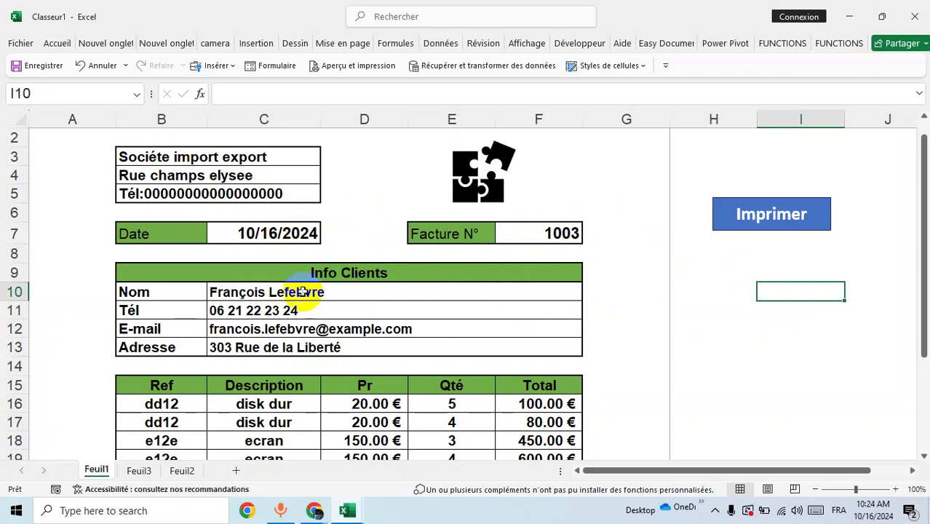
Choose a different client from the C10 dropdown so the contact details refill
{"action": "left_click", "coordinate": [556, 295]}
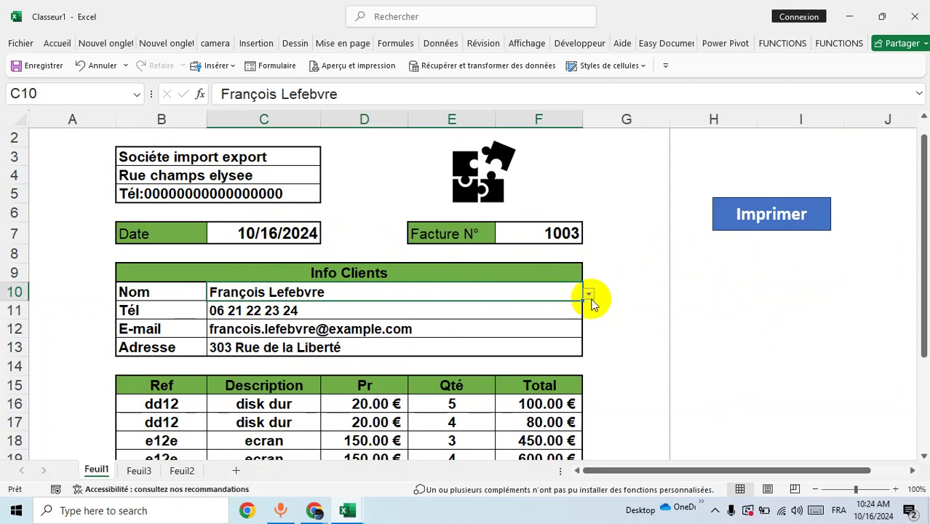
{"action": "left_click", "coordinate": [588, 295]}
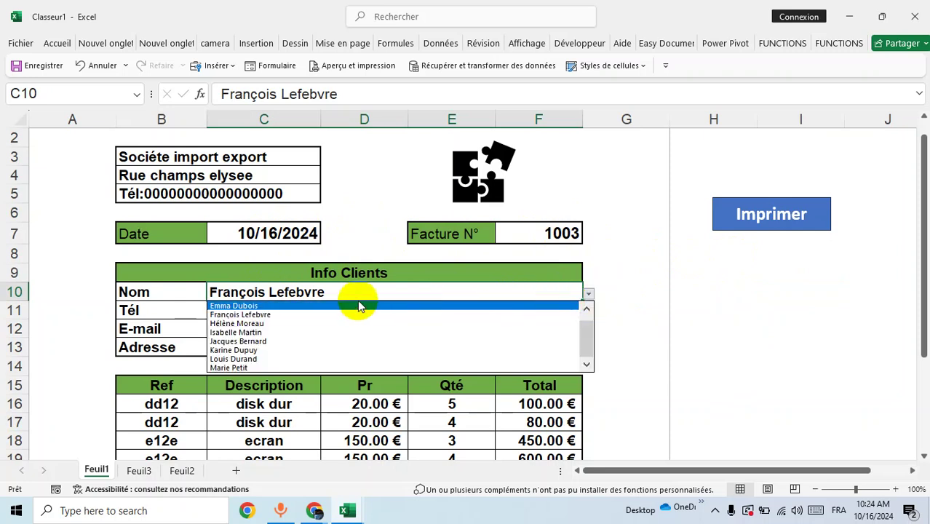
{"action": "left_click", "coordinate": [301, 314]}
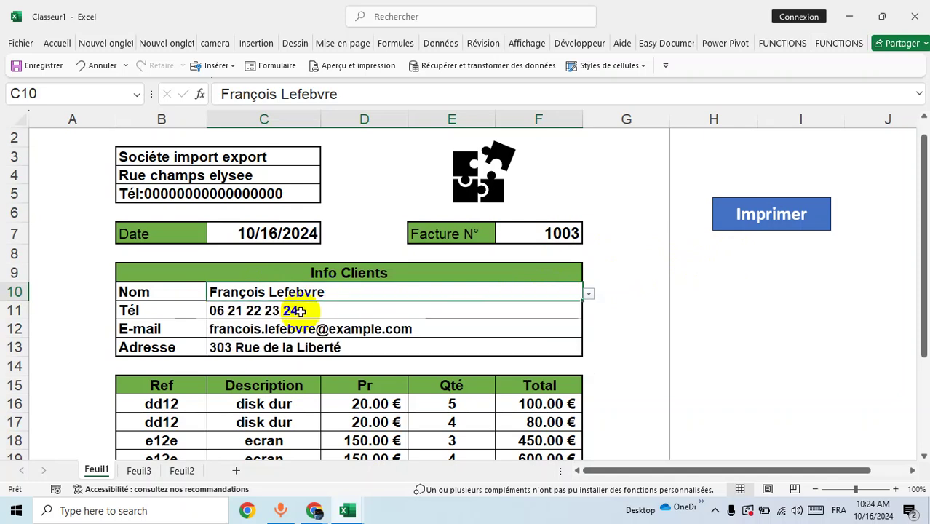
{"action": "left_click", "coordinate": [588, 293]}
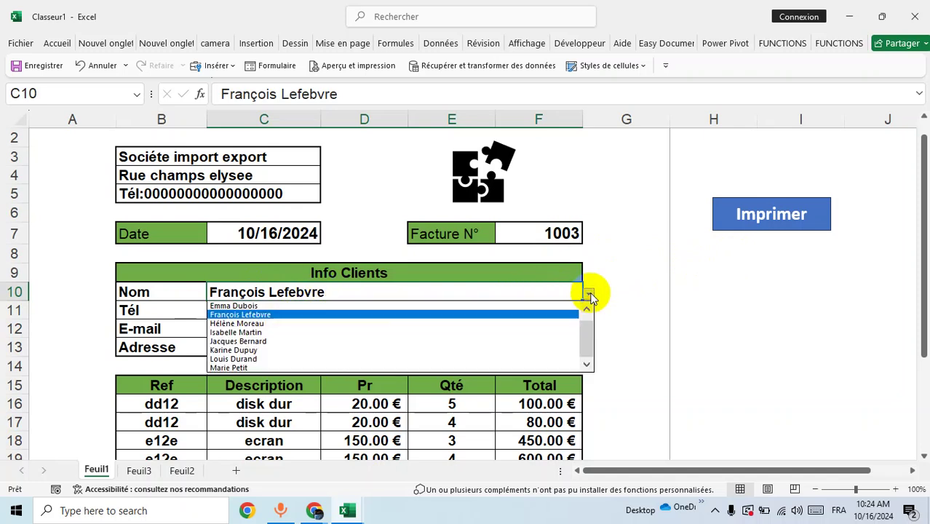
{"action": "left_click", "coordinate": [477, 342]}
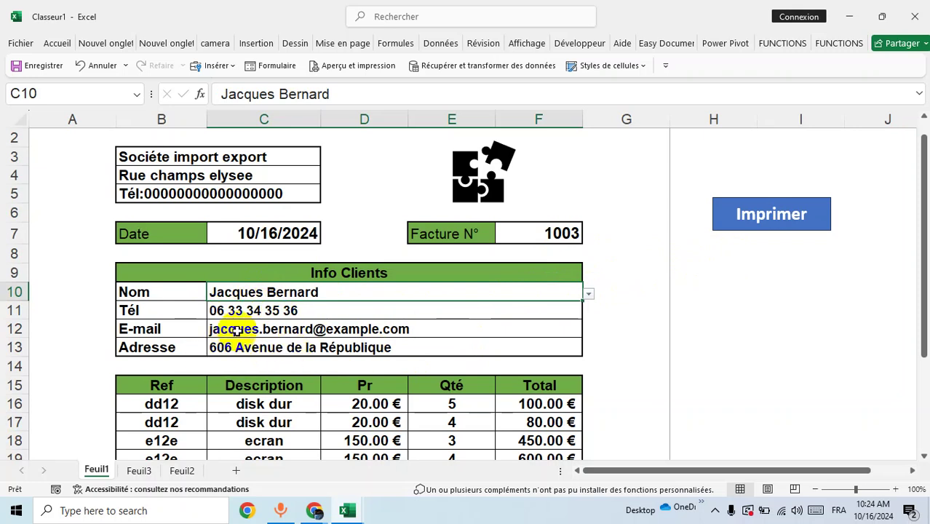
Set the first item's Réf in B16 to c100, showing cable at 1.00 €
{"action": "scroll", "coordinate": [474, 319], "scroll_direction": "down", "scroll_amount": 1}
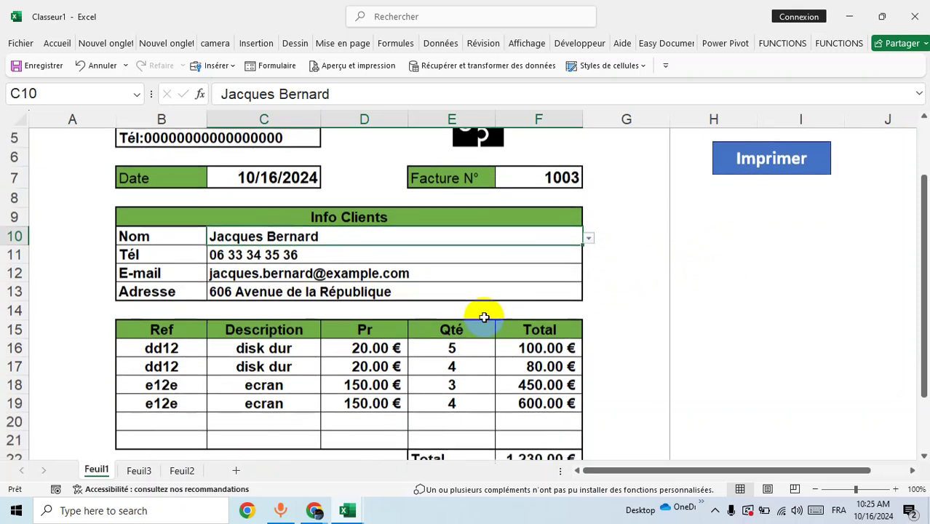
{"action": "scroll", "coordinate": [483, 316], "scroll_direction": "down", "scroll_amount": 1}
{"action": "left_click", "coordinate": [188, 294]}
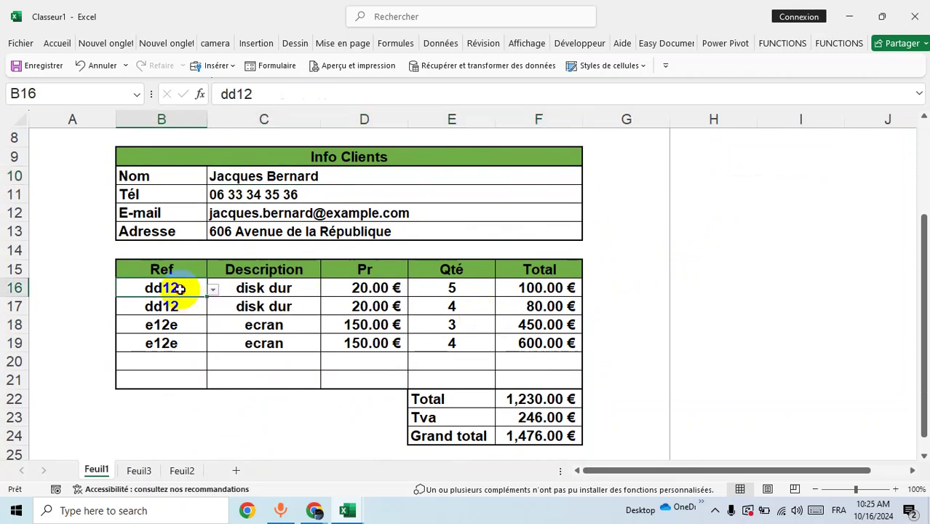
{"action": "left_click", "coordinate": [213, 291]}
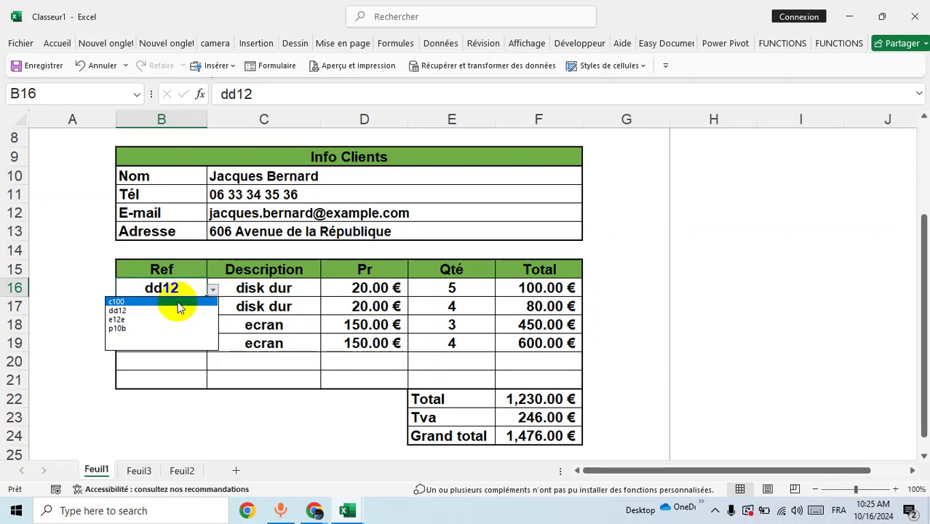
{"action": "left_click", "coordinate": [181, 302]}
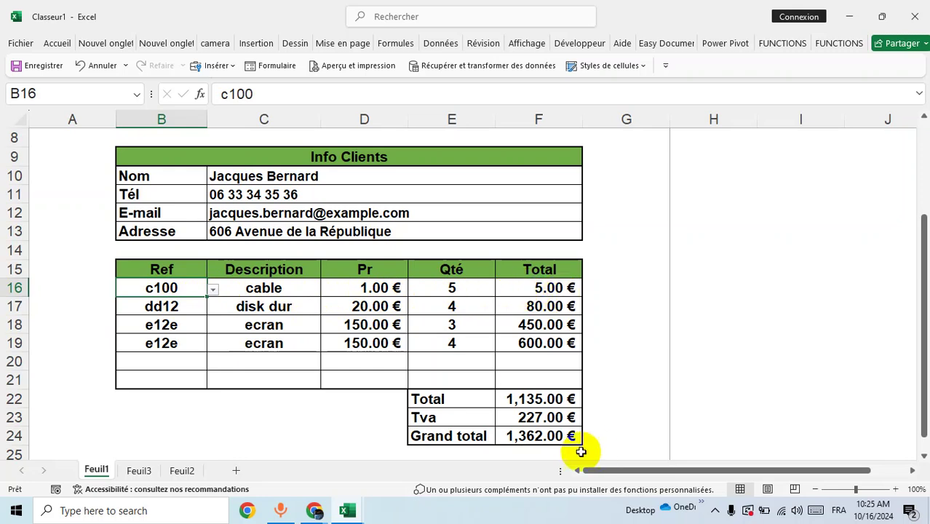
{"action": "scroll", "coordinate": [524, 369], "scroll_direction": "down", "scroll_amount": 3}
{"action": "scroll", "coordinate": [577, 297], "scroll_direction": "up", "scroll_amount": 4}
{"action": "scroll", "coordinate": [641, 280], "scroll_direction": "up", "scroll_amount": 2}
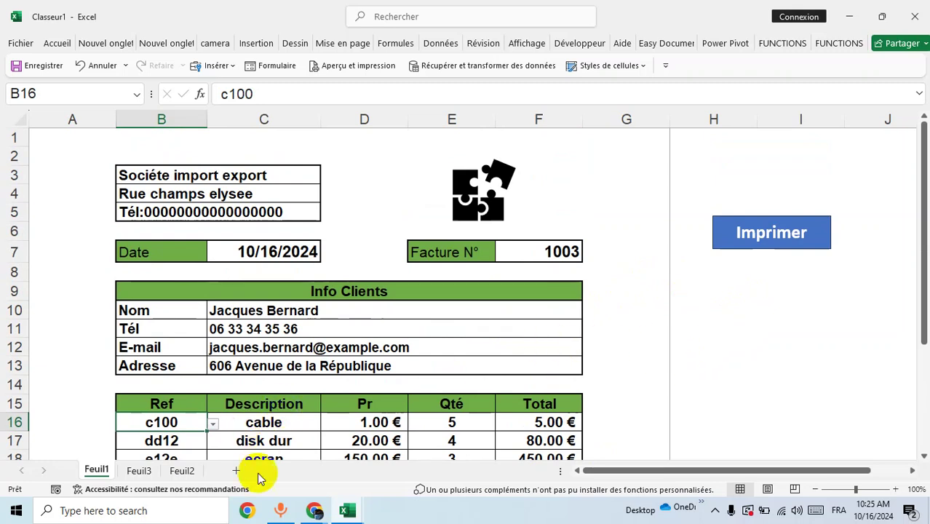
Add a new sheet Feuil4 and enter 'Info clients' in B9
{"action": "left_click", "coordinate": [237, 473]}
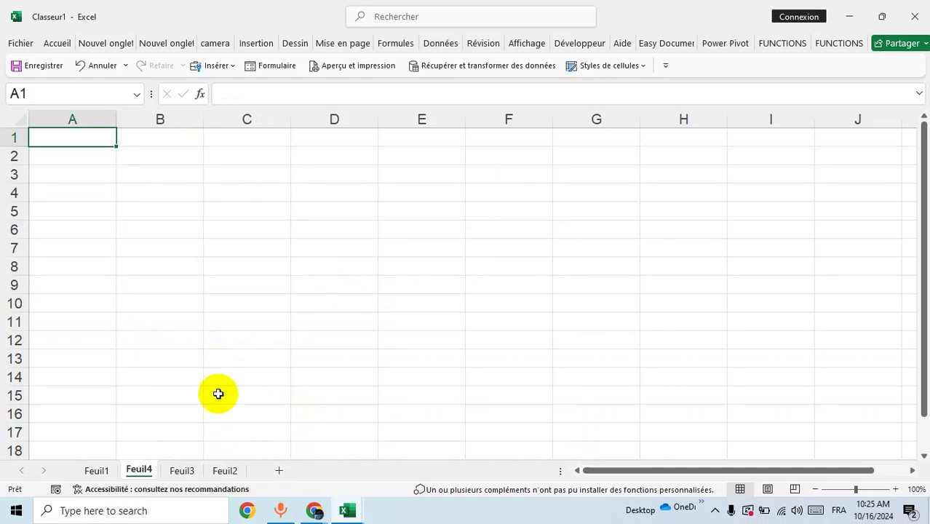
{"action": "left_click", "coordinate": [187, 394]}
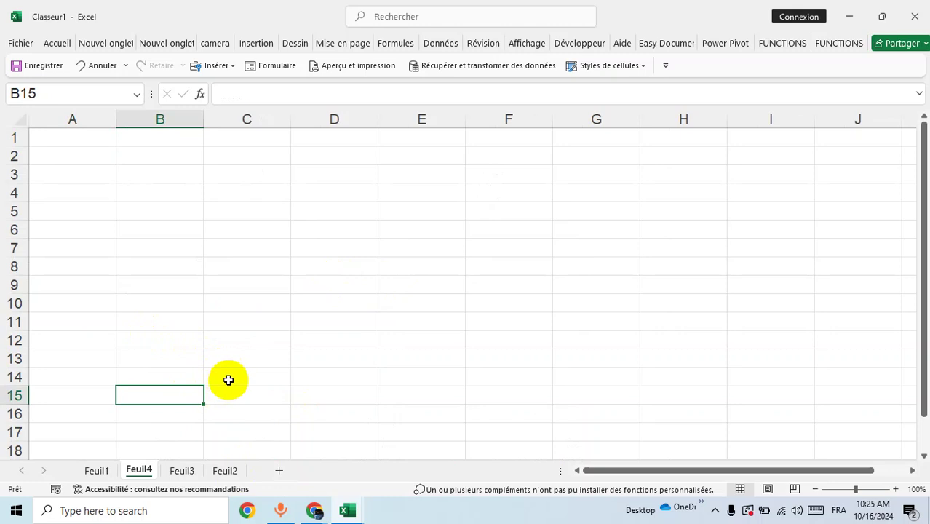
{"action": "left_click", "coordinate": [189, 291]}
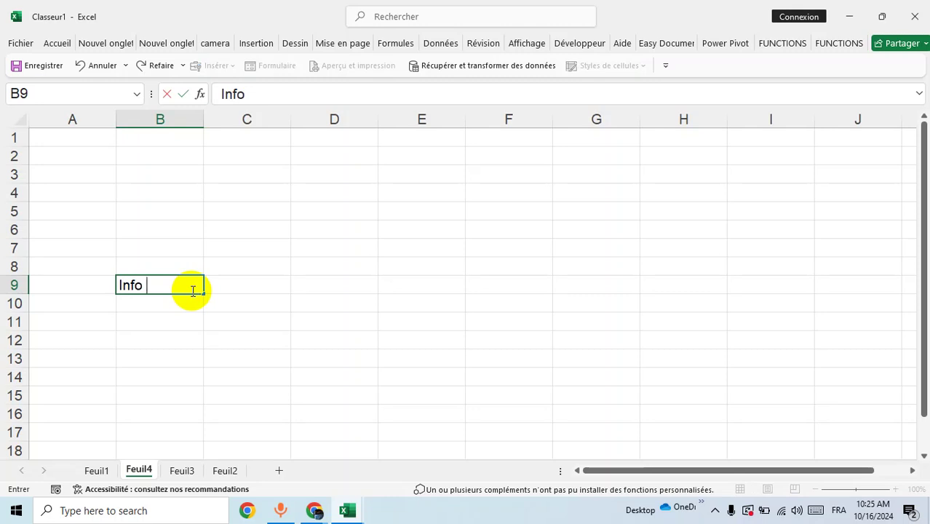
{"action": "type", "text": "s"}
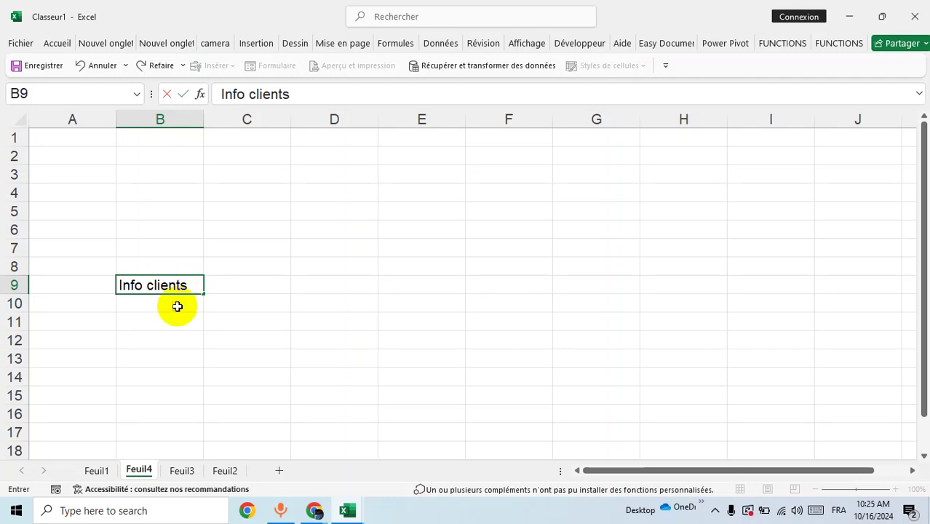
{"action": "left_click", "coordinate": [177, 305]}
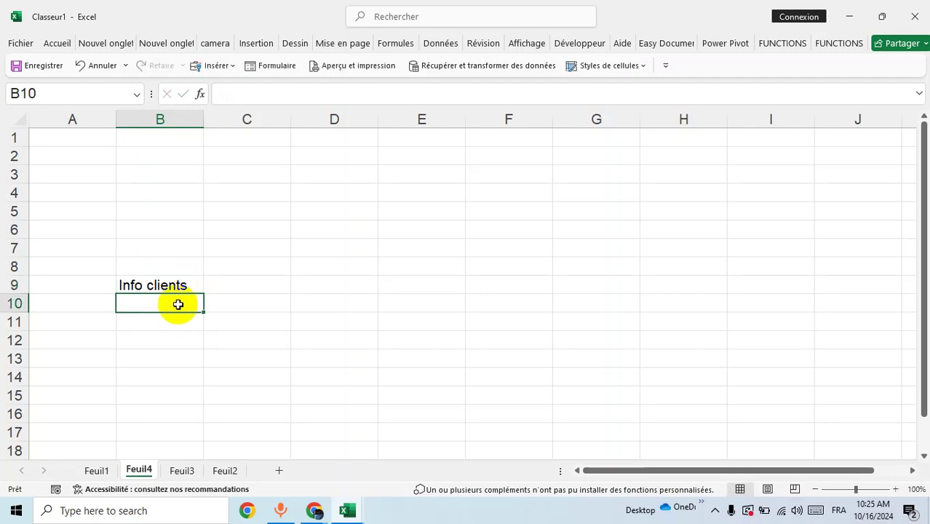
Type the labels Nom, tél, E-mail and Adresse down B10:B13
{"action": "type", "text": "Nom"}
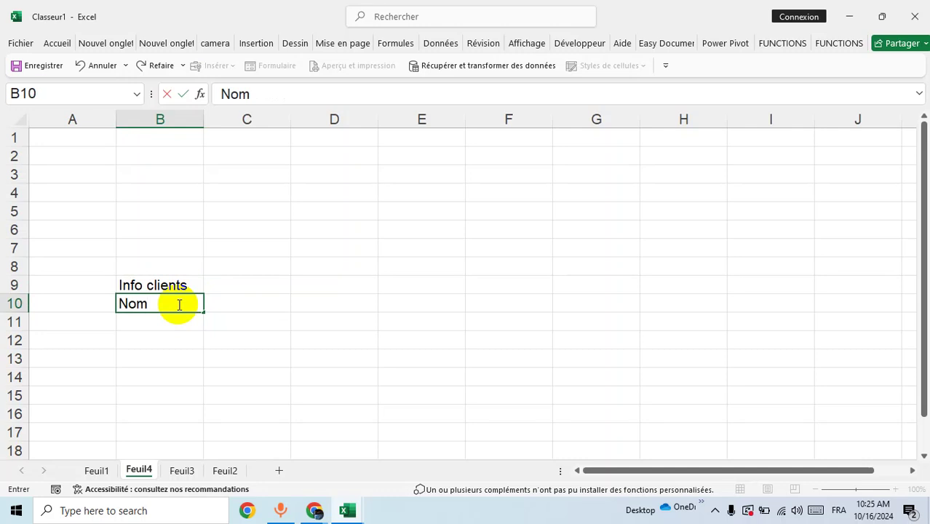
{"action": "key", "text": "Return"}
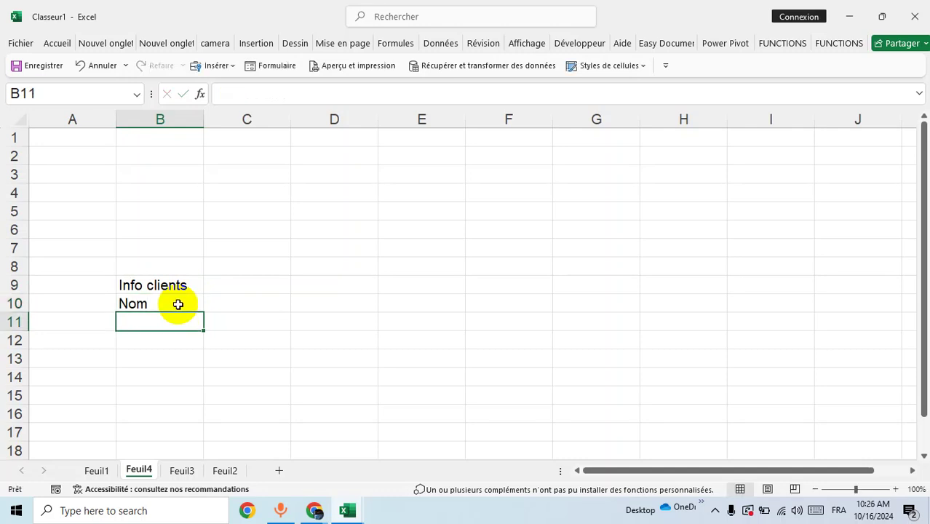
{"action": "type", "text": "tél"}
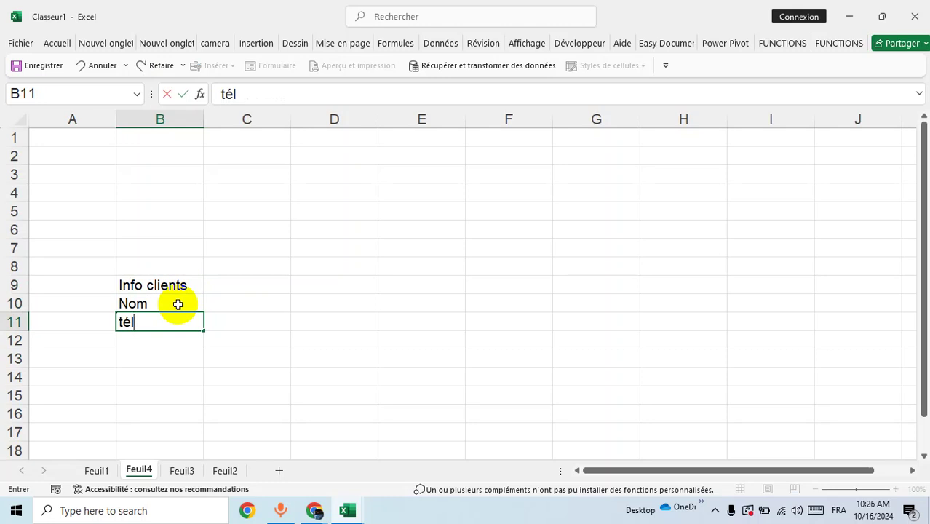
{"action": "key", "text": "Return"}
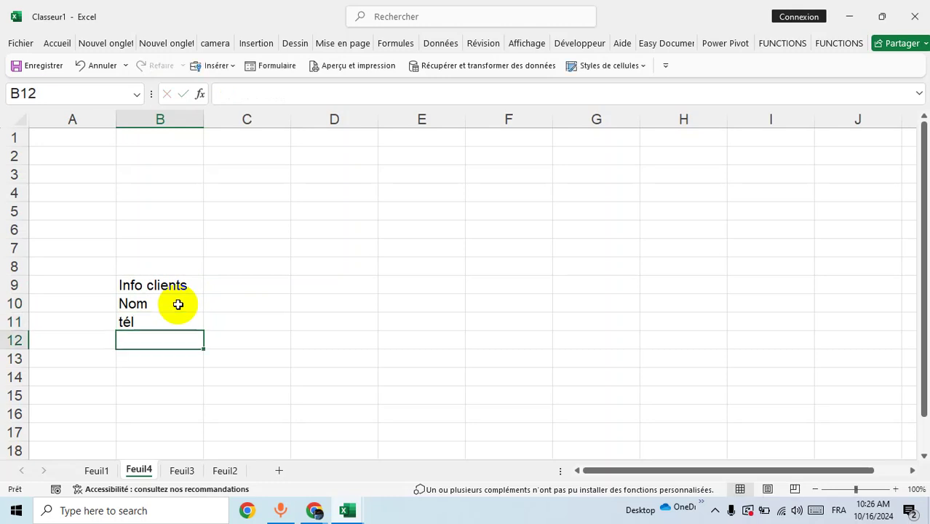
{"action": "type", "text": "E-"}
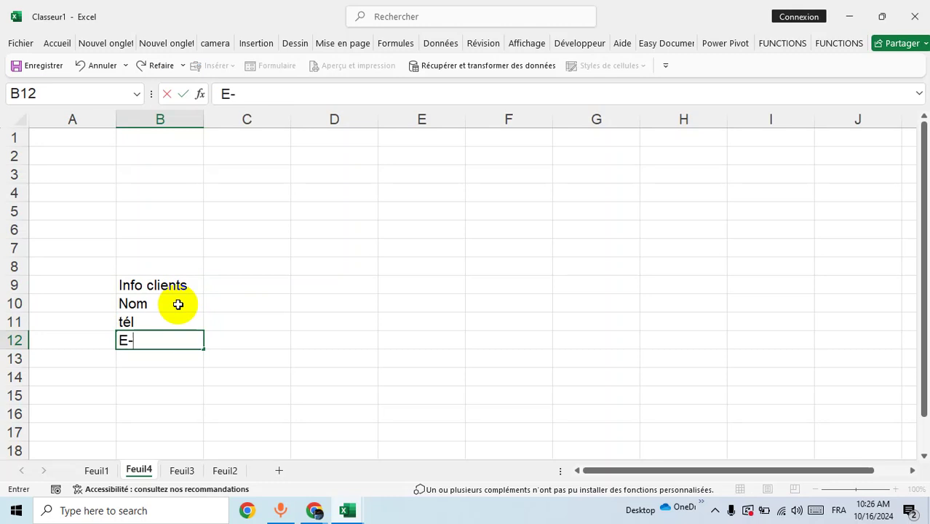
{"action": "type", "text": "mail"}
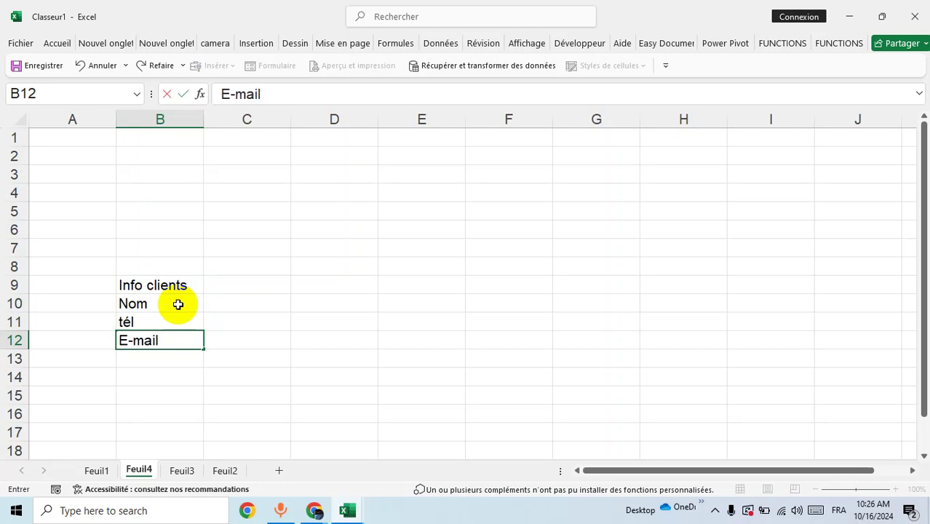
{"action": "key", "text": "Return"}
{"action": "type", "text": "A"}
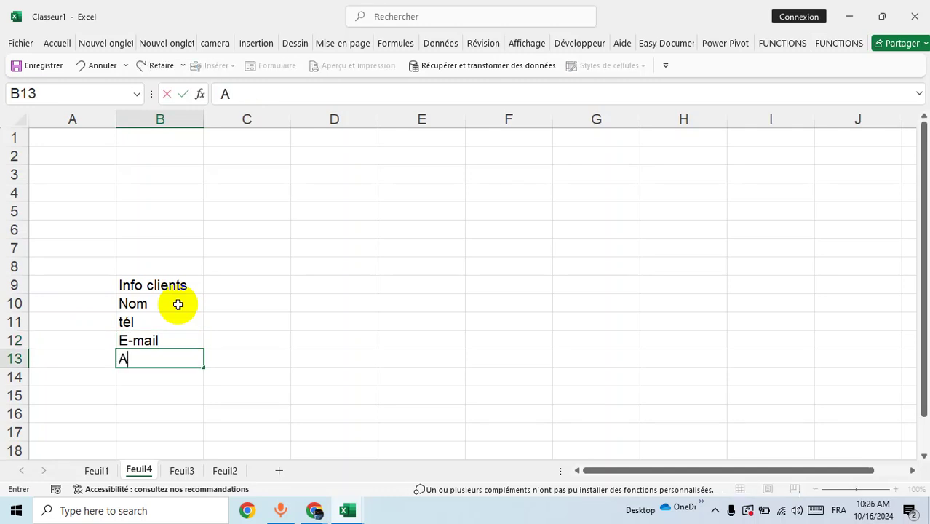
{"action": "type", "text": "dresse"}
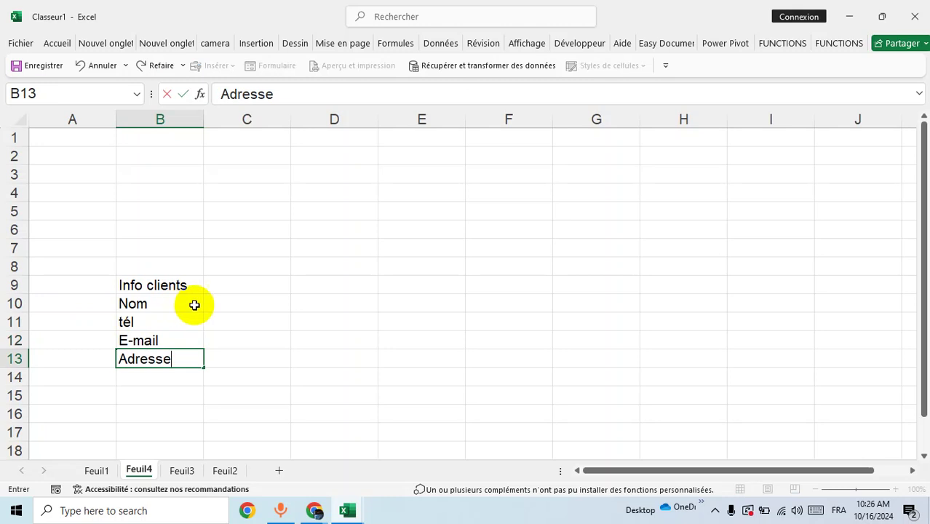
Enter the headers Réf and Description in B15 and C15
{"action": "left_click", "coordinate": [184, 398]}
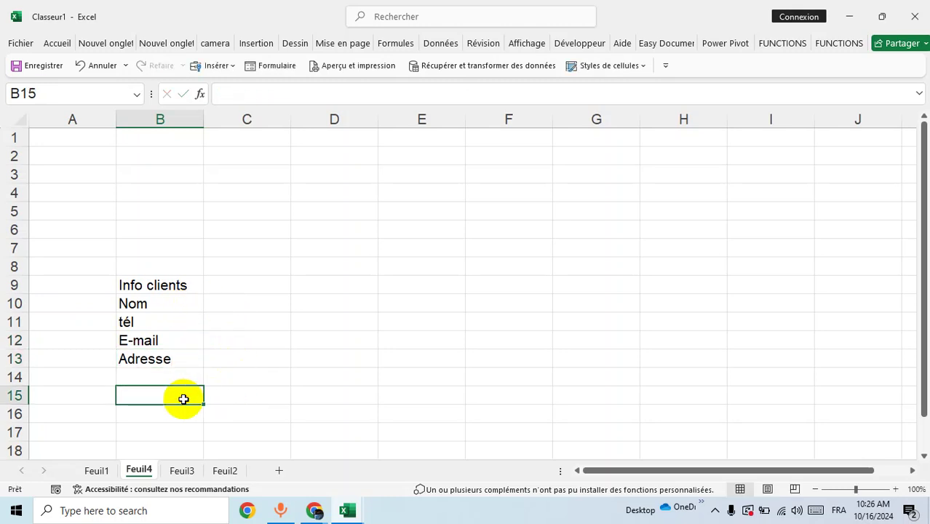
{"action": "type", "text": "Réf"}
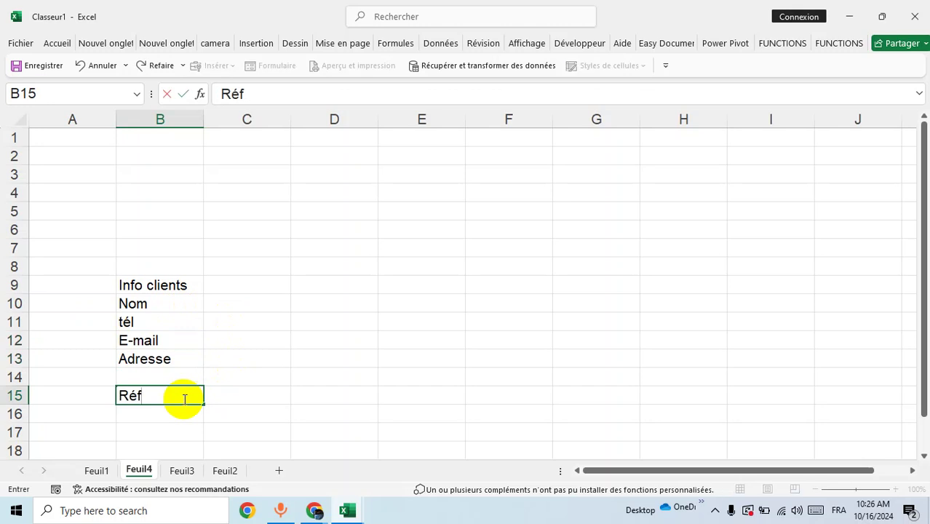
{"action": "key", "text": "Tab"}
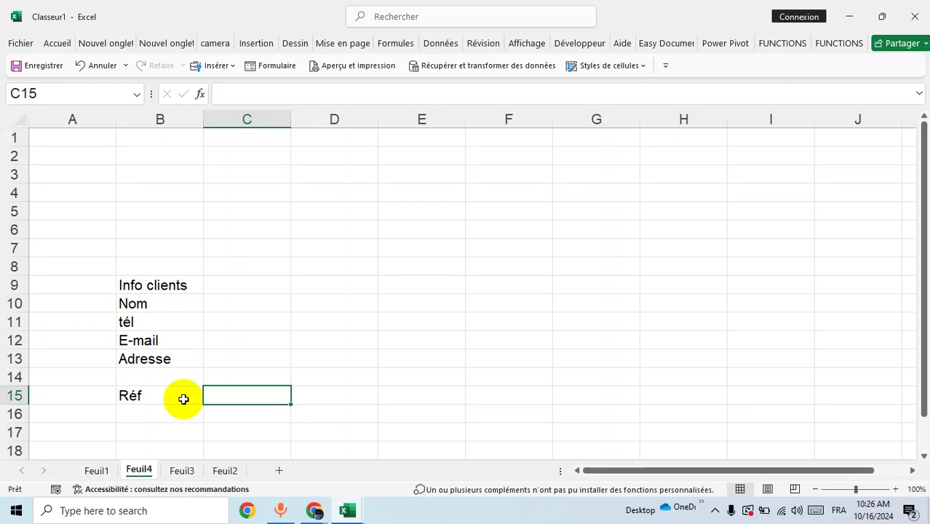
{"action": "type", "text": "Description"}
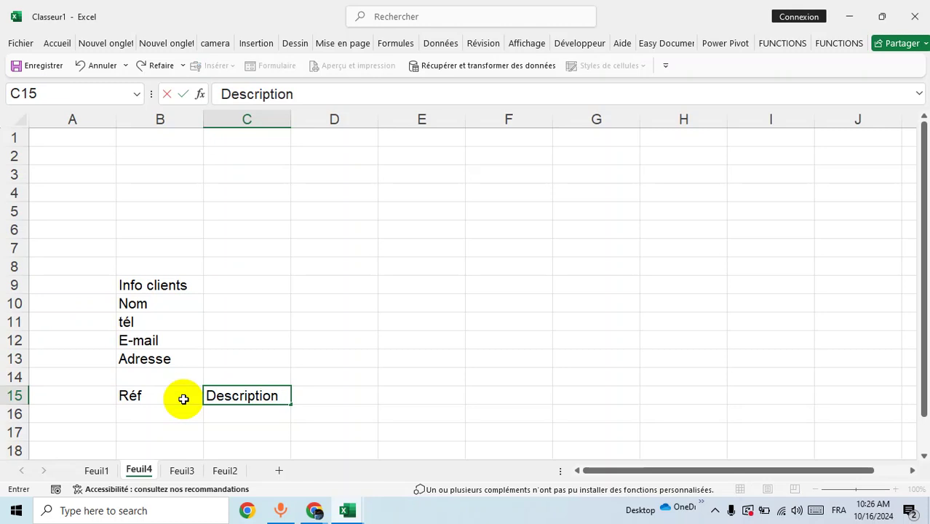
{"action": "key", "text": "Tab"}
Add the headers Prix U, Qté and Total in D15:F15
{"action": "type", "text": "O"}
{"action": "key", "text": "BackSpace"}
{"action": "type", "text": "p"}
{"action": "key", "text": "BackSpace"}
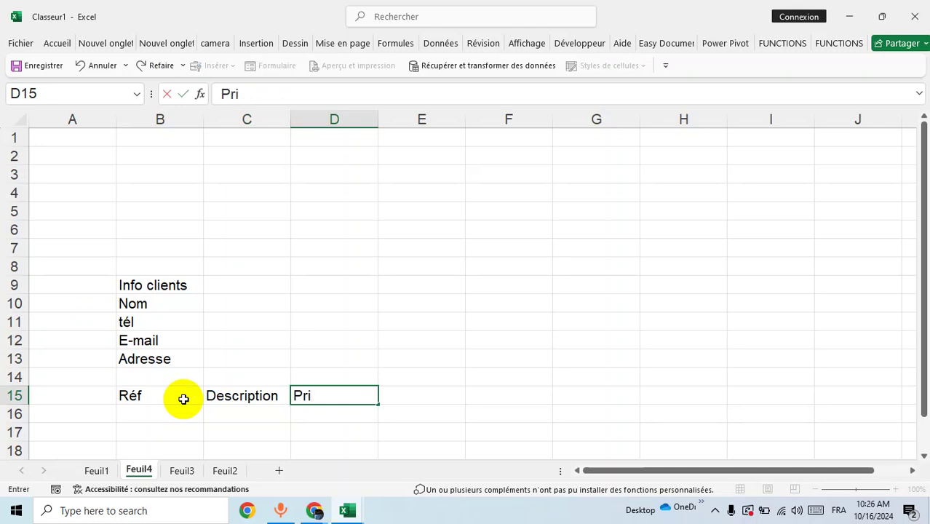
{"action": "type", "text": "U"}
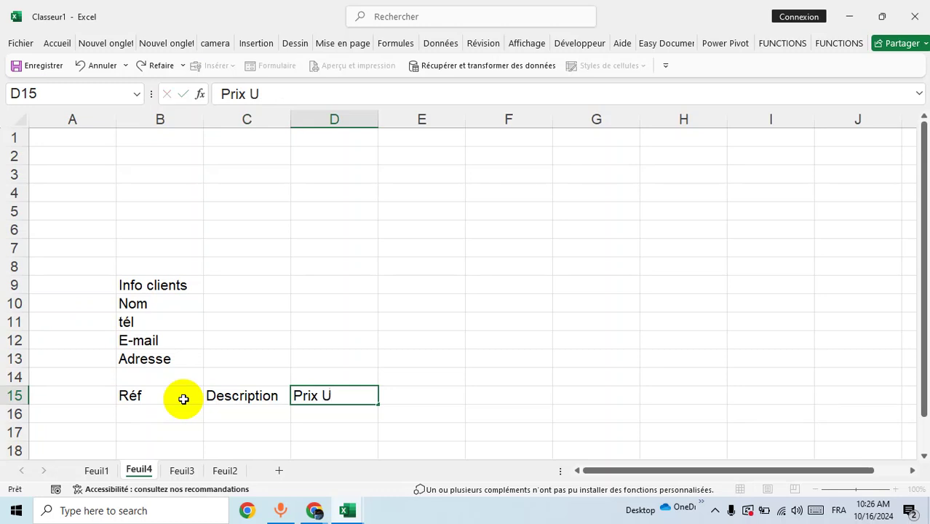
{"action": "key", "text": "Tab"}
{"action": "type", "text": "Q"}
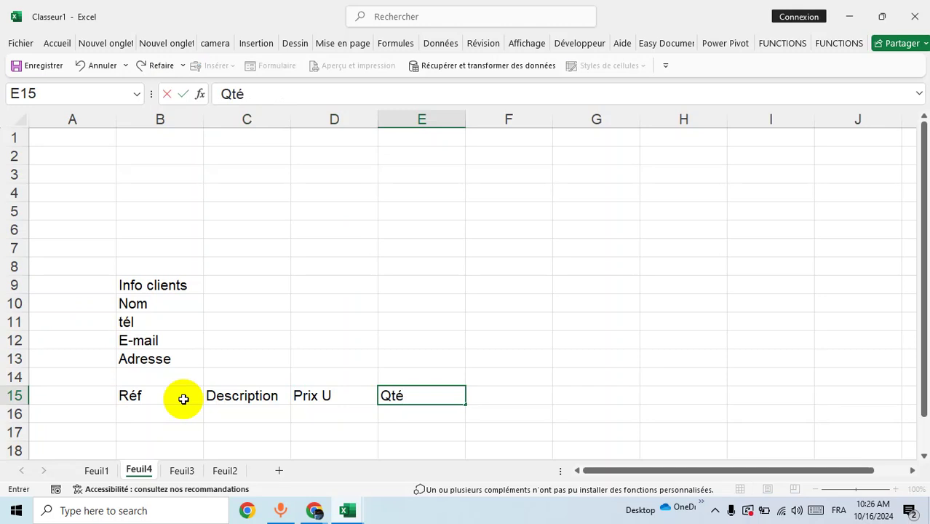
{"action": "key", "text": "Tab"}
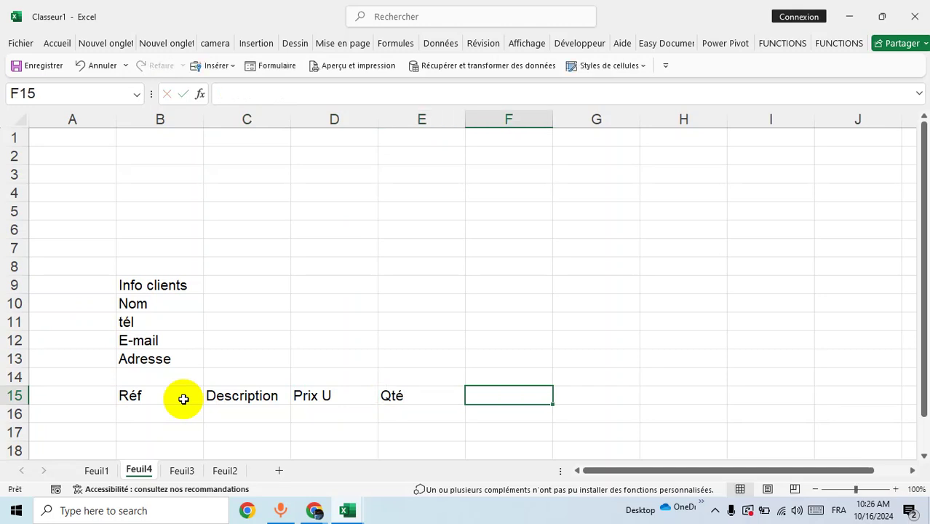
{"action": "type", "text": "total"}
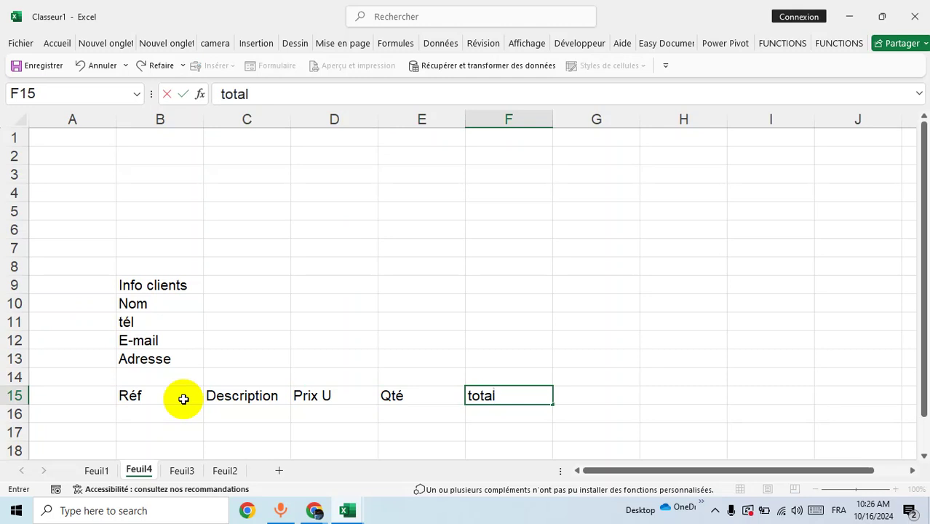
{"action": "key", "text": "BackSpace"}
{"action": "key", "text": "BackSpace"}
{"action": "key", "text": "BackSpace"}
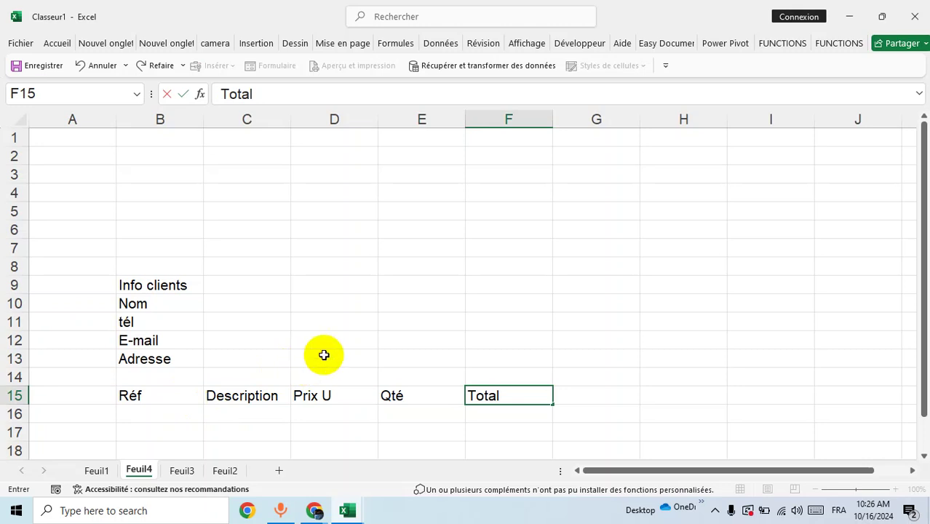
{"action": "scroll", "coordinate": [288, 336], "scroll_direction": "down", "scroll_amount": 2}
Apply Toutes les bordures to the item table B15:F21
{"action": "mouse_move", "coordinate": [150, 284]}
{"action": "left_mouse_down"}
{"action": "mouse_move", "coordinate": [504, 339]}
{"action": "mouse_move", "coordinate": [503, 393]}
{"action": "left_mouse_up"}
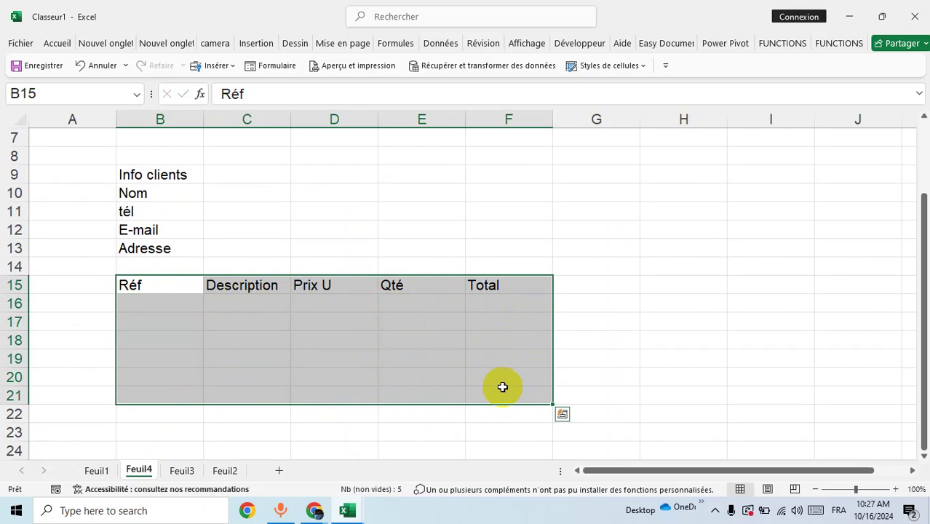
{"action": "left_click", "coordinate": [62, 47]}
{"action": "left_click", "coordinate": [166, 91]}
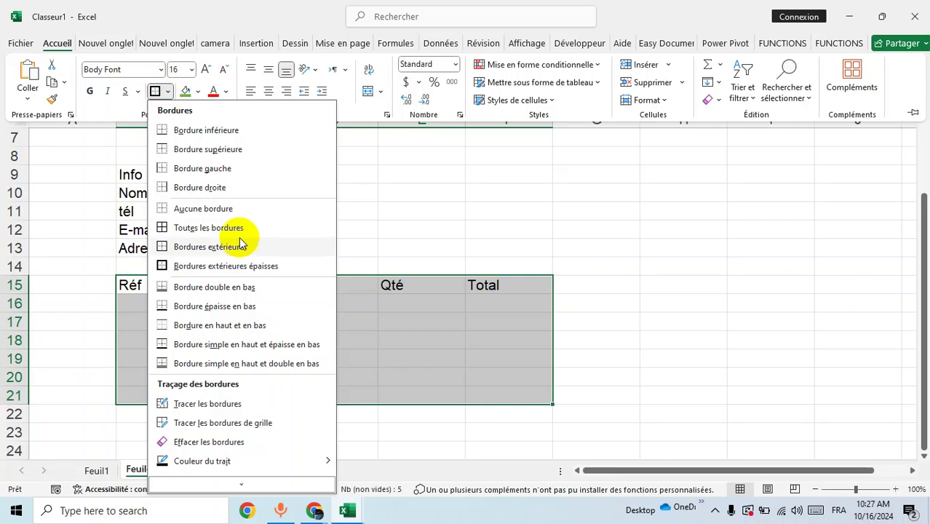
{"action": "left_click", "coordinate": [227, 227]}
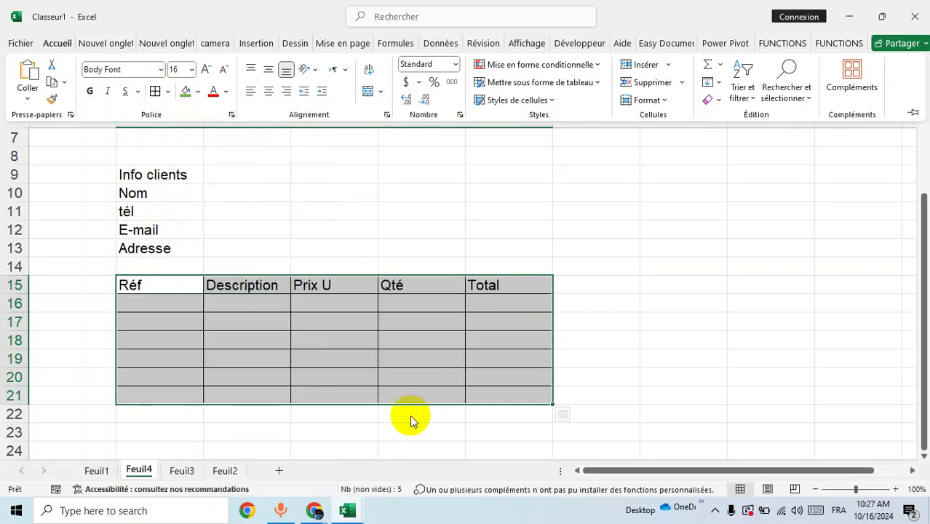
{"action": "left_click", "coordinate": [409, 415]}
Add borders to the totals cells E22:F24
{"action": "left_click_drag", "start_coordinate": [408, 415], "coordinate": [476, 429]}
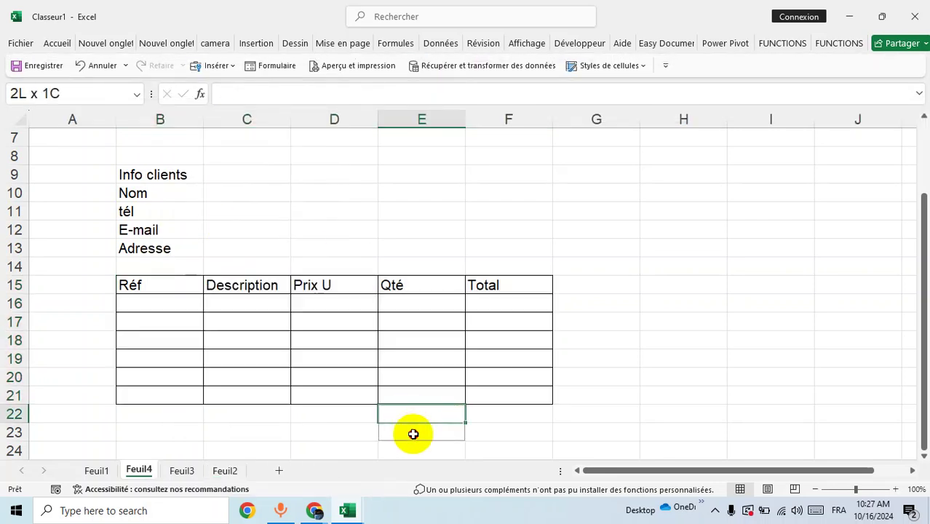
{"action": "left_click", "coordinate": [510, 412]}
{"action": "mouse_move", "coordinate": [425, 410]}
{"action": "left_mouse_down"}
{"action": "mouse_move", "coordinate": [429, 423]}
{"action": "mouse_move", "coordinate": [509, 442]}
{"action": "left_mouse_up"}
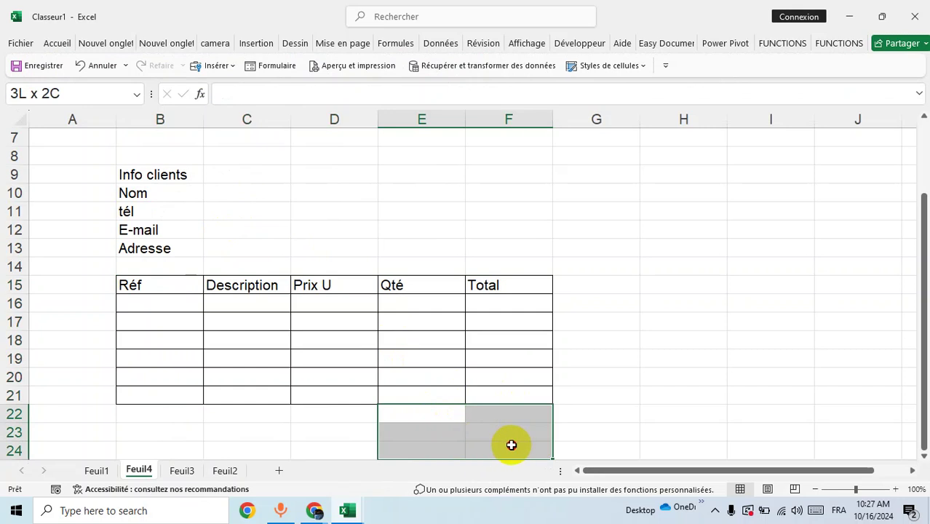
{"action": "left_click", "coordinate": [66, 45]}
{"action": "left_click", "coordinate": [154, 91]}
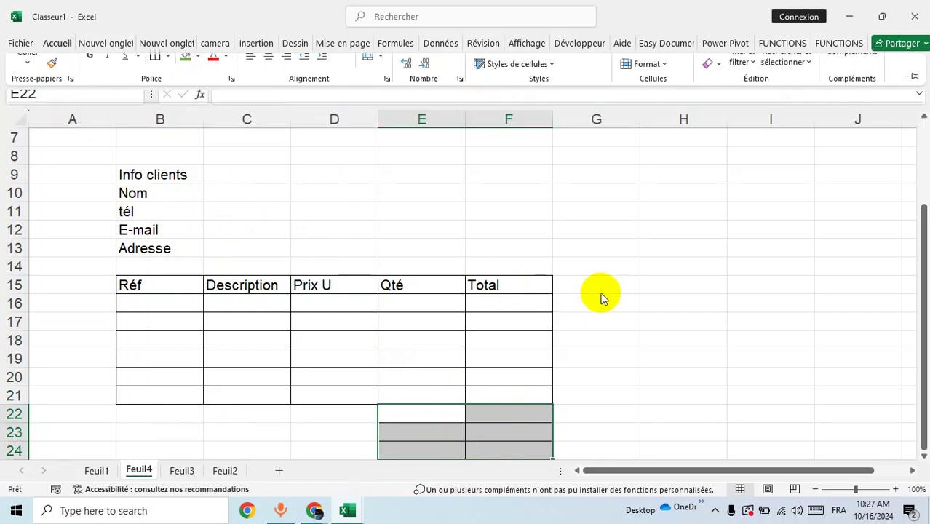
Give B15:F21 and E22:F24 together a thick outer border (Bordures extérieures épaisses)
{"action": "mouse_move", "coordinate": [149, 283]}
{"action": "left_mouse_down"}
{"action": "mouse_move", "coordinate": [526, 316]}
{"action": "mouse_move", "coordinate": [528, 397]}
{"action": "left_mouse_up"}
{"action": "mouse_move", "coordinate": [425, 415]}
{"action": "left_mouse_down"}
{"action": "mouse_move", "coordinate": [492, 437]}
{"action": "mouse_move", "coordinate": [500, 452]}
{"action": "left_mouse_up"}
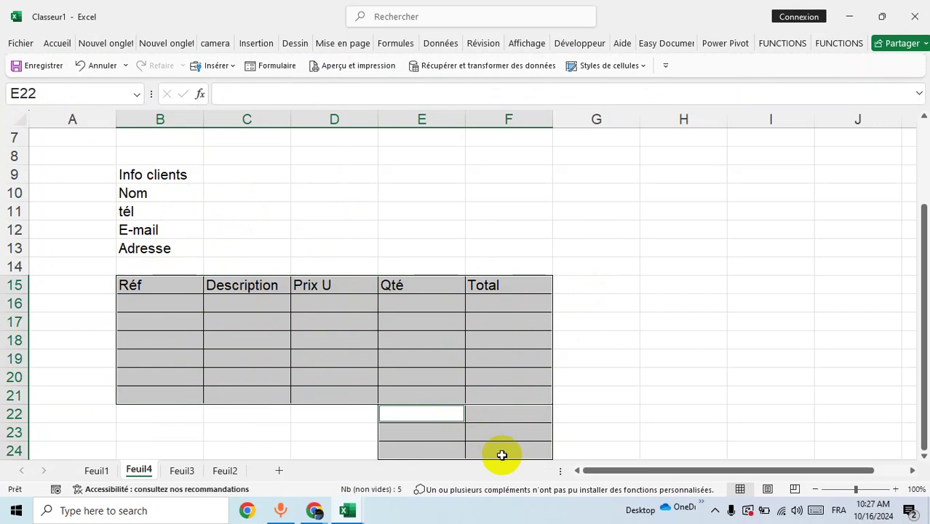
{"action": "left_click", "coordinate": [52, 43]}
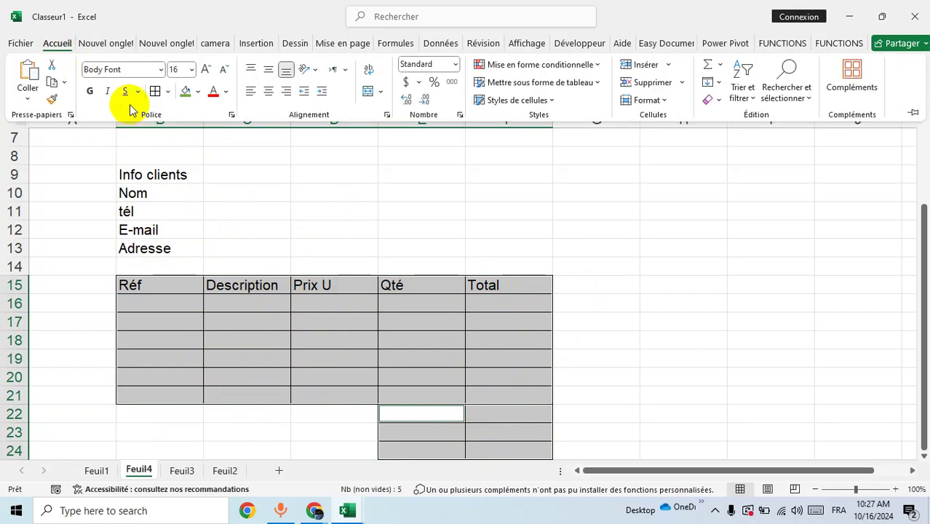
{"action": "left_click", "coordinate": [168, 91]}
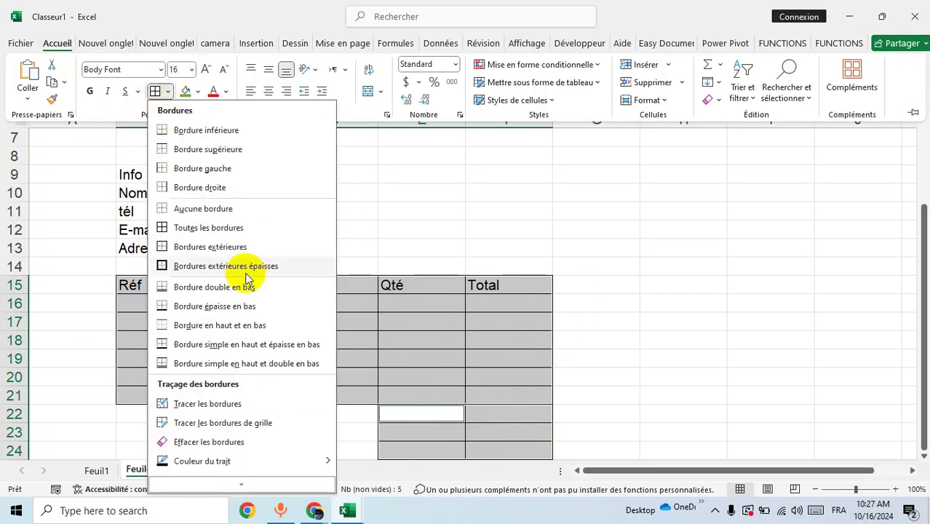
{"action": "left_click", "coordinate": [237, 265]}
{"action": "left_click", "coordinate": [606, 311]}
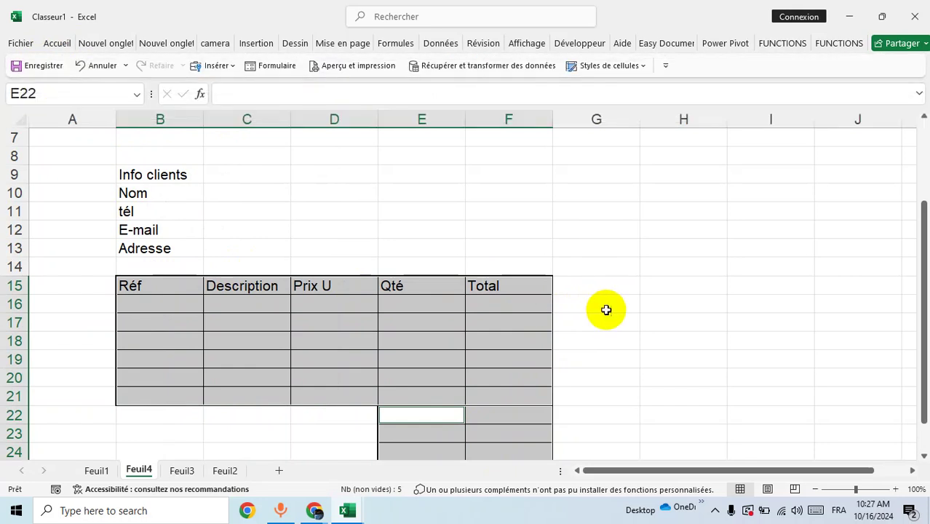
{"action": "left_click", "coordinate": [606, 312]}
{"action": "left_click_drag", "start_coordinate": [145, 287], "coordinate": [488, 286]}
Make the B15:F15 headers bold, centred horizontally and vertically, on a green fill
{"action": "left_click", "coordinate": [58, 43]}
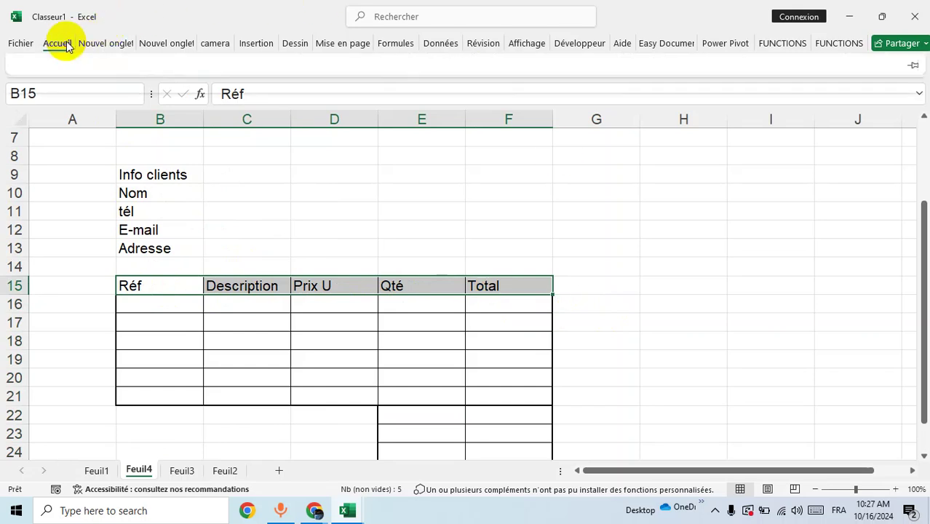
{"action": "left_click", "coordinate": [90, 93]}
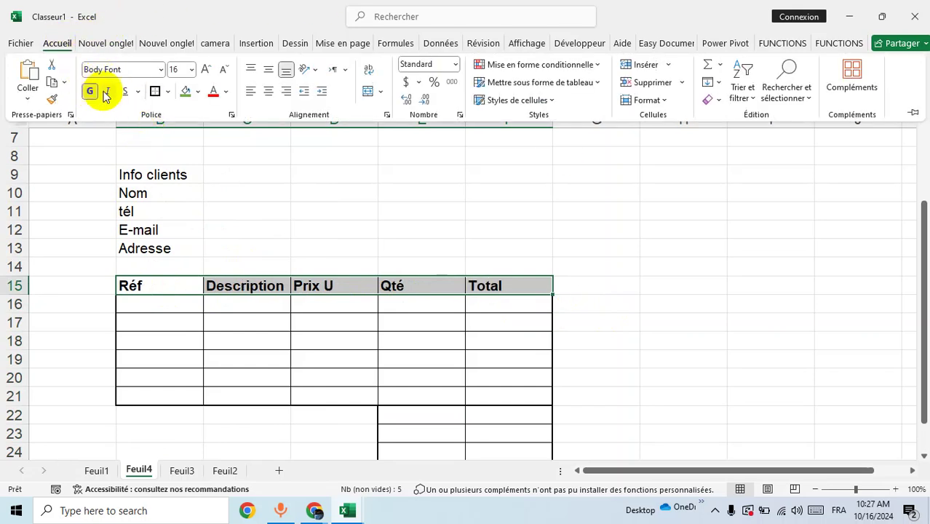
{"action": "left_click", "coordinate": [268, 91]}
{"action": "left_click", "coordinate": [268, 69]}
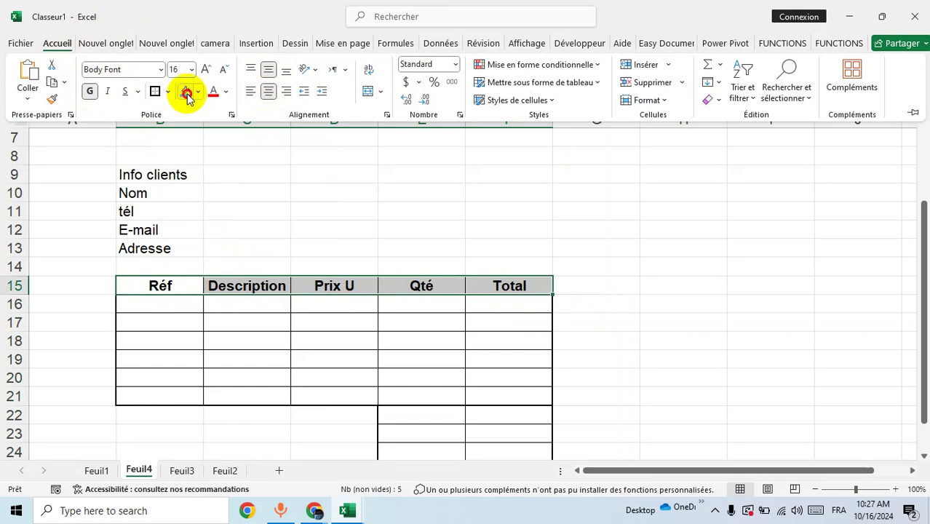
{"action": "left_click", "coordinate": [186, 92]}
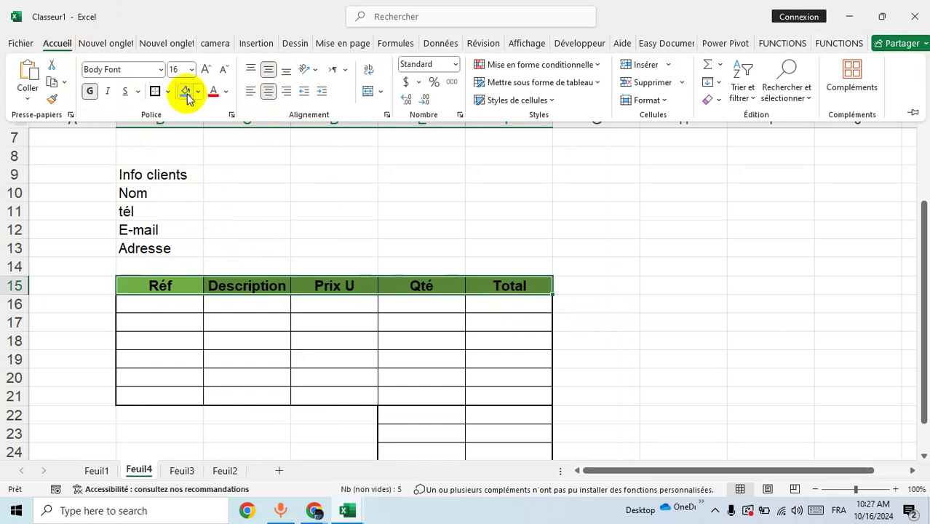
{"action": "left_click", "coordinate": [359, 229]}
Widen the Description and Total columns and narrow the Réf column slightly
{"action": "left_click_drag", "start_coordinate": [291, 119], "coordinate": [311, 119]}
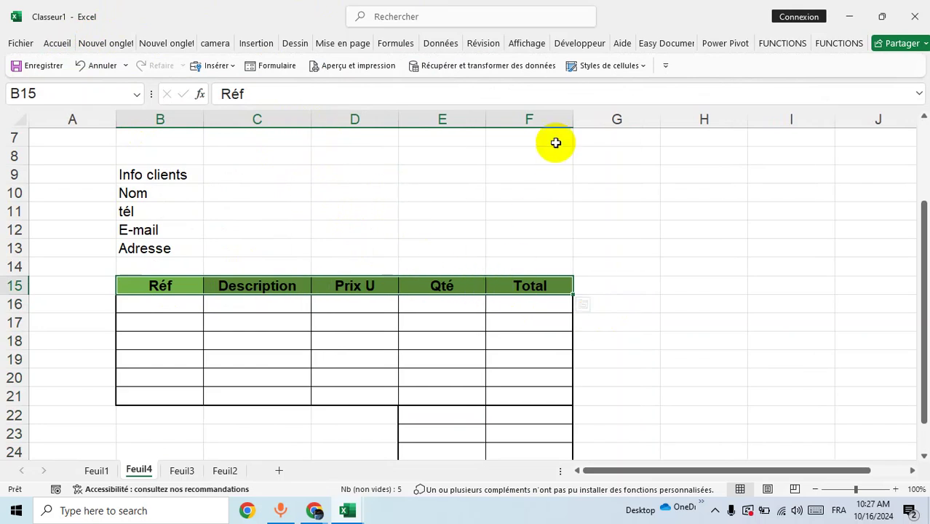
{"action": "left_click_drag", "start_coordinate": [573, 120], "coordinate": [579, 120]}
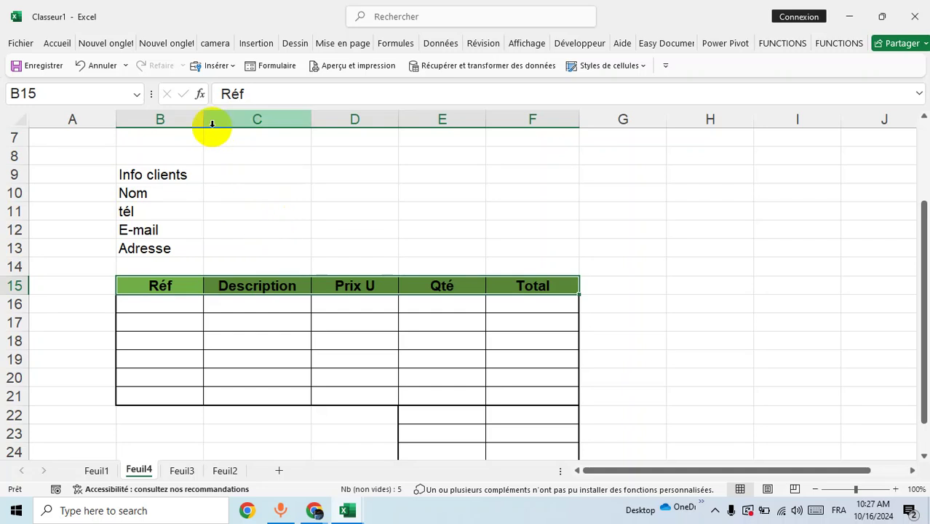
{"action": "left_click_drag", "start_coordinate": [203, 119], "coordinate": [202, 119]}
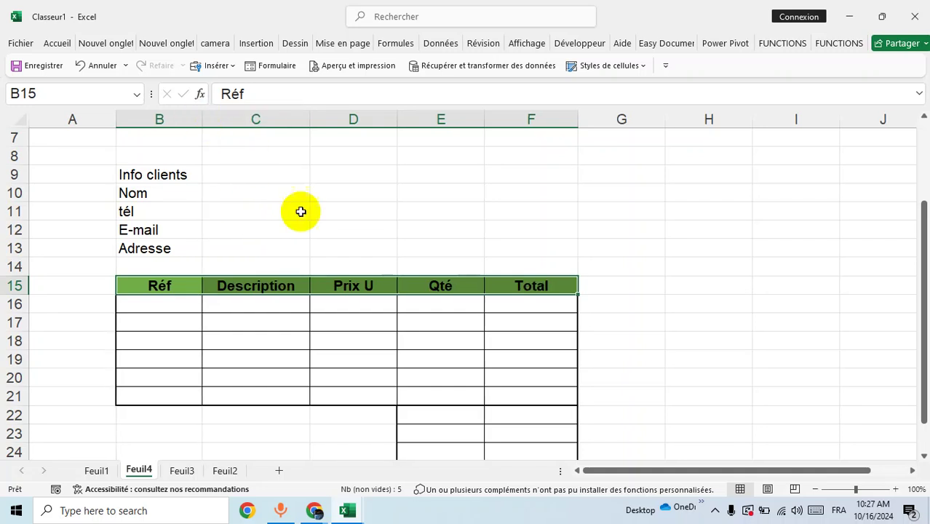
{"action": "left_click_drag", "start_coordinate": [135, 175], "coordinate": [511, 171]}
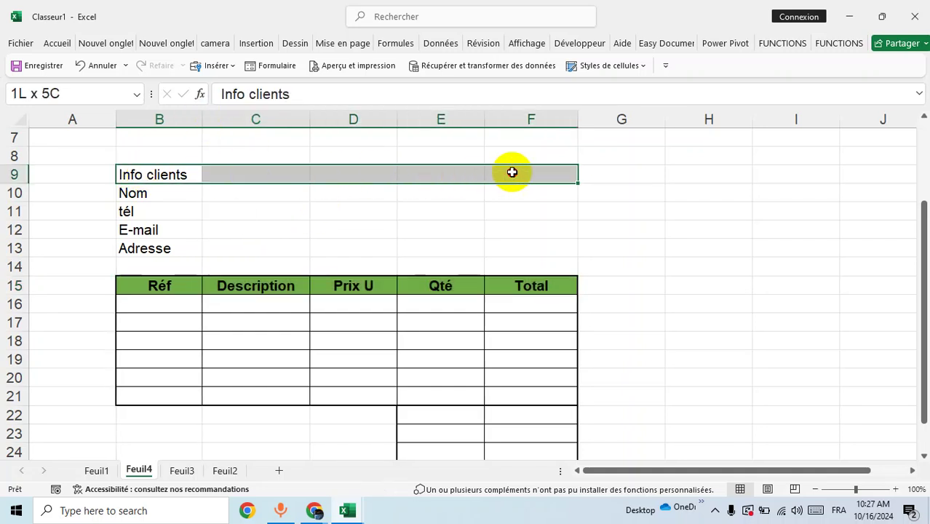
Put a thick outer border around B9:F9 and merge it into one cell
{"action": "left_click", "coordinate": [59, 42]}
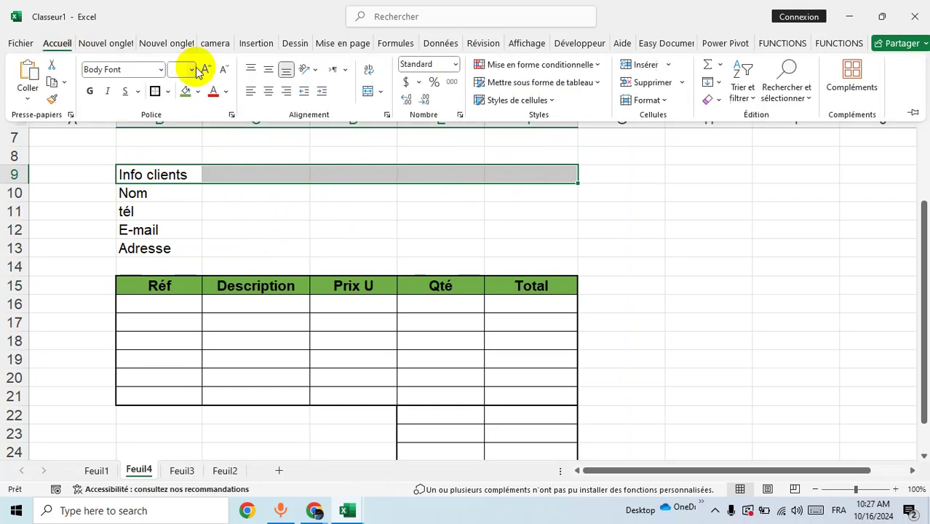
{"action": "left_click", "coordinate": [168, 90]}
{"action": "left_click", "coordinate": [212, 269]}
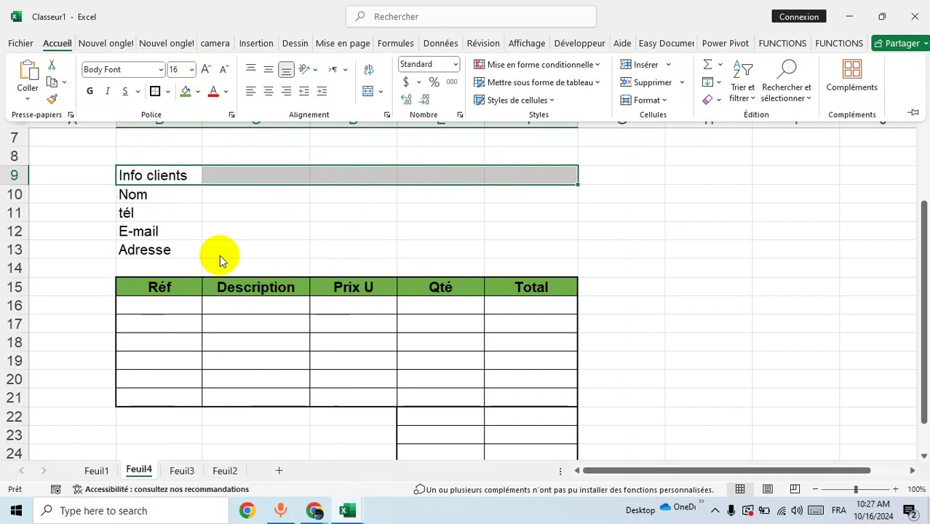
{"action": "left_click", "coordinate": [378, 91]}
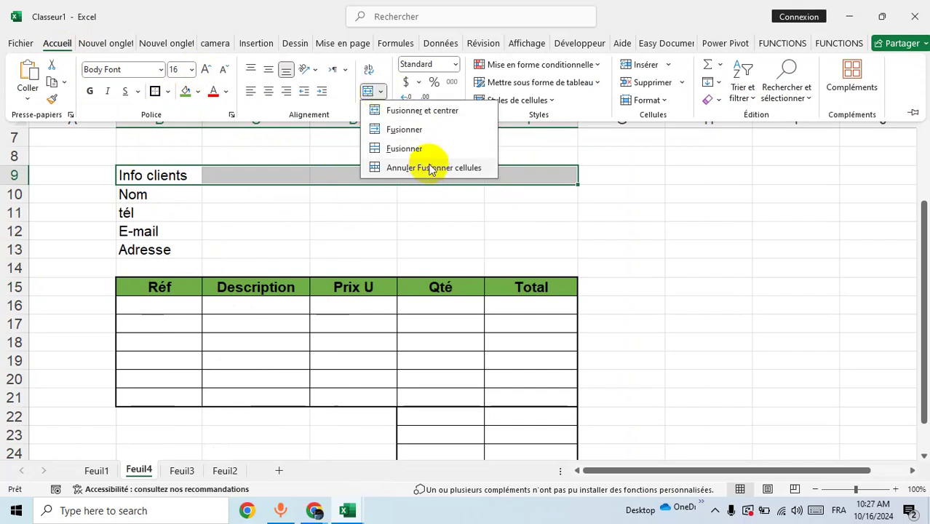
{"action": "left_click", "coordinate": [409, 148]}
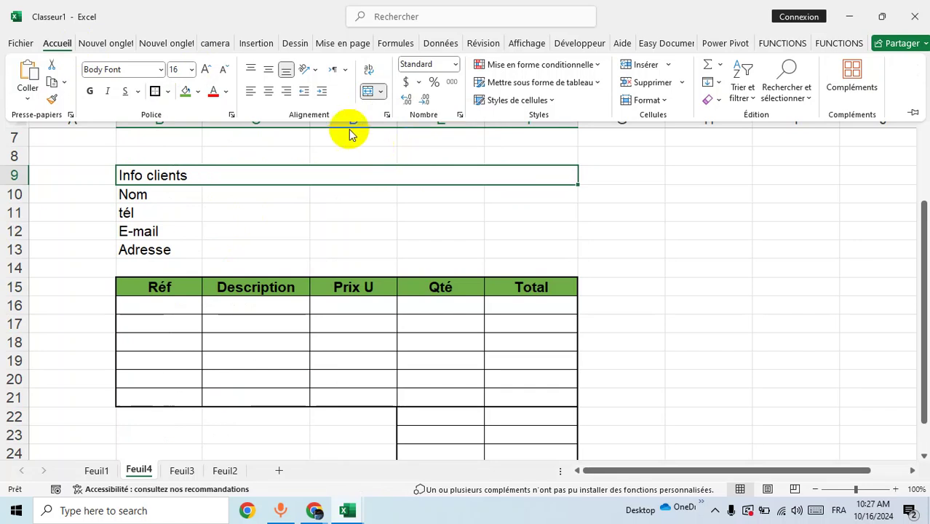
Centre Info clients, make it bold at size 20 with a green fill
{"action": "left_click", "coordinate": [268, 91]}
{"action": "left_click", "coordinate": [268, 69]}
{"action": "left_click", "coordinate": [91, 91]}
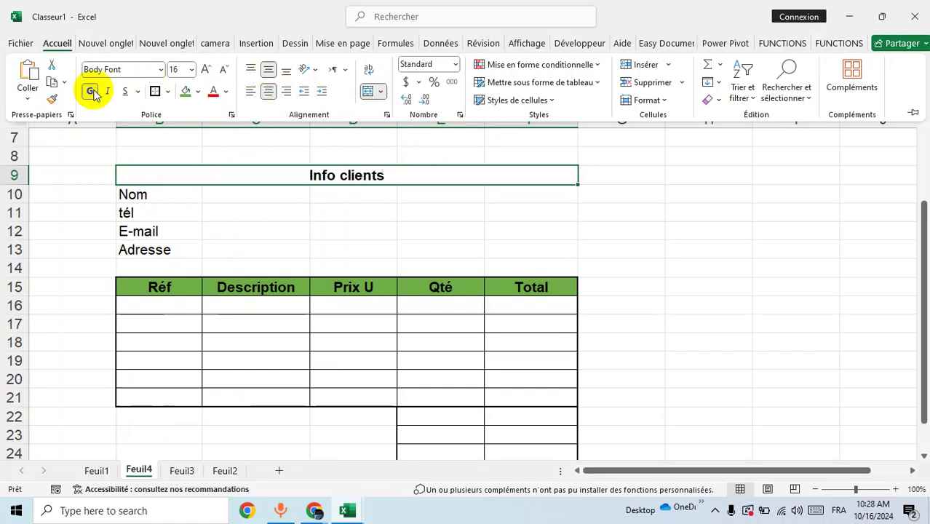
{"action": "left_click", "coordinate": [206, 69]}
{"action": "left_click", "coordinate": [205, 69]}
{"action": "left_click", "coordinate": [206, 69]}
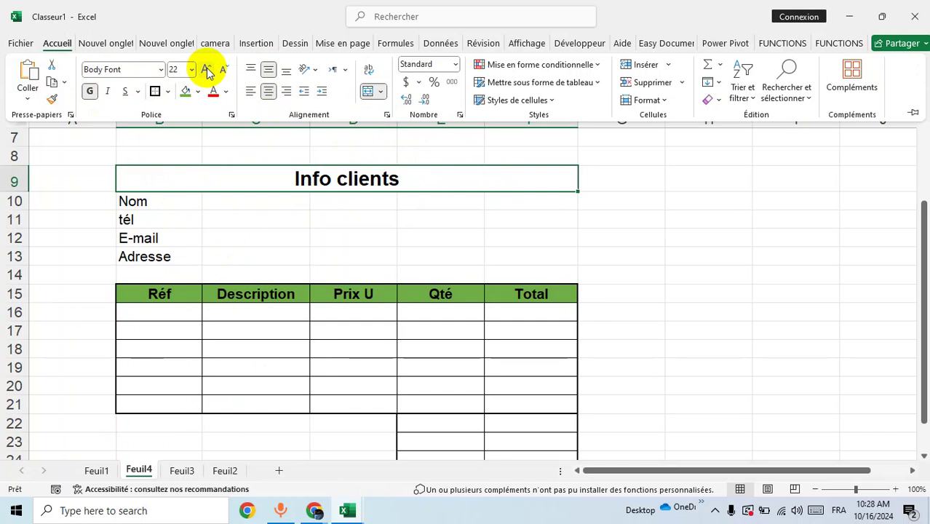
{"action": "left_click", "coordinate": [225, 69]}
{"action": "left_click", "coordinate": [186, 91]}
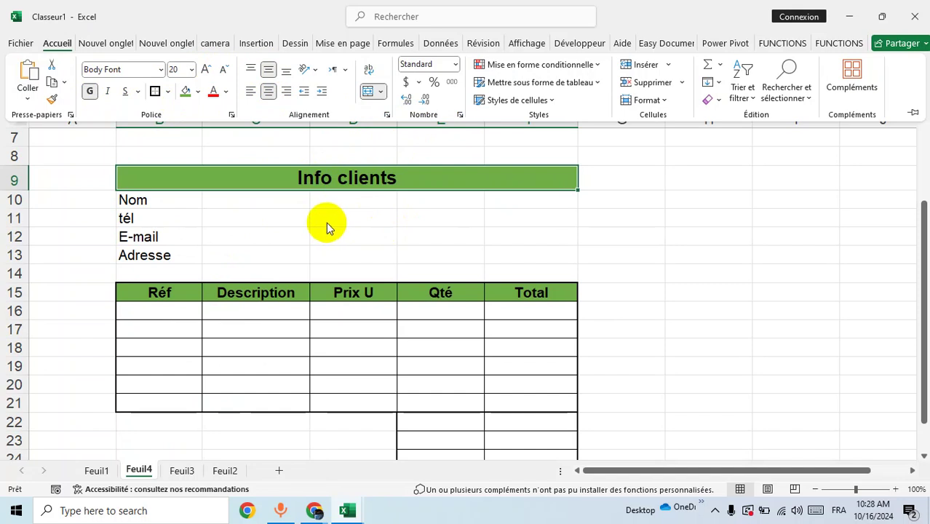
{"action": "left_click", "coordinate": [268, 235]}
Put a thick outer border around the client block B10:F13
{"action": "left_click_drag", "start_coordinate": [162, 204], "coordinate": [167, 256]}
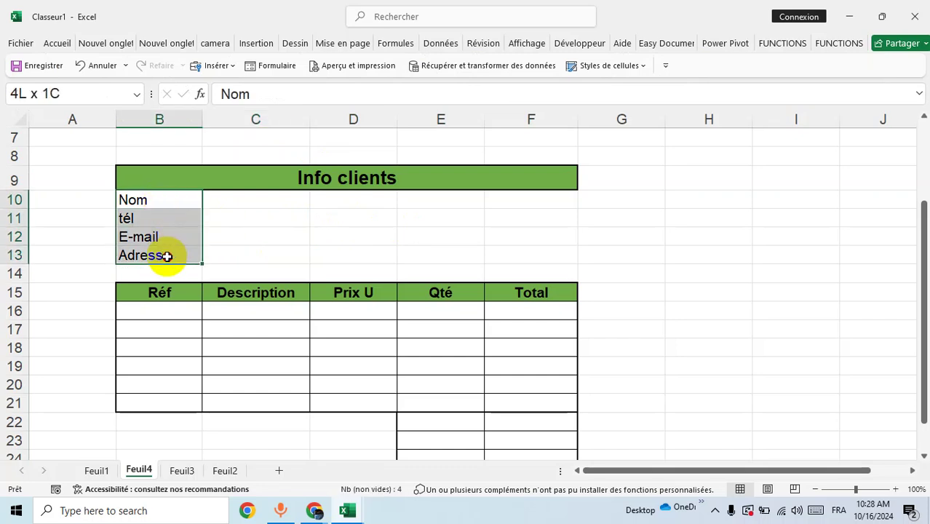
{"action": "left_click_drag", "start_coordinate": [167, 256], "coordinate": [531, 258]}
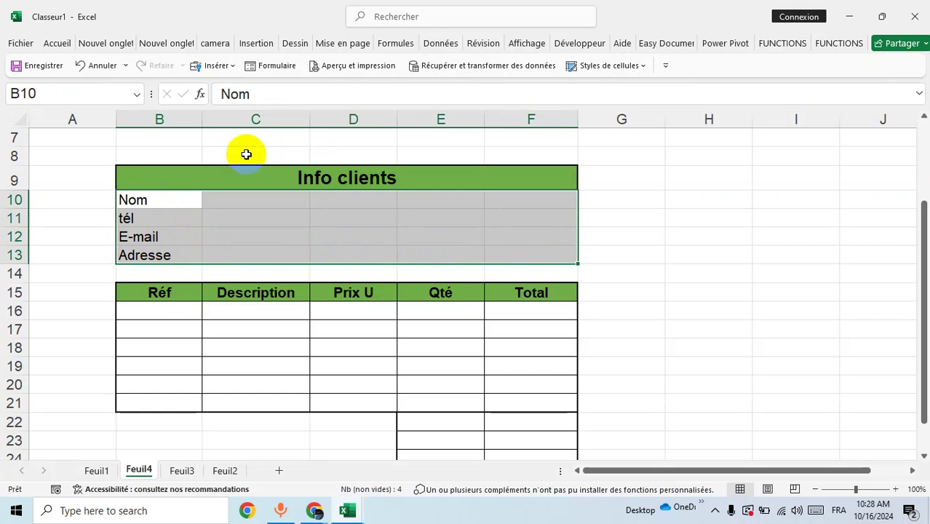
{"action": "left_click", "coordinate": [59, 44]}
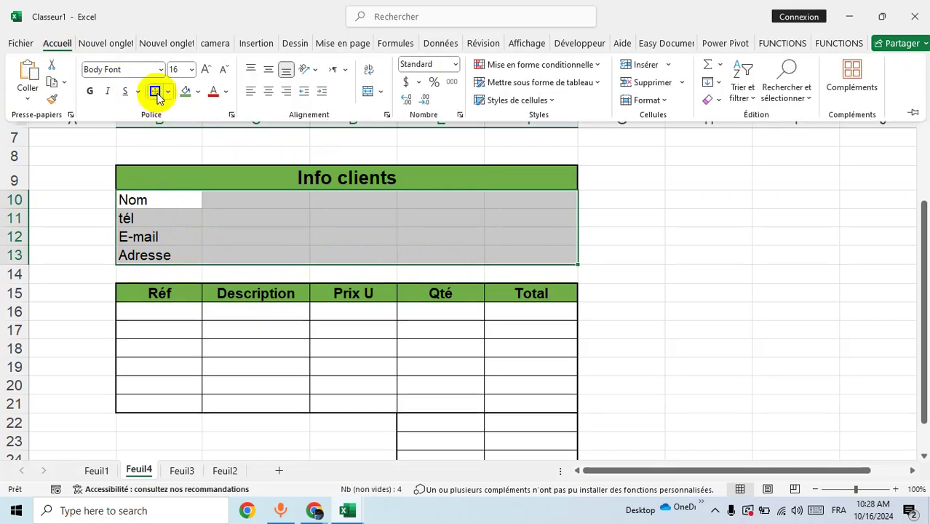
{"action": "left_click", "coordinate": [183, 229]}
{"action": "left_click", "coordinate": [207, 234]}
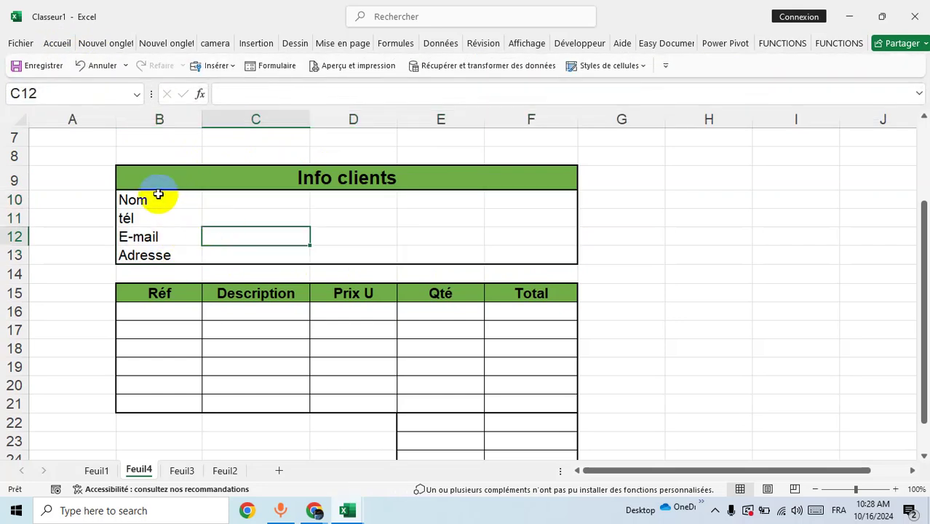
Apply Toutes les bordures to the labels B10:B13
{"action": "left_click_drag", "start_coordinate": [158, 195], "coordinate": [160, 254]}
{"action": "left_click", "coordinate": [63, 43]}
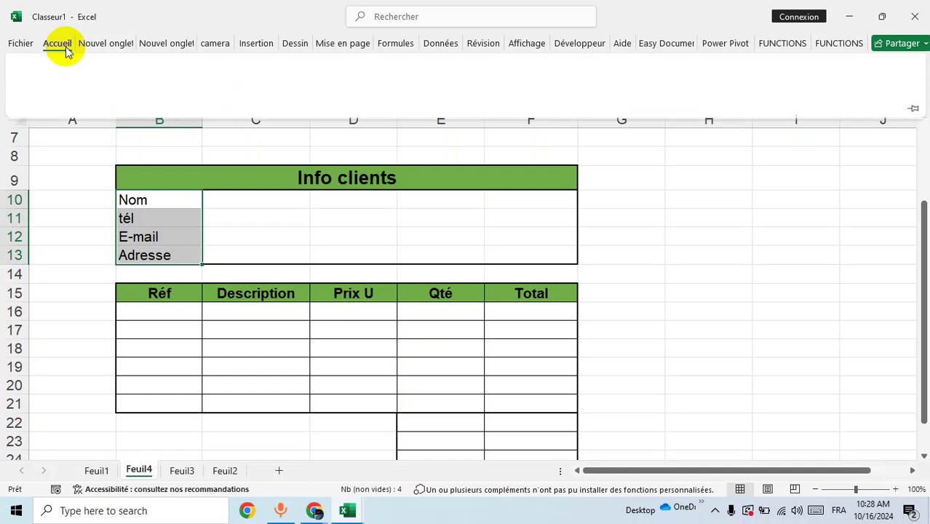
{"action": "left_click", "coordinate": [167, 91]}
{"action": "left_click", "coordinate": [184, 228]}
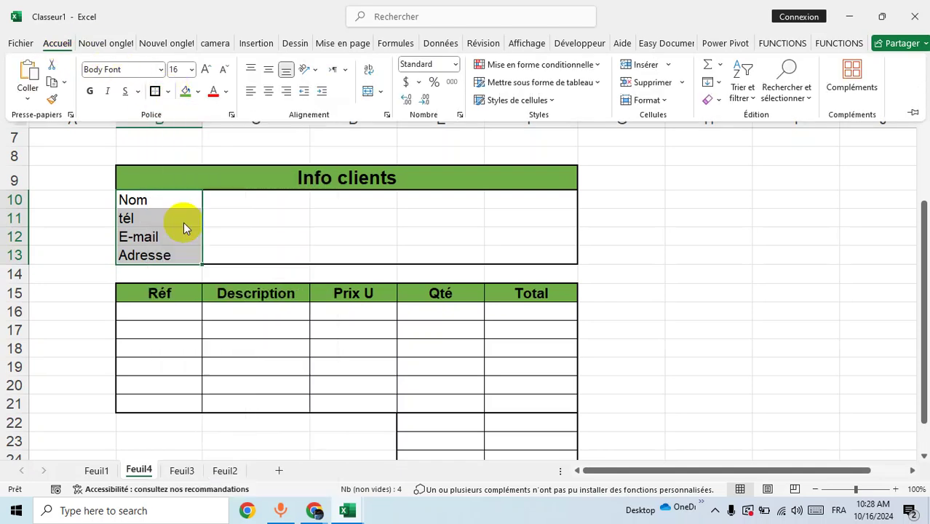
Merge each row of C10:F13 into one wide entry cell with Fusionner
{"action": "left_click", "coordinate": [228, 203]}
{"action": "mouse_move", "coordinate": [227, 203]}
{"action": "left_mouse_down"}
{"action": "mouse_move", "coordinate": [226, 211]}
{"action": "mouse_move", "coordinate": [527, 260]}
{"action": "left_mouse_up"}
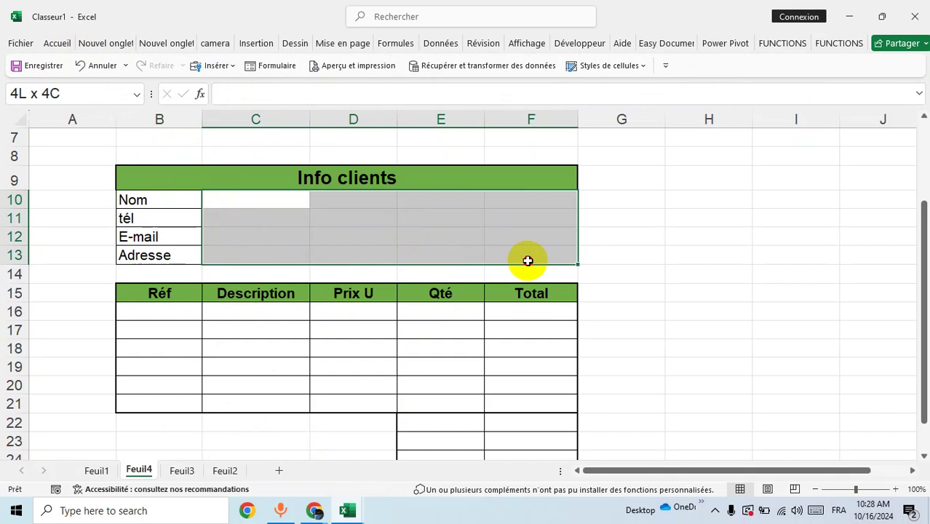
{"action": "left_click", "coordinate": [56, 43]}
{"action": "left_click", "coordinate": [382, 91]}
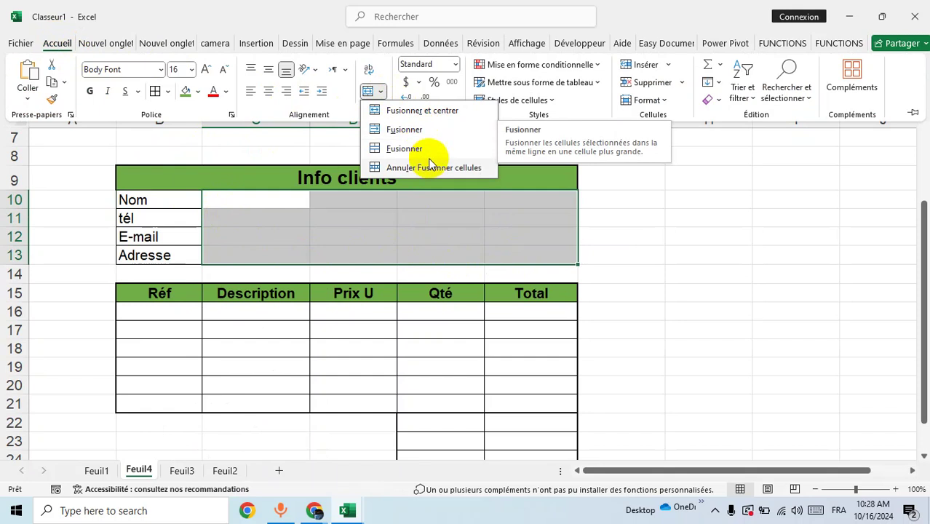
{"action": "left_click", "coordinate": [405, 129]}
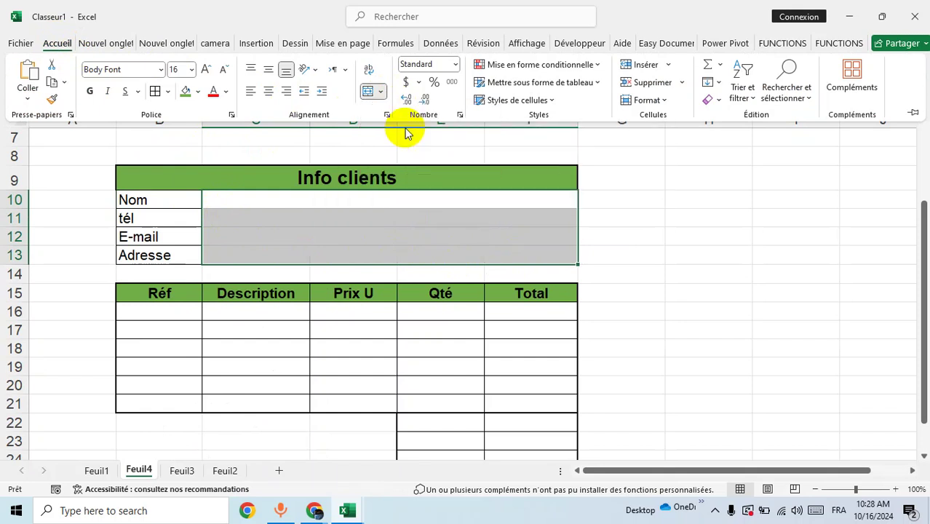
{"action": "left_click", "coordinate": [348, 218]}
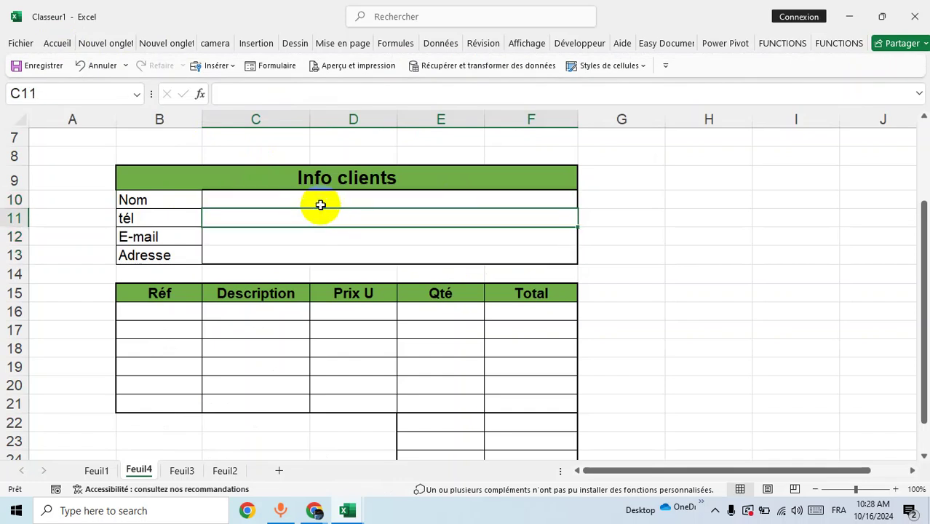
{"action": "left_click", "coordinate": [335, 254]}
{"action": "left_click", "coordinate": [331, 237]}
{"action": "left_click", "coordinate": [328, 215]}
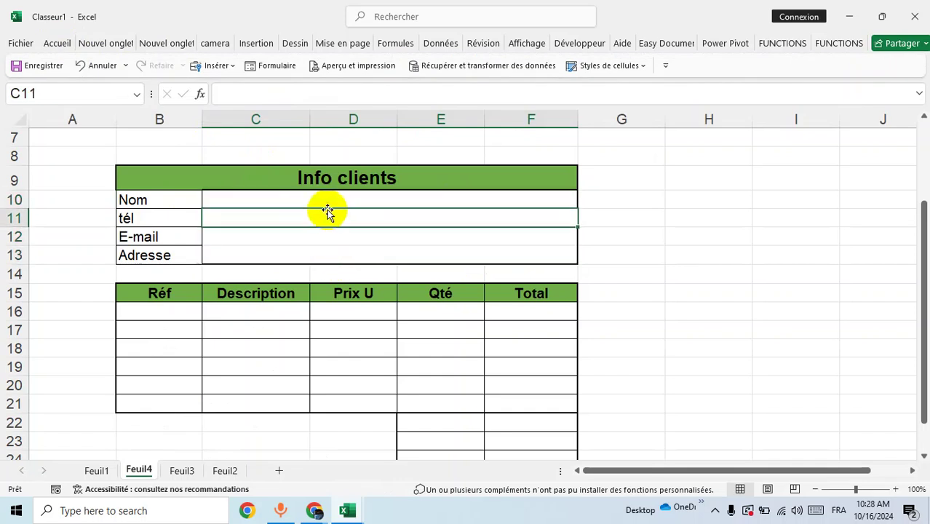
{"action": "left_click", "coordinate": [630, 245]}
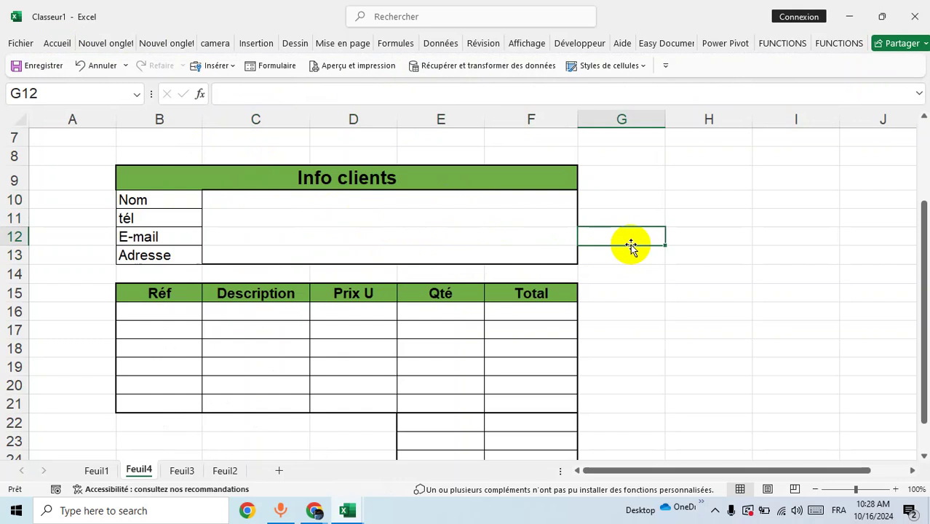
Enter the label Date in B7
{"action": "scroll", "coordinate": [605, 264], "scroll_direction": "up", "scroll_amount": 2}
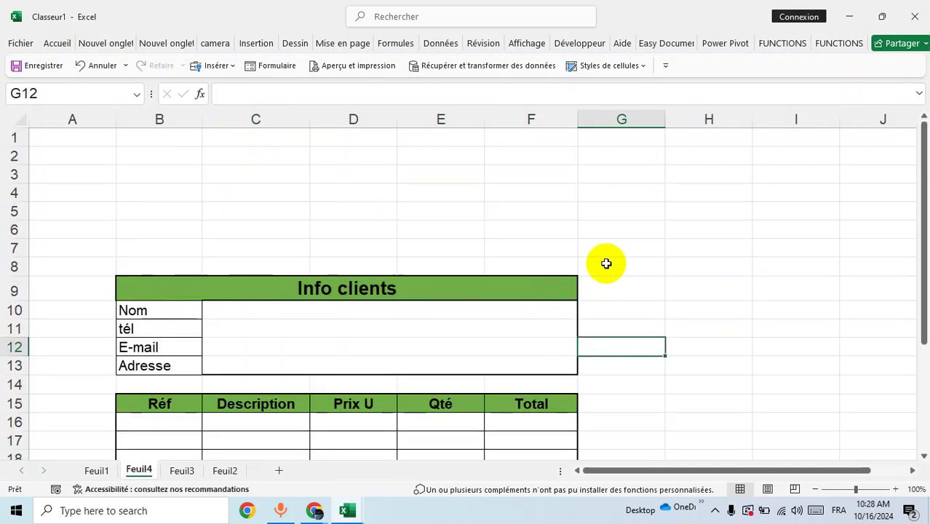
{"action": "left_click", "coordinate": [164, 230]}
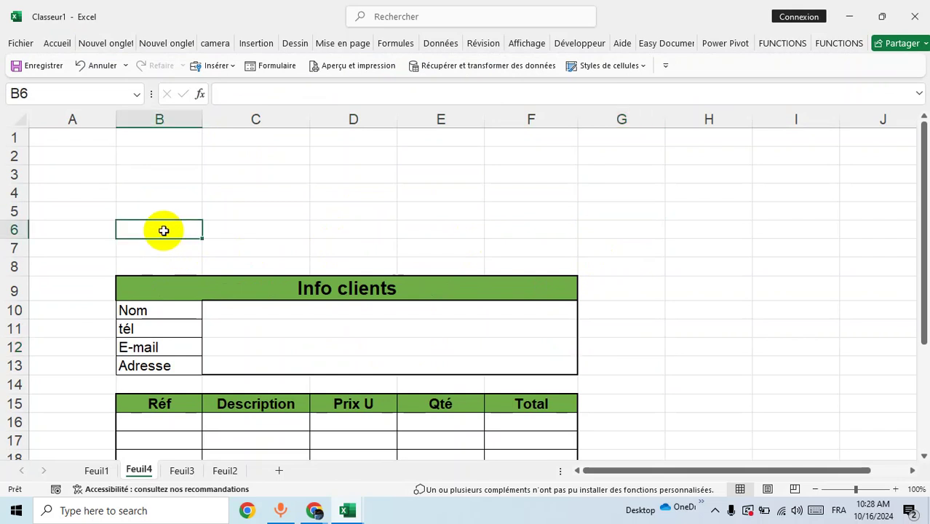
{"action": "left_click", "coordinate": [158, 251]}
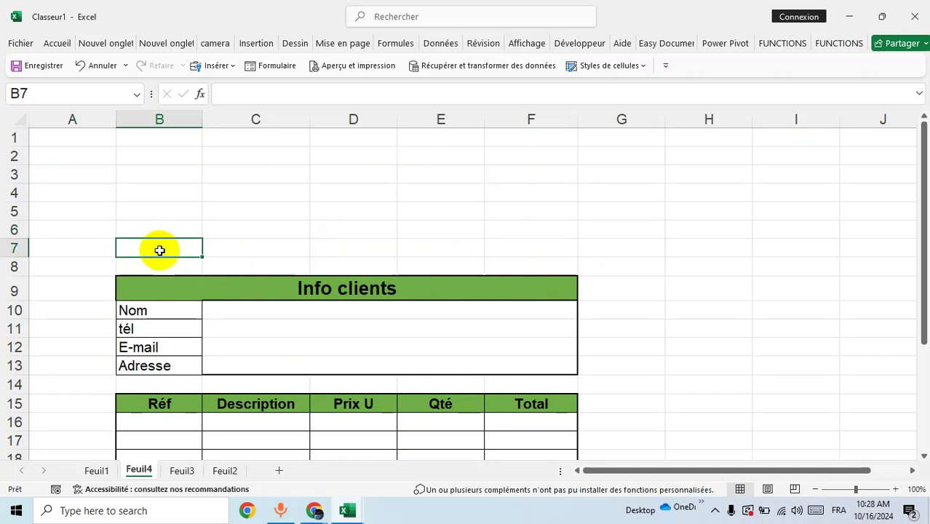
{"action": "type", "text": "da"}
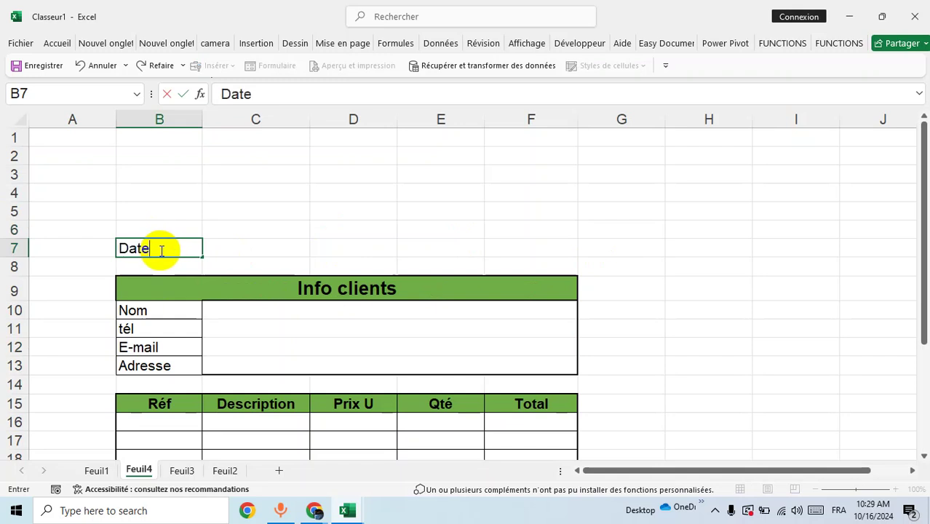
{"action": "left_click", "coordinate": [246, 226]}
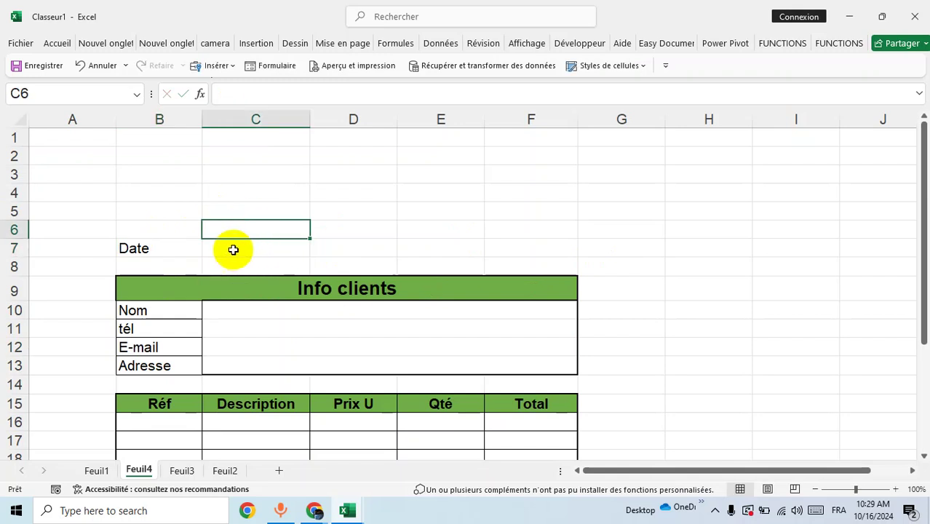
Give B7:C7 a thick outline and thin borders on every side
{"action": "left_click_drag", "start_coordinate": [170, 248], "coordinate": [241, 251]}
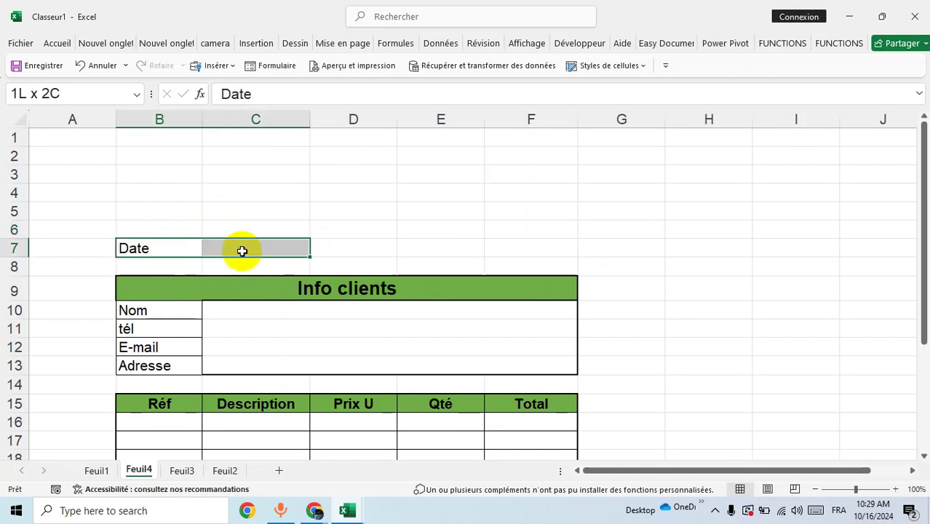
{"action": "left_click", "coordinate": [58, 44]}
{"action": "left_click", "coordinate": [168, 92]}
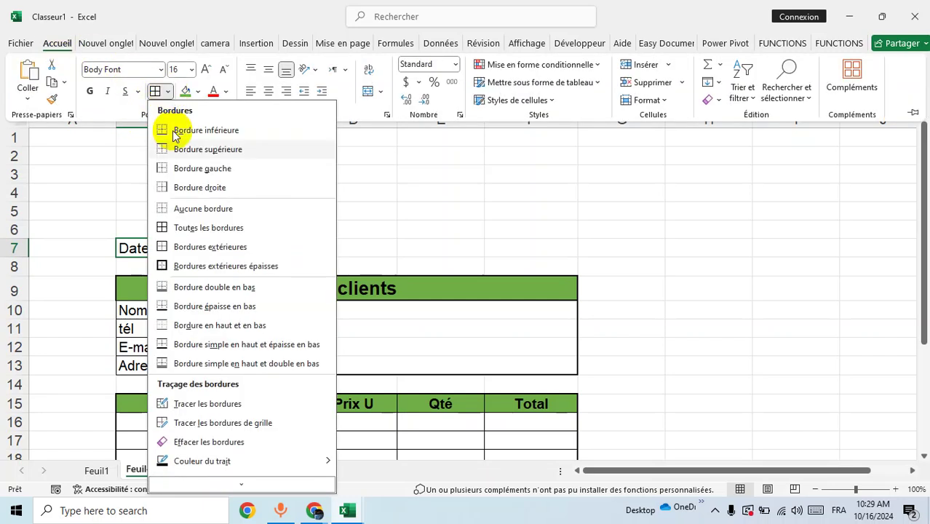
{"action": "left_click", "coordinate": [199, 266]}
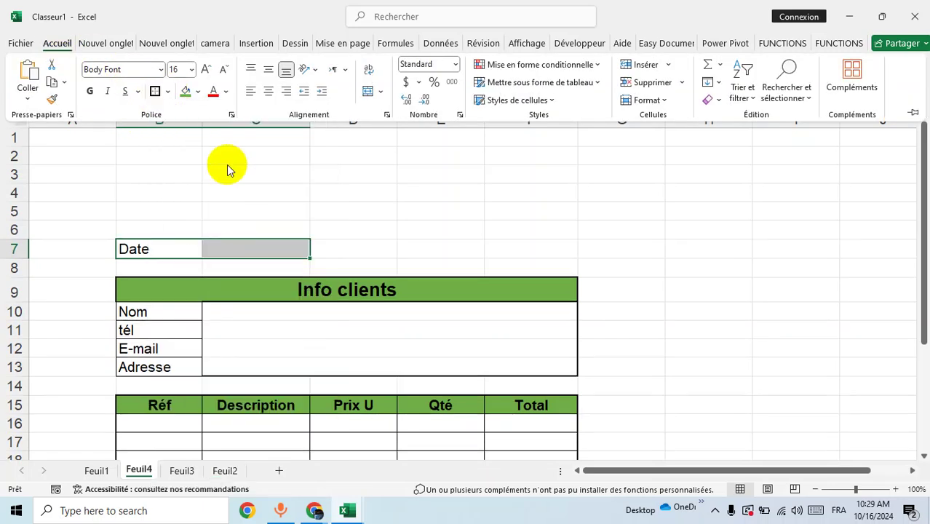
{"action": "left_click", "coordinate": [168, 91]}
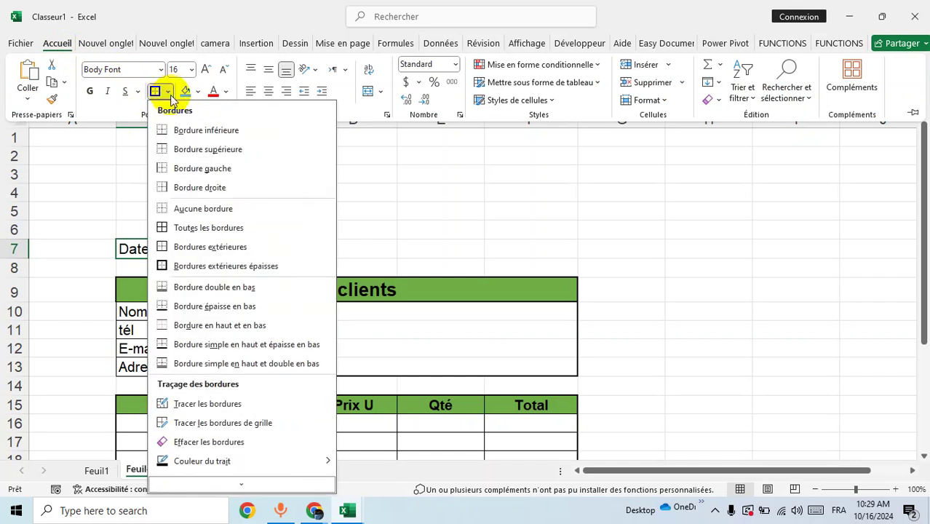
{"action": "left_click", "coordinate": [188, 227]}
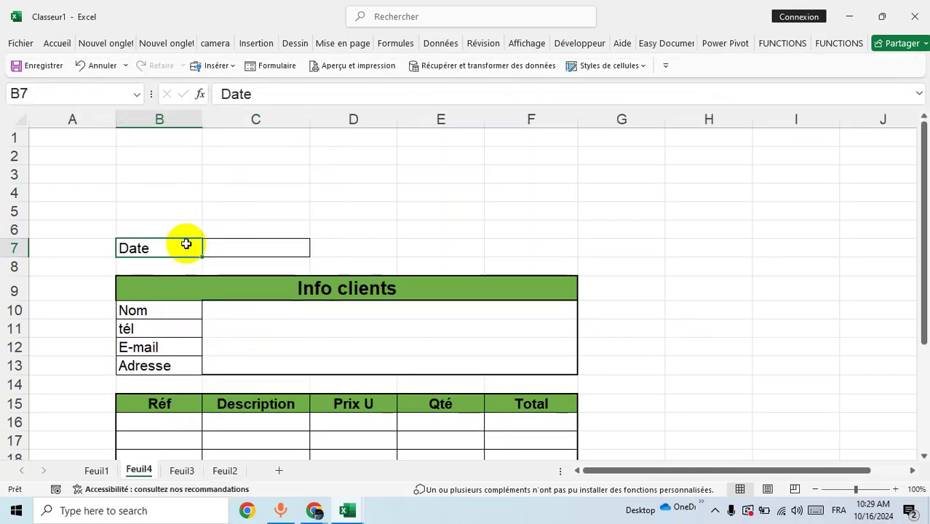
Format the Date label bold at size 18 on a green fill
{"action": "left_click", "coordinate": [58, 43]}
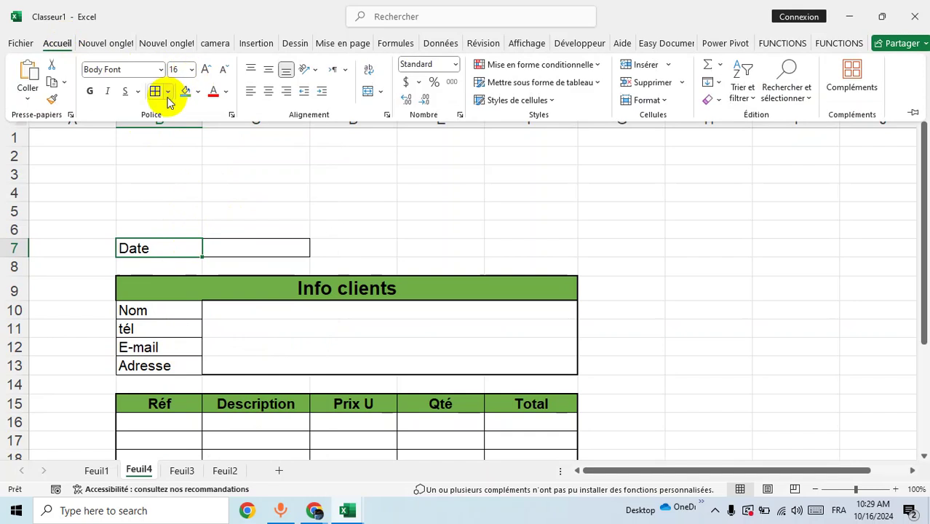
{"action": "left_click", "coordinate": [184, 91]}
{"action": "left_click", "coordinate": [93, 90]}
{"action": "left_click", "coordinate": [206, 69]}
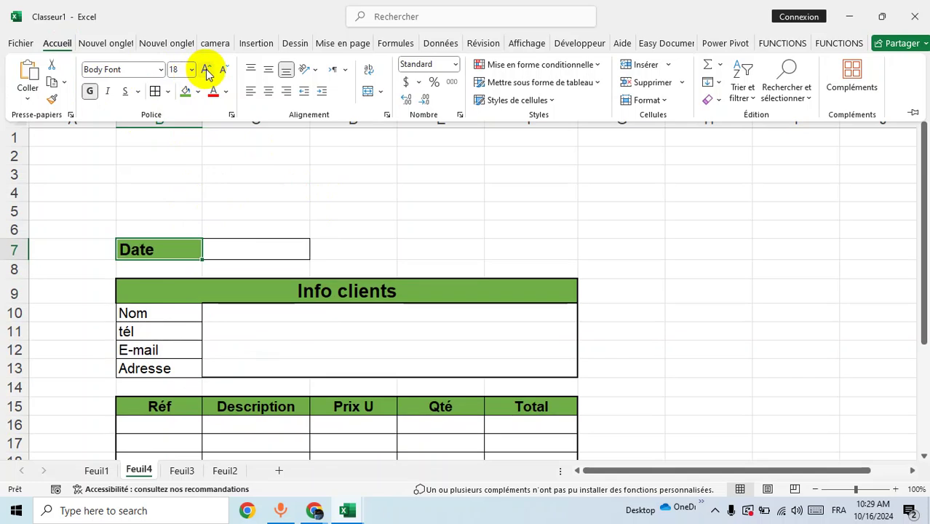
{"action": "left_click", "coordinate": [477, 251]}
{"action": "left_click", "coordinate": [464, 251]}
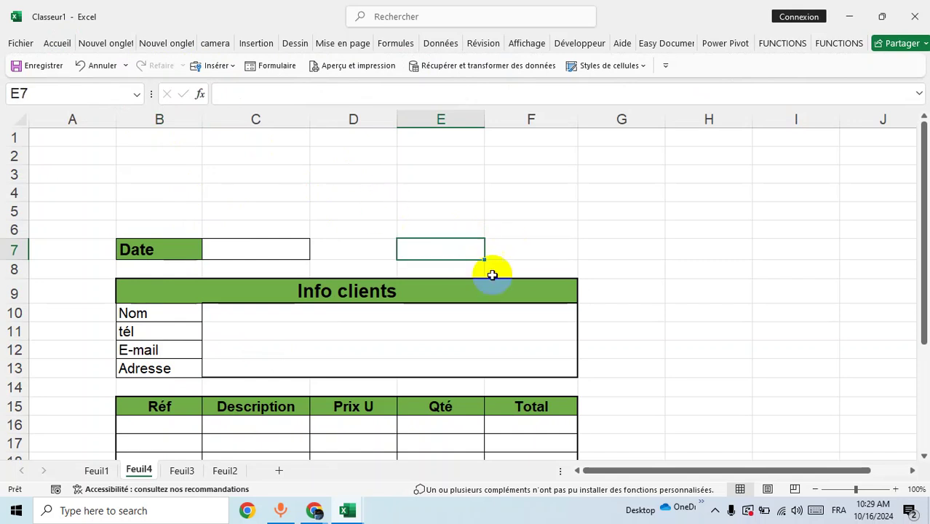
{"action": "left_click", "coordinate": [528, 246]}
{"action": "left_click_drag", "start_coordinate": [529, 246], "coordinate": [440, 243]}
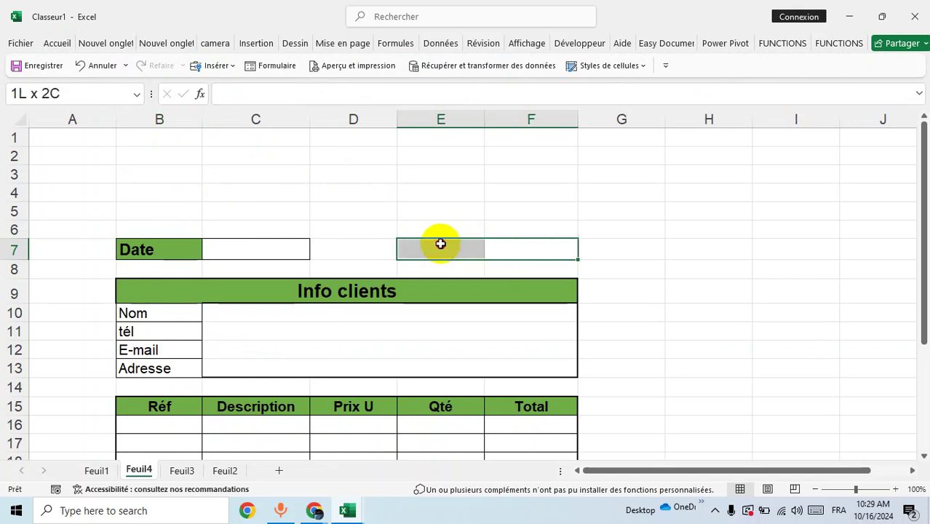
Give E7 and F7 borders on every side
{"action": "left_click", "coordinate": [58, 44]}
{"action": "left_click", "coordinate": [167, 91]}
{"action": "left_click", "coordinate": [200, 266]}
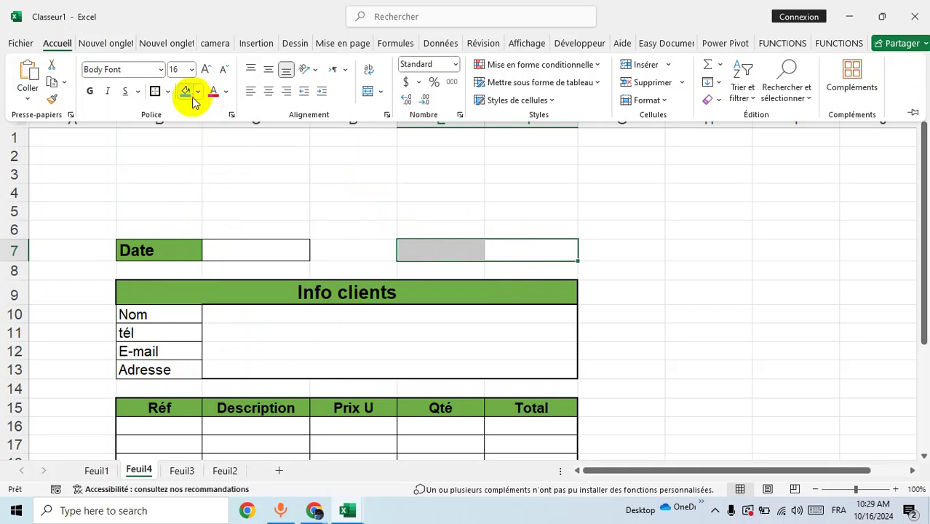
{"action": "left_click", "coordinate": [167, 91]}
{"action": "left_click", "coordinate": [197, 228]}
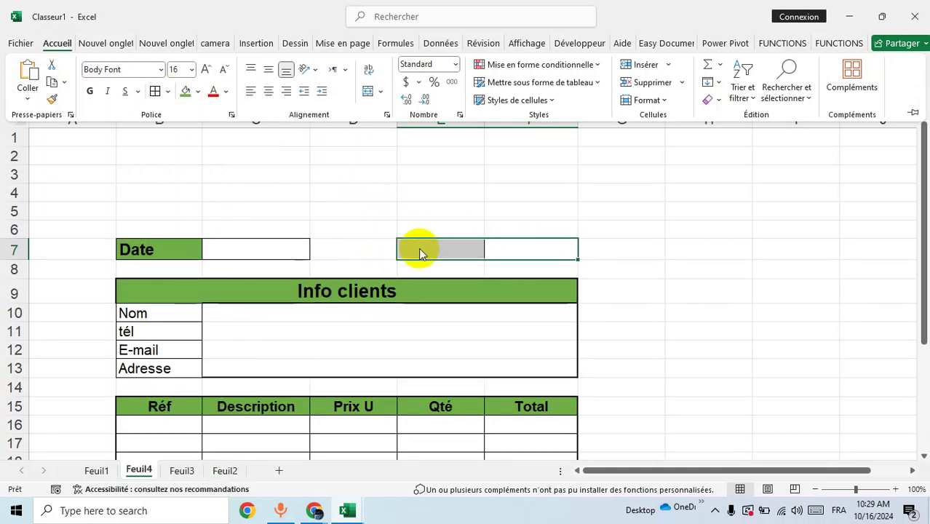
{"action": "left_click", "coordinate": [403, 251]}
Enter Facture N° in E7, bold at size 18 on a green fill
{"action": "left_click", "coordinate": [421, 248]}
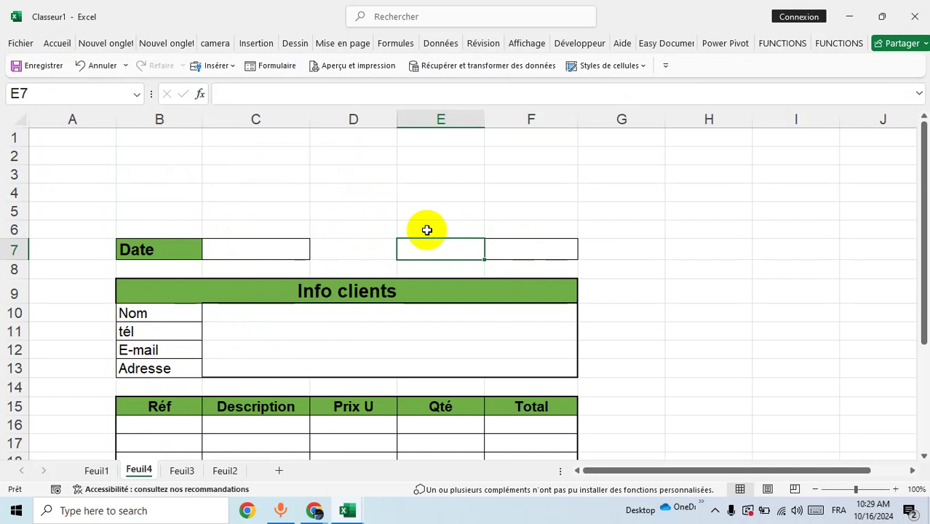
{"action": "type", "text": "Facture N°"}
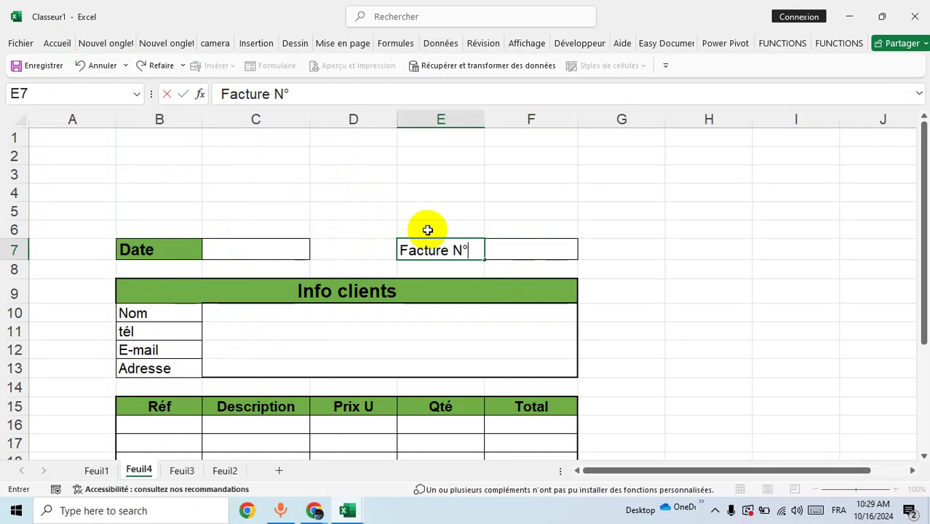
{"action": "left_click", "coordinate": [55, 43]}
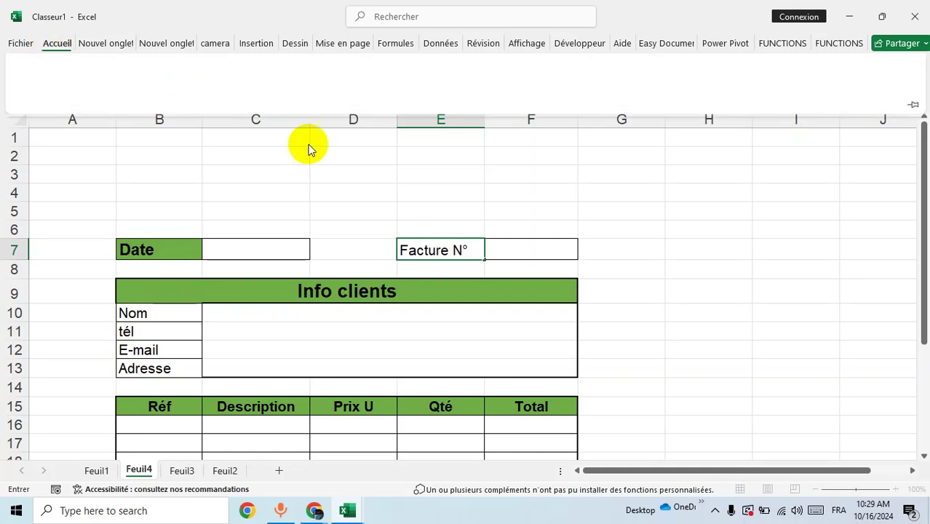
{"action": "left_click", "coordinate": [297, 192]}
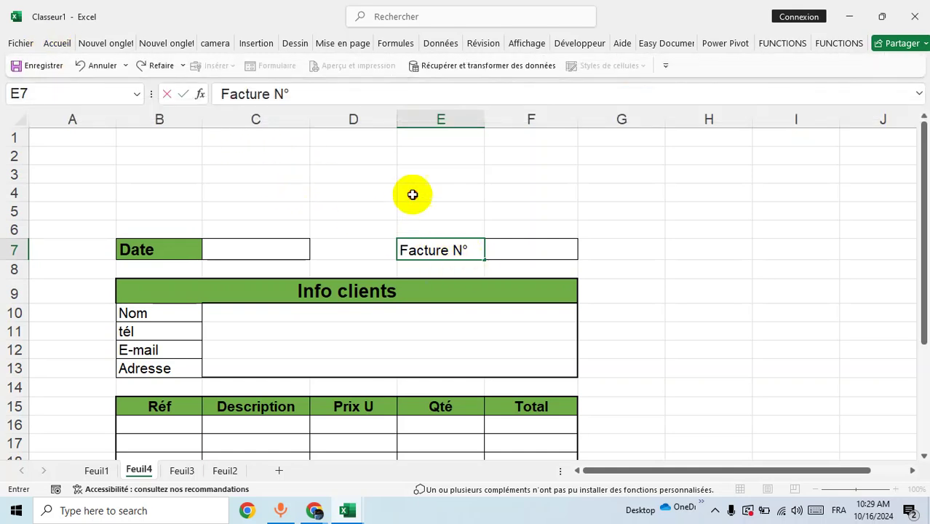
{"action": "left_click", "coordinate": [57, 44]}
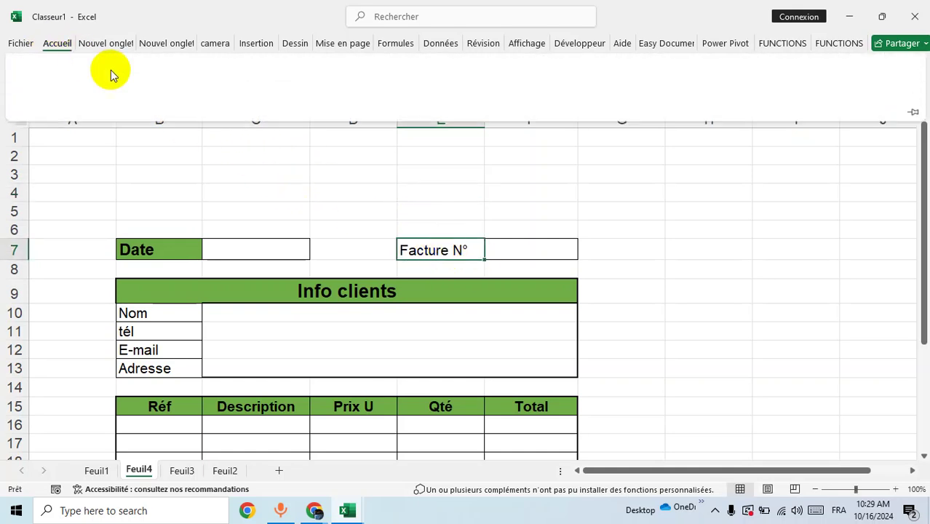
{"action": "left_click", "coordinate": [185, 92]}
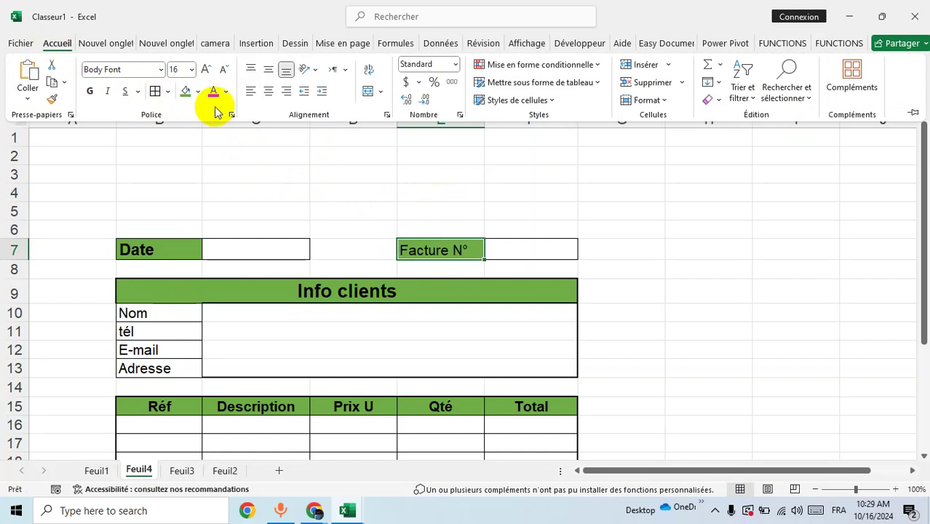
{"action": "left_click", "coordinate": [90, 91]}
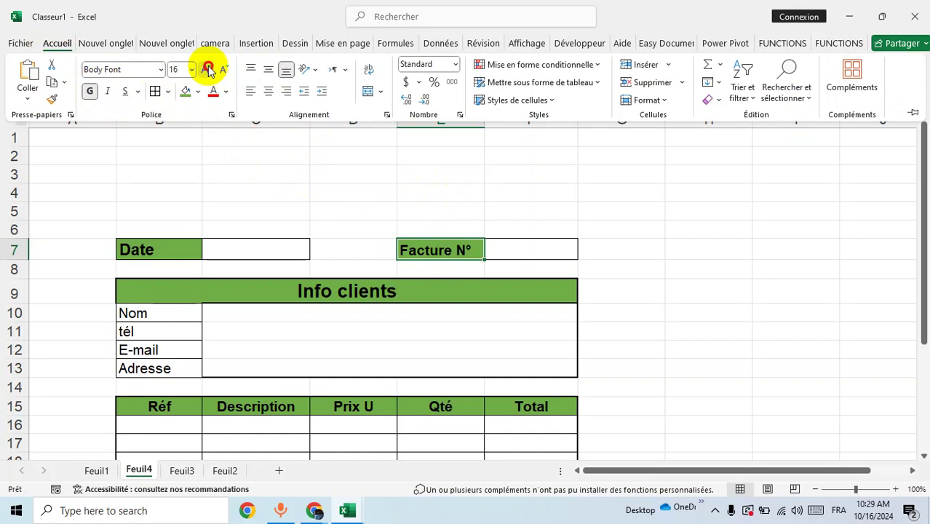
{"action": "left_click", "coordinate": [208, 69]}
{"action": "left_click", "coordinate": [631, 251]}
{"action": "left_click", "coordinate": [629, 251]}
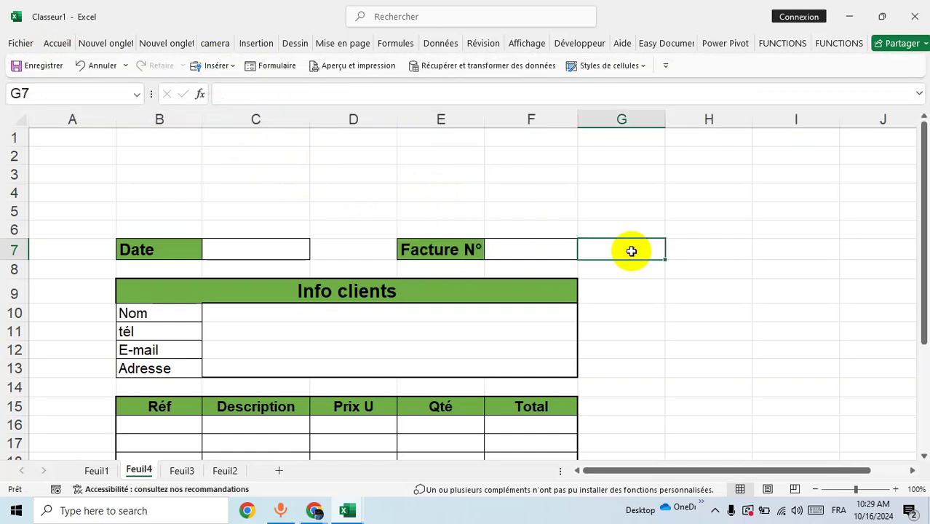
Enter invoice number 1000 in F7
{"action": "left_click", "coordinate": [540, 251]}
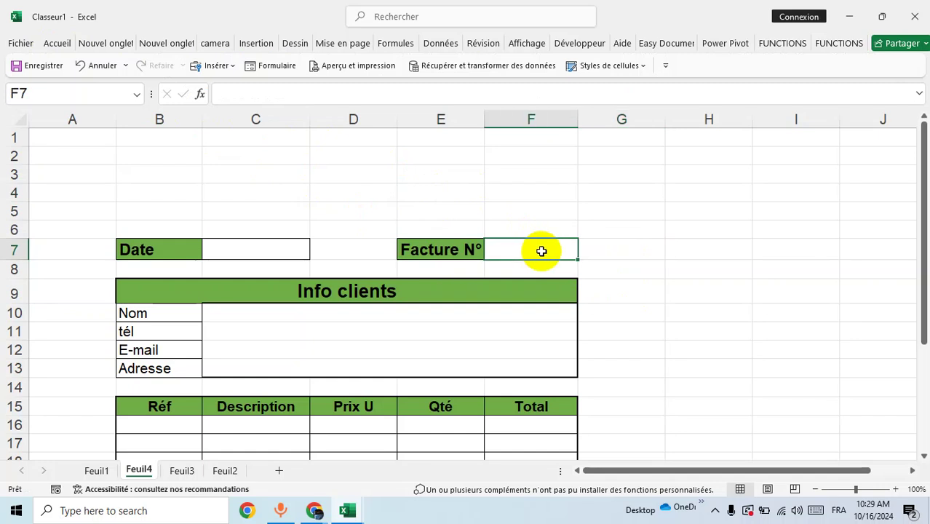
{"action": "type", "text": "1000"}
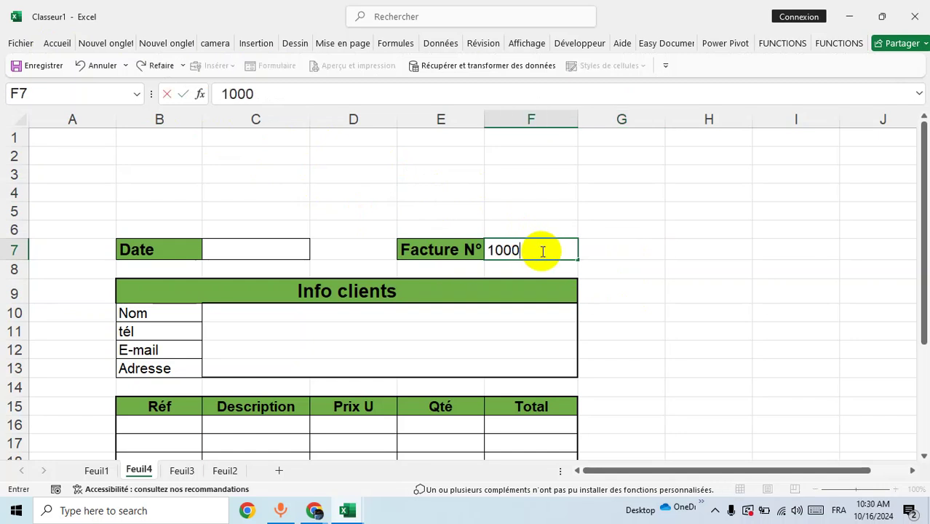
{"action": "left_click", "coordinate": [275, 253]}
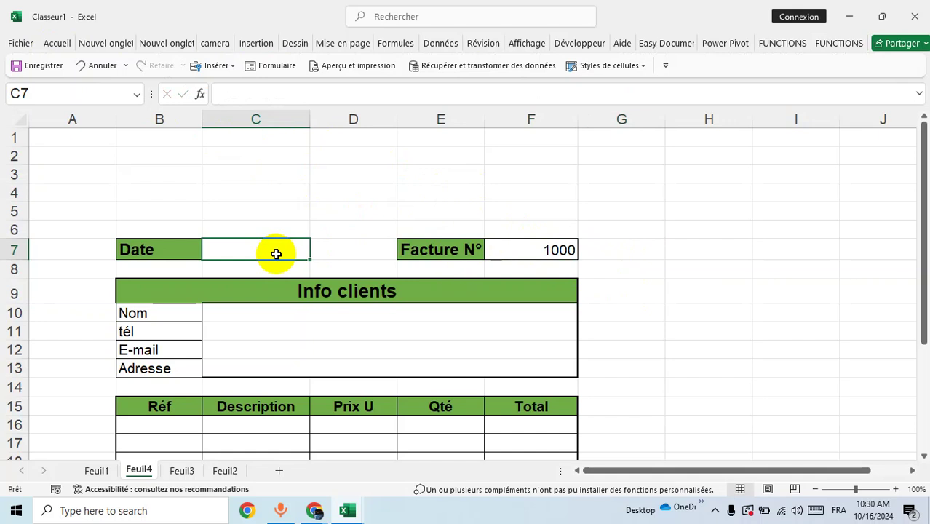
Enter =AUJOURDHUI() in C7 so the date cell shows today's date
{"action": "type", "text": "="}
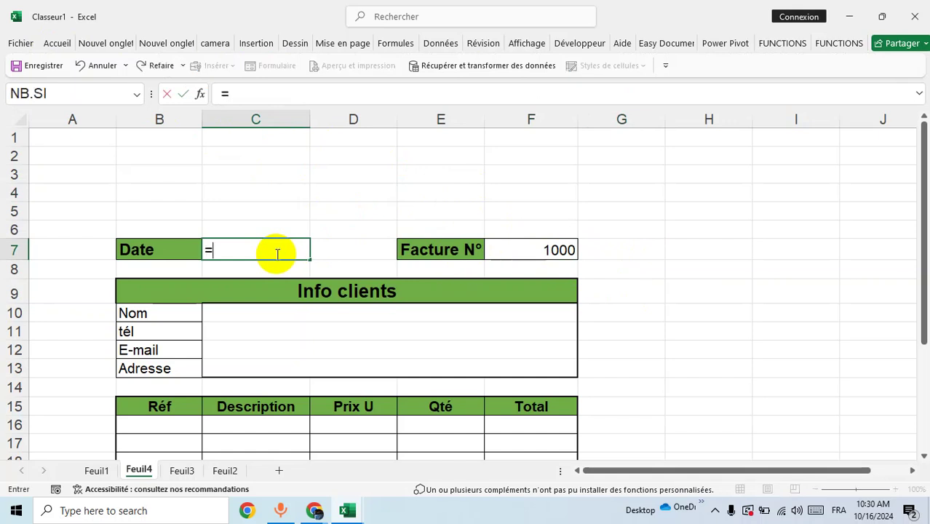
{"action": "type", "text": "au"}
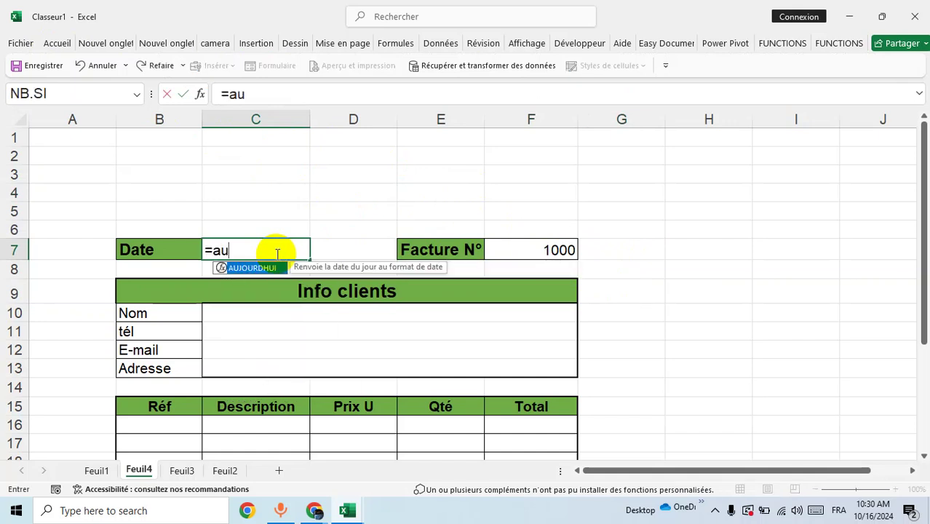
{"action": "key", "text": "Tab"}
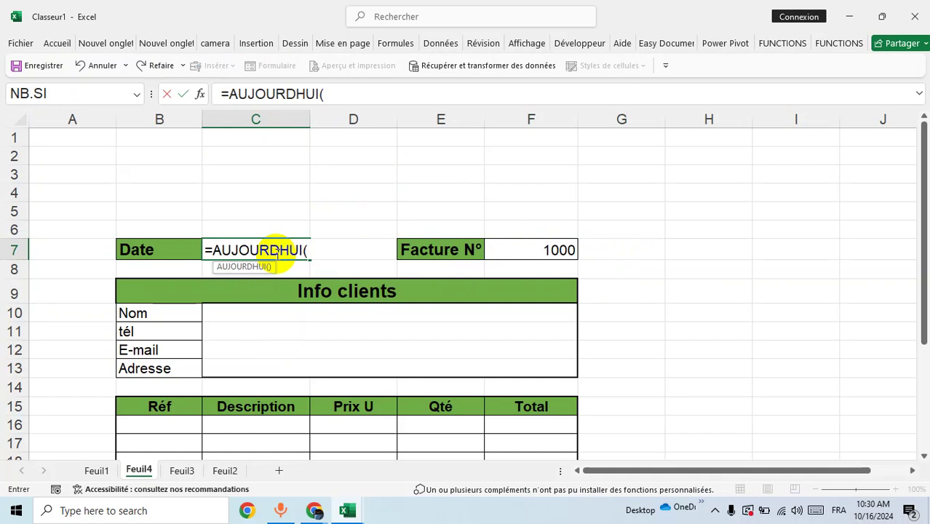
{"action": "key", "text": "Return"}
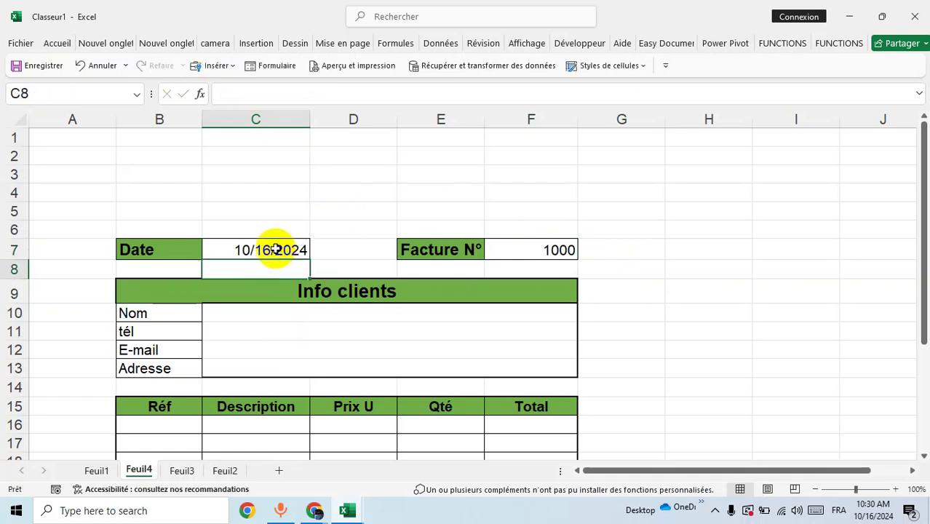
Make the date in C7 and invoice number in F7 bold, centred vertically and horizontally
{"action": "left_click", "coordinate": [276, 249]}
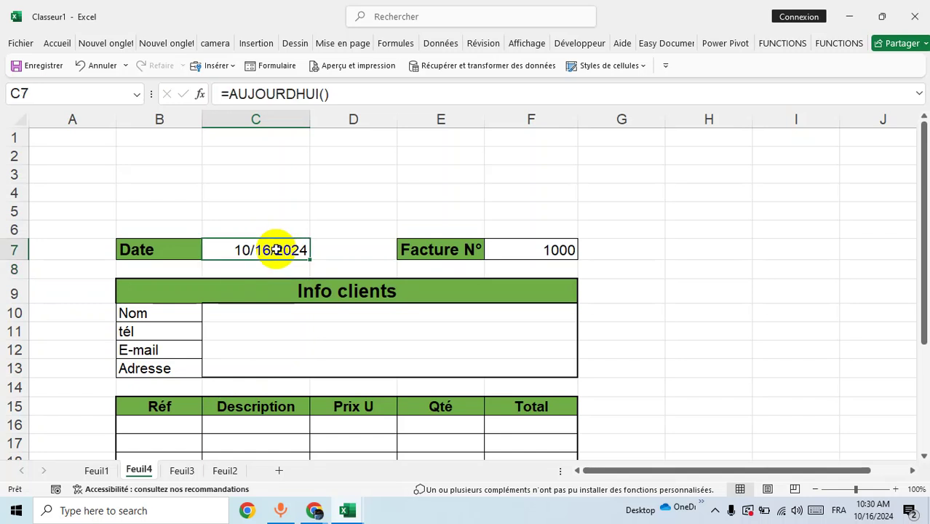
{"action": "left_click", "coordinate": [513, 247], "text": "ctrl"}
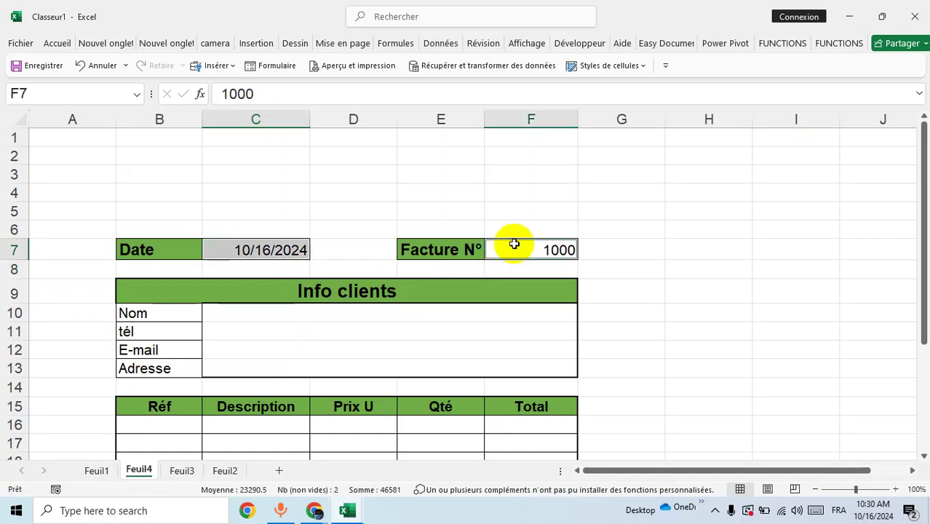
{"action": "left_click", "coordinate": [56, 45]}
{"action": "left_click", "coordinate": [90, 91]}
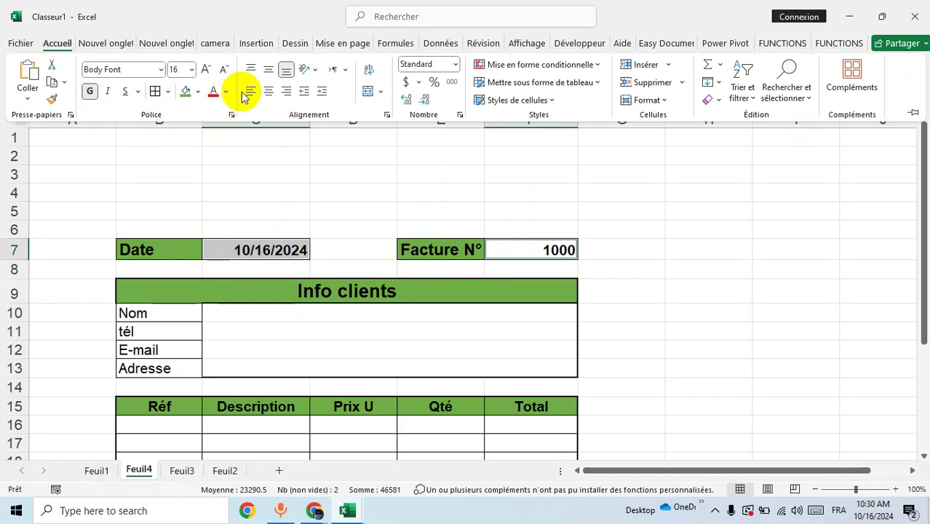
{"action": "left_click", "coordinate": [268, 70]}
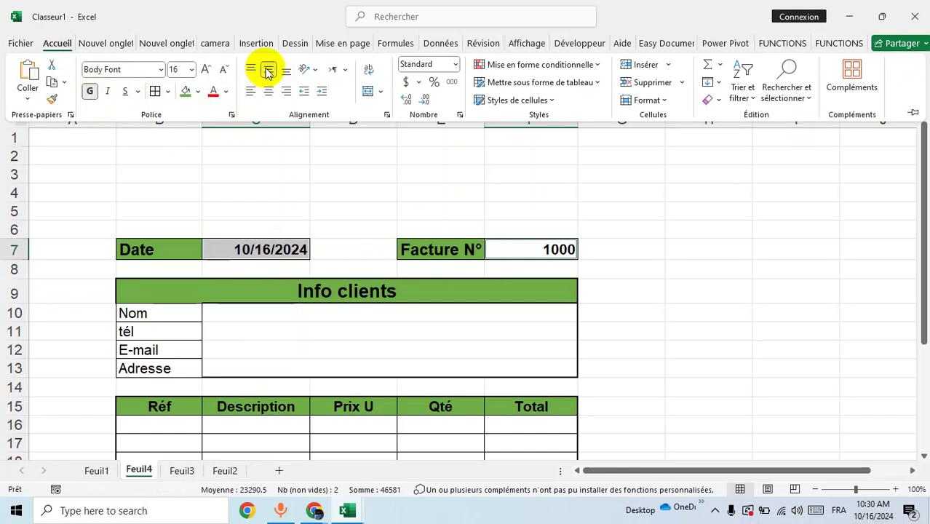
{"action": "left_click", "coordinate": [268, 90]}
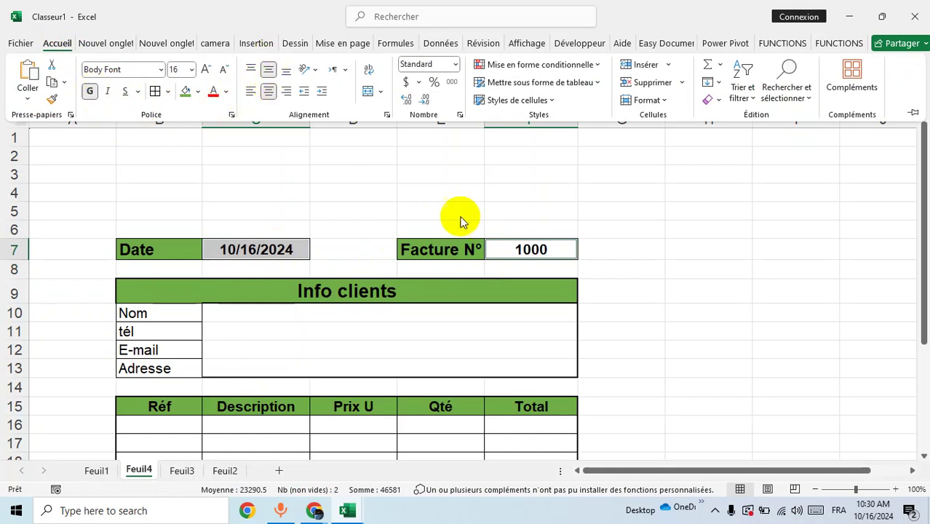
{"action": "left_click", "coordinate": [703, 285]}
{"action": "left_click", "coordinate": [702, 287]}
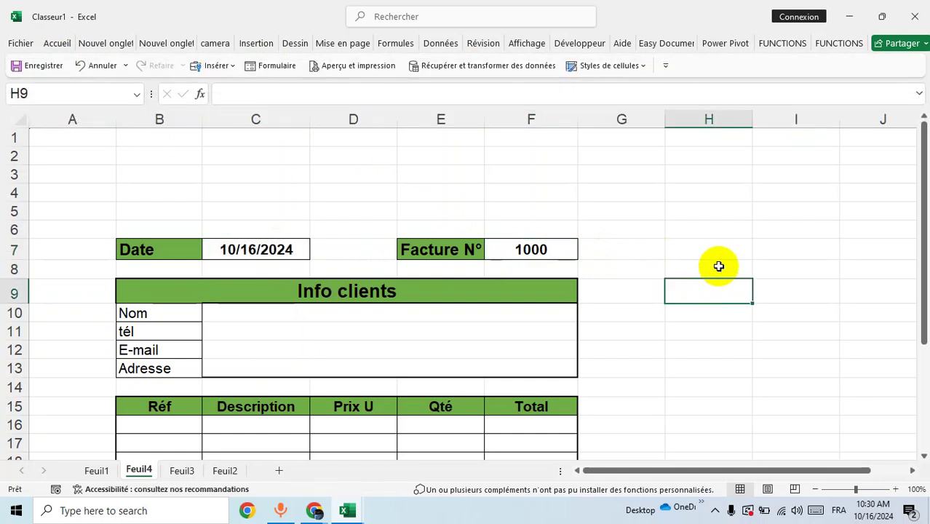
{"action": "scroll", "coordinate": [719, 267], "scroll_direction": "down", "scroll_amount": 3}
{"action": "scroll", "coordinate": [719, 266], "scroll_direction": "up", "scroll_amount": 2}
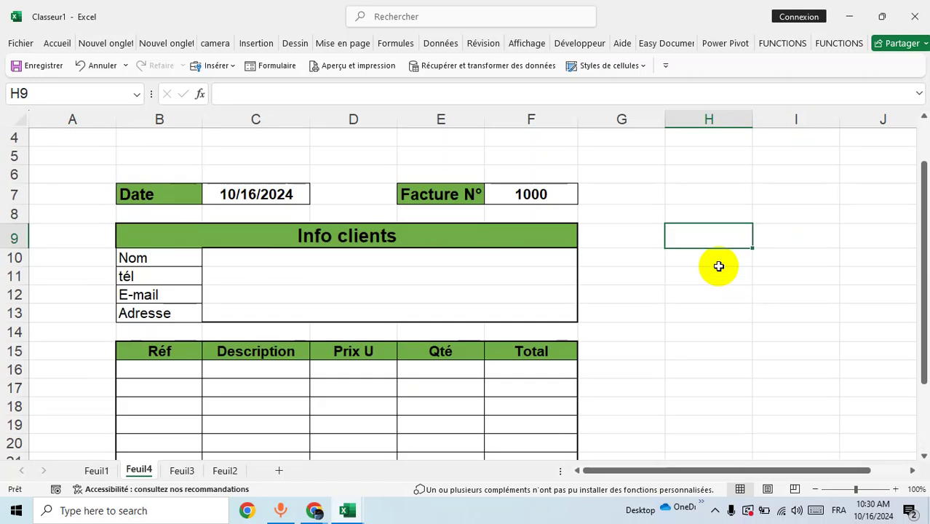
{"action": "scroll", "coordinate": [718, 267], "scroll_direction": "up", "scroll_amount": 1}
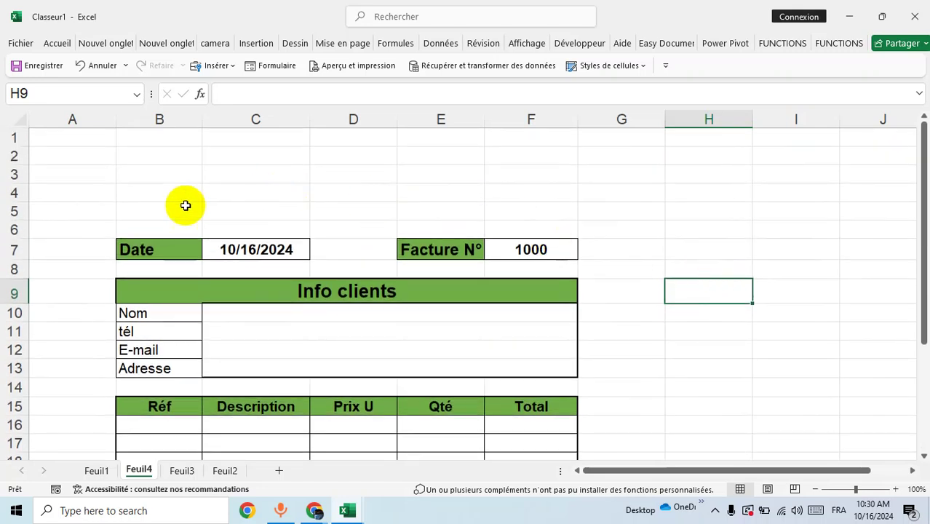
Enter 'Société Import Export' in B3, its street address in B4, and its phone line in B5
{"action": "left_click", "coordinate": [160, 174]}
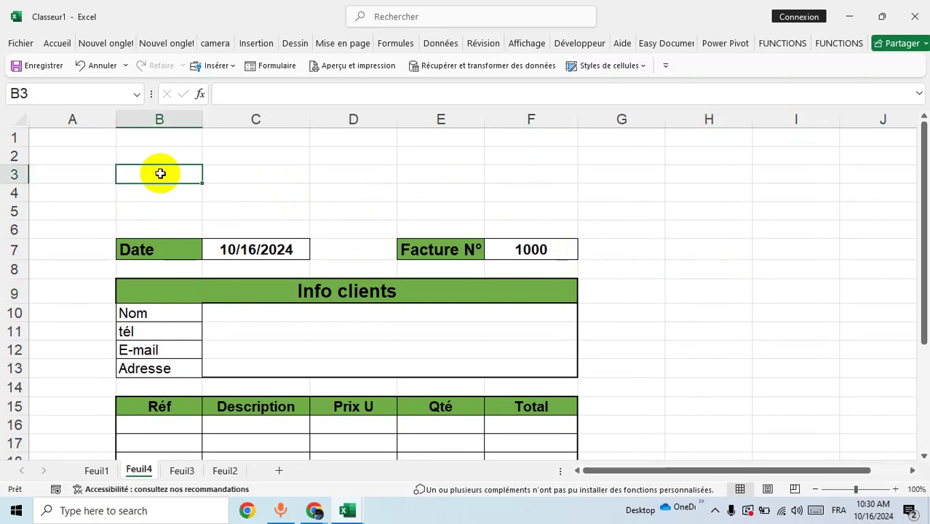
{"action": "type", "text": "Société Import Export"}
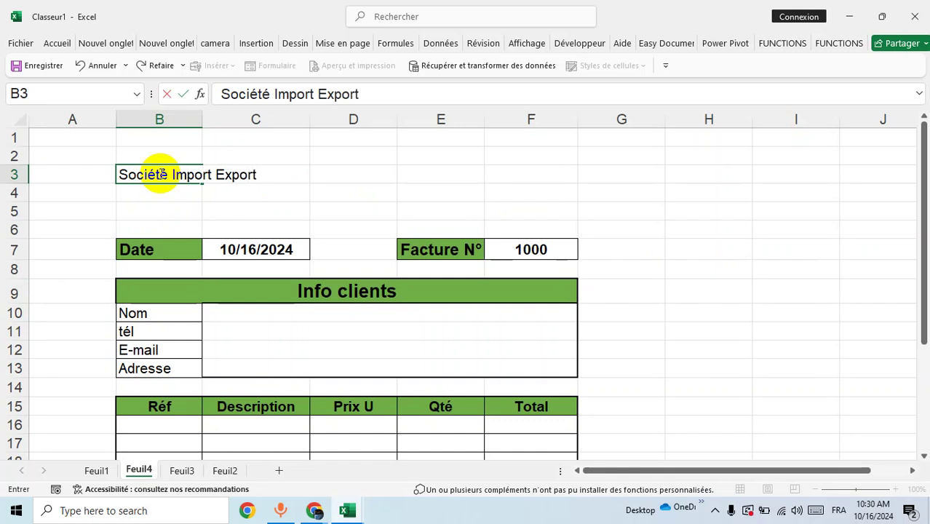
{"action": "left_click", "coordinate": [151, 193]}
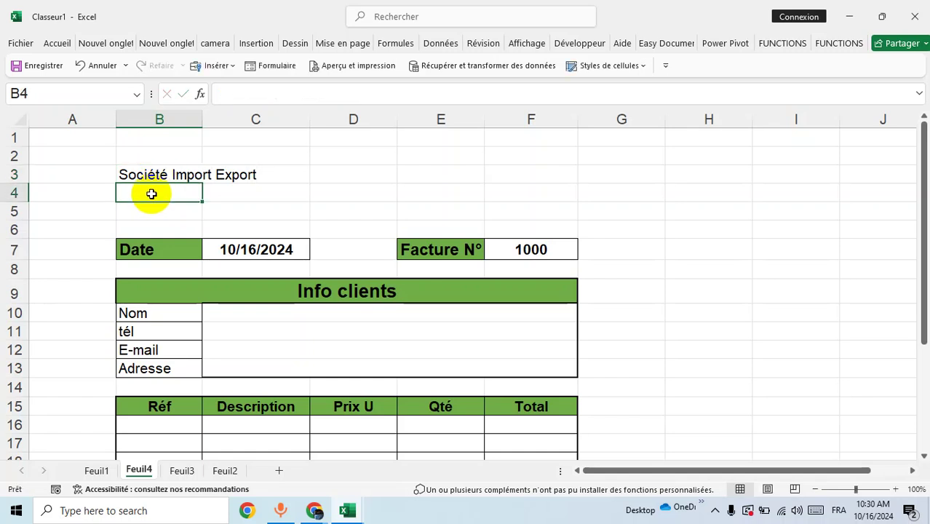
{"action": "type", "text": "Rue Champs e"}
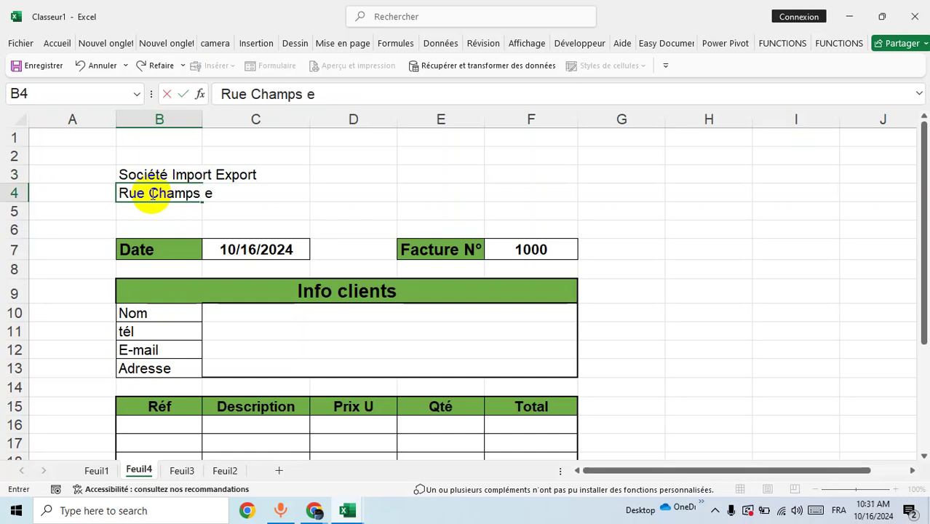
{"action": "type", "text": "sse"}
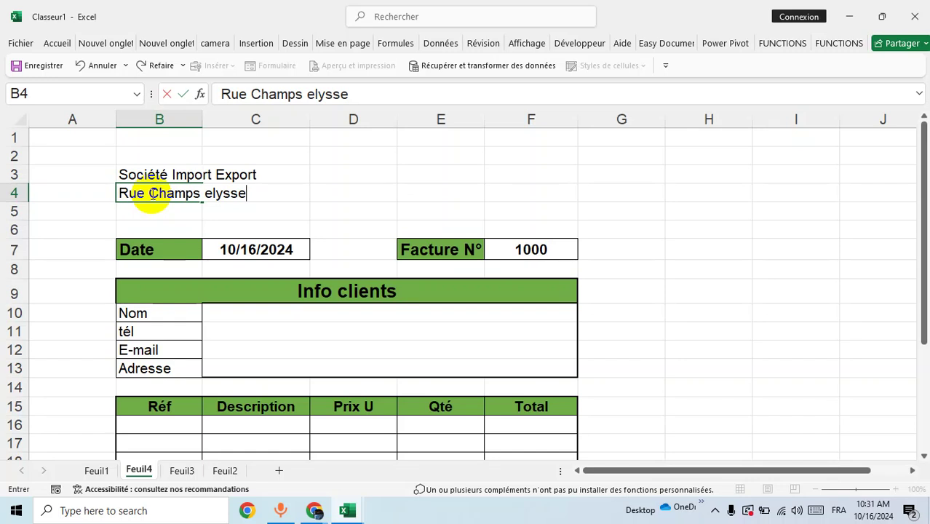
{"action": "left_click", "coordinate": [140, 212]}
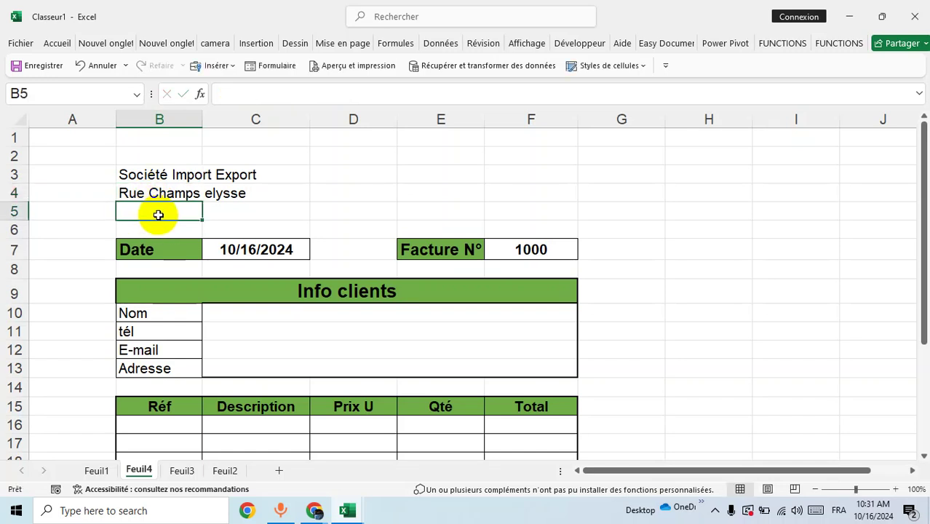
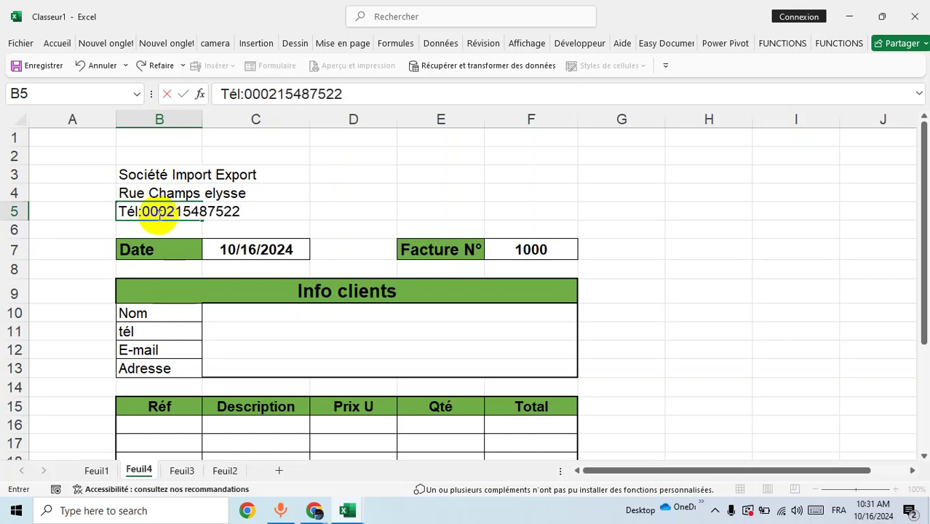
{"action": "left_click", "coordinate": [284, 188]}
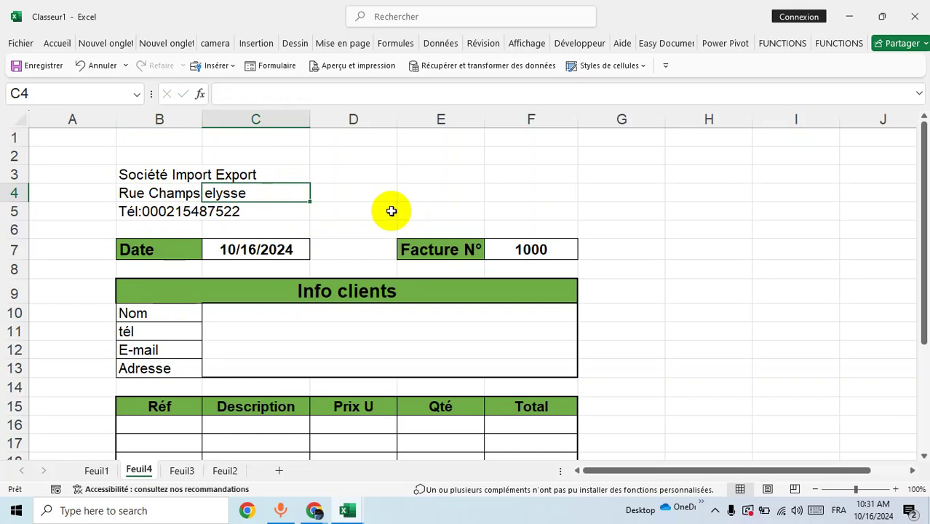
Give the company block B3:C5 a thick outside border and bold text
{"action": "left_click_drag", "start_coordinate": [142, 175], "coordinate": [276, 212]}
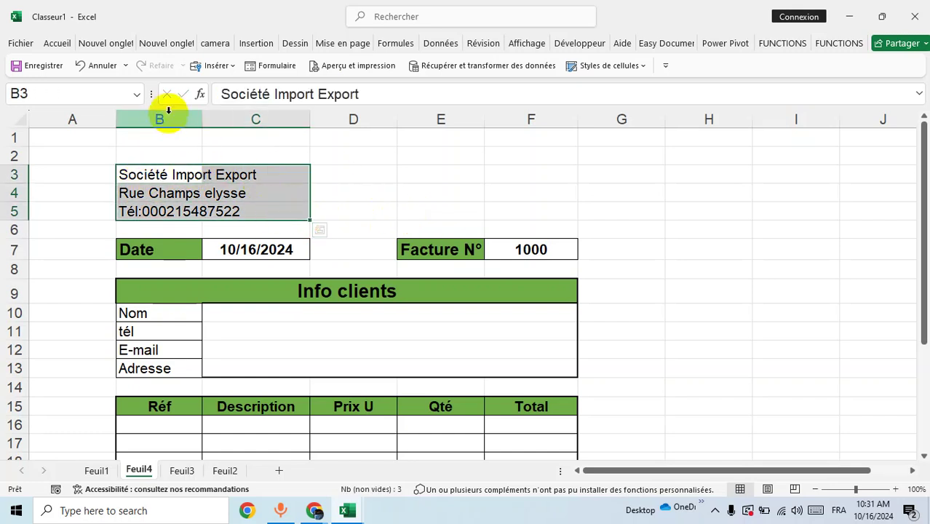
{"action": "left_click", "coordinate": [57, 43]}
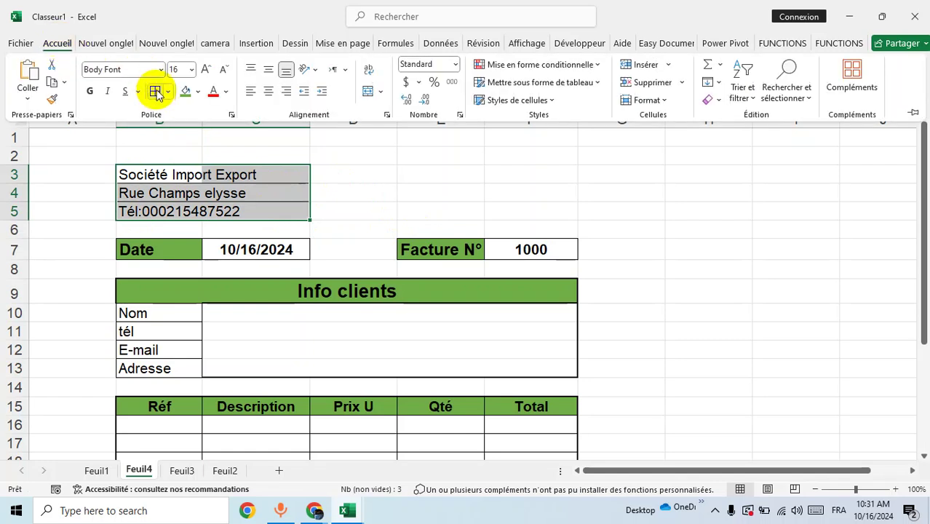
{"action": "left_click", "coordinate": [167, 92]}
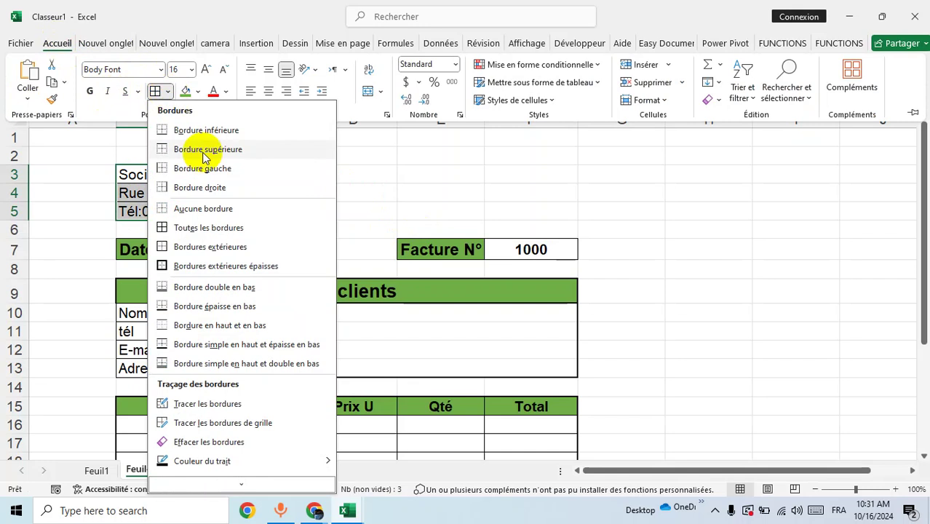
{"action": "left_click", "coordinate": [225, 266]}
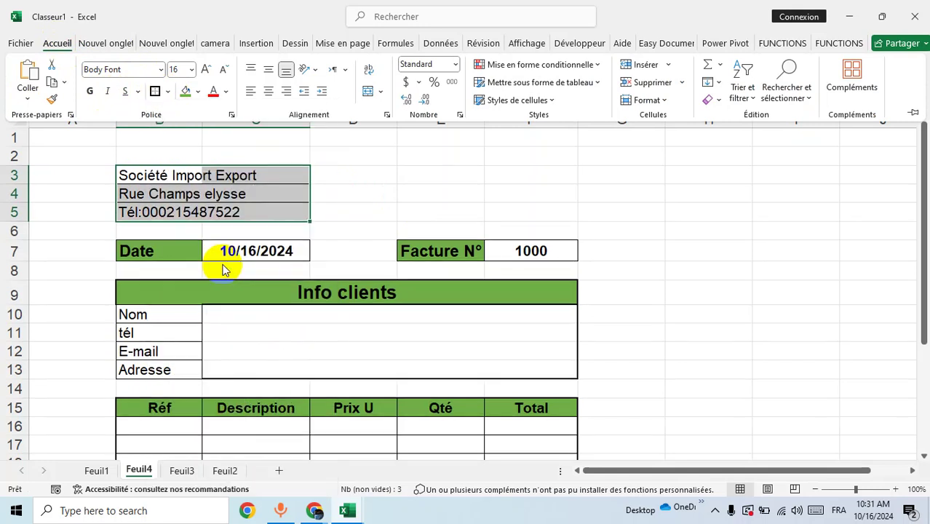
{"action": "left_click", "coordinate": [90, 91]}
{"action": "left_click", "coordinate": [500, 176]}
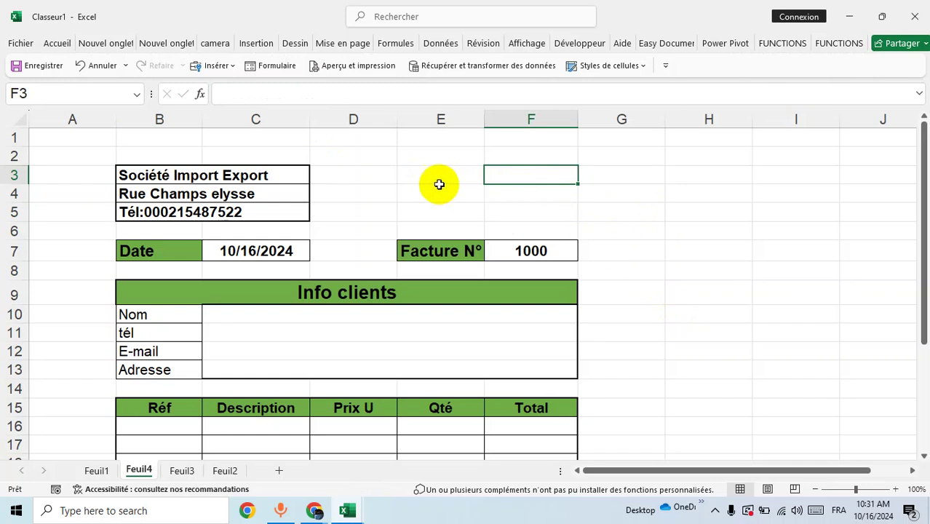
Insert the black bookshelf icon from the Icônes library and place it above Facture N°
{"action": "left_click", "coordinate": [256, 43]}
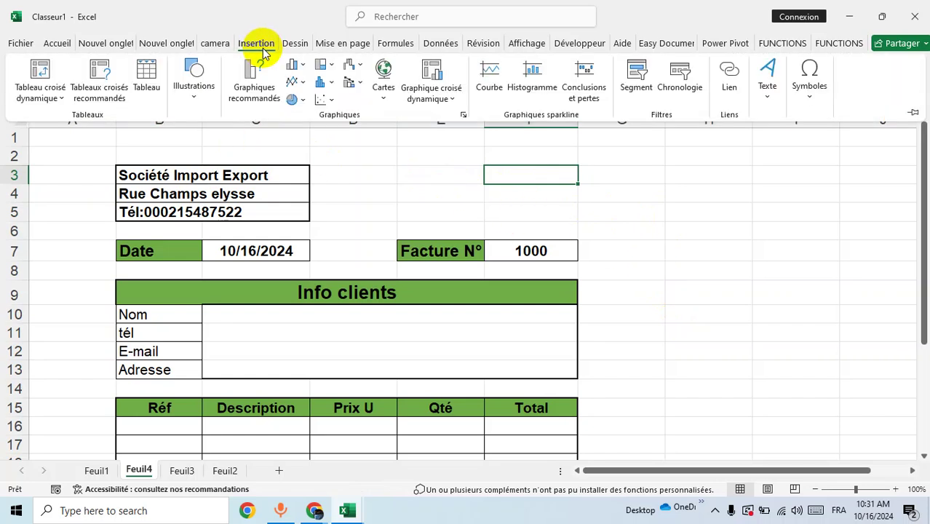
{"action": "left_click", "coordinate": [195, 98]}
{"action": "left_click", "coordinate": [217, 160]}
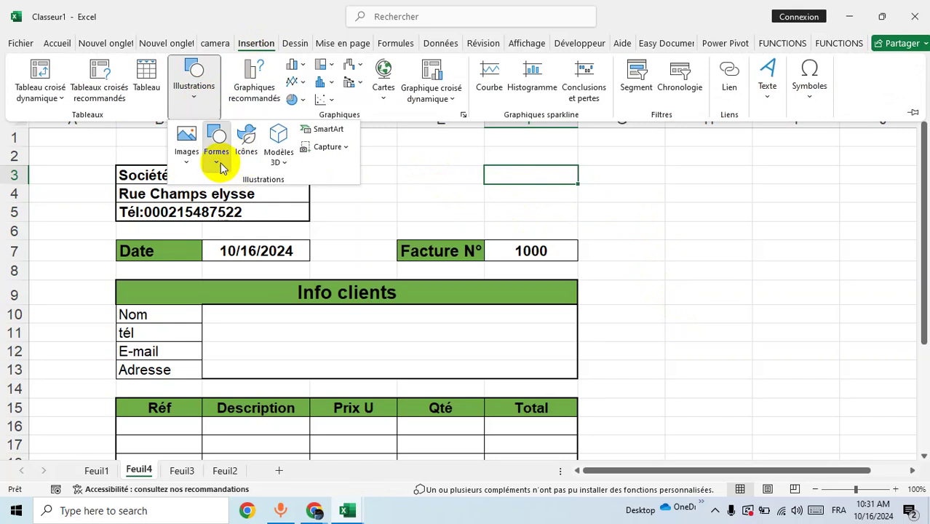
{"action": "left_click", "coordinate": [245, 145]}
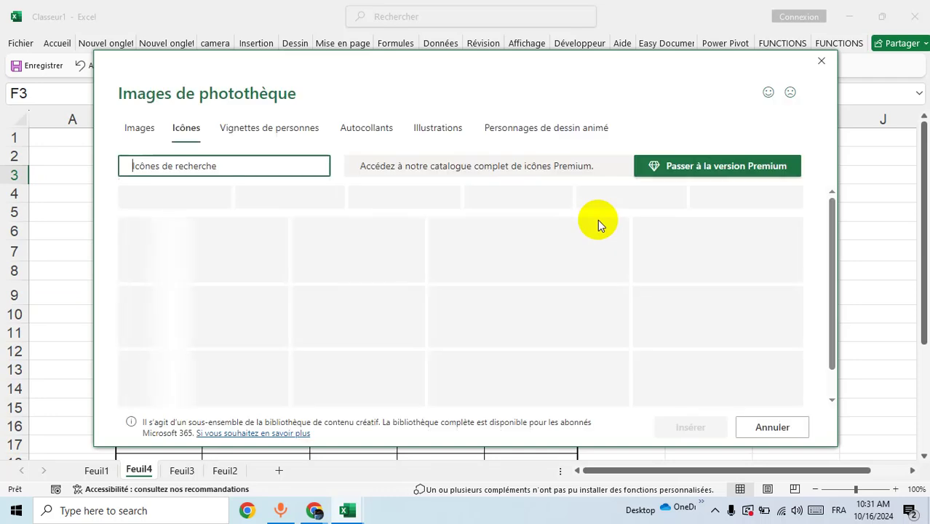
{"action": "left_click", "coordinate": [682, 299]}
{"action": "left_click", "coordinate": [690, 427]}
{"action": "mouse_move", "coordinate": [510, 195]}
{"action": "left_mouse_down"}
{"action": "mouse_move", "coordinate": [471, 198]}
{"action": "mouse_move", "coordinate": [487, 199]}
{"action": "left_mouse_up"}
Enlarge the logo icon above Facture N°
{"action": "mouse_move", "coordinate": [520, 227]}
{"action": "left_mouse_down"}
{"action": "mouse_move", "coordinate": [528, 236]}
{"action": "mouse_move", "coordinate": [492, 199]}
{"action": "left_mouse_up"}
{"action": "left_click", "coordinate": [659, 250]}
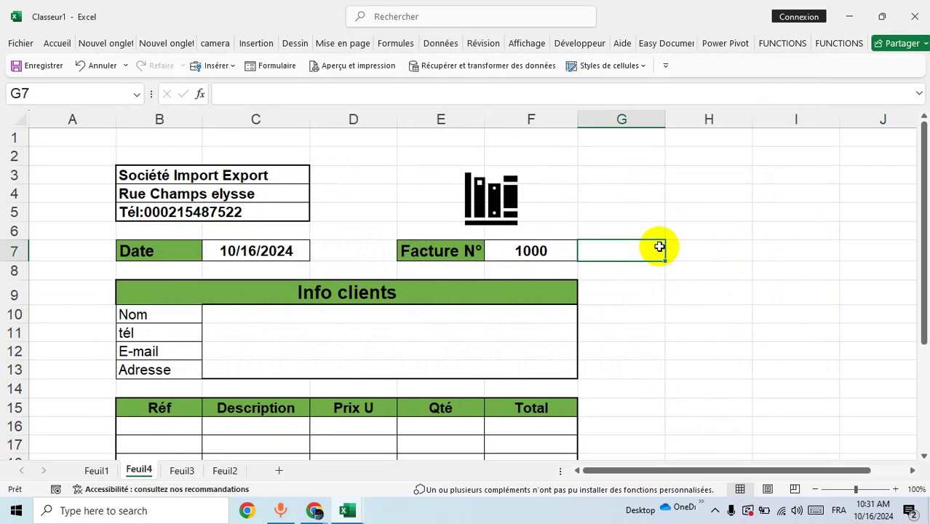
{"action": "scroll", "coordinate": [664, 297], "scroll_direction": "down", "scroll_amount": 4}
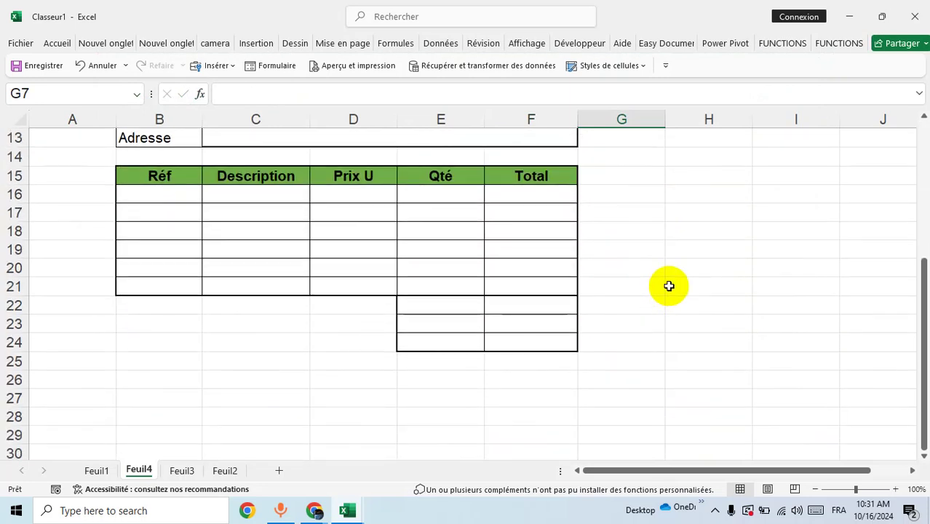
{"action": "scroll", "coordinate": [669, 286], "scroll_direction": "up", "scroll_amount": 3}
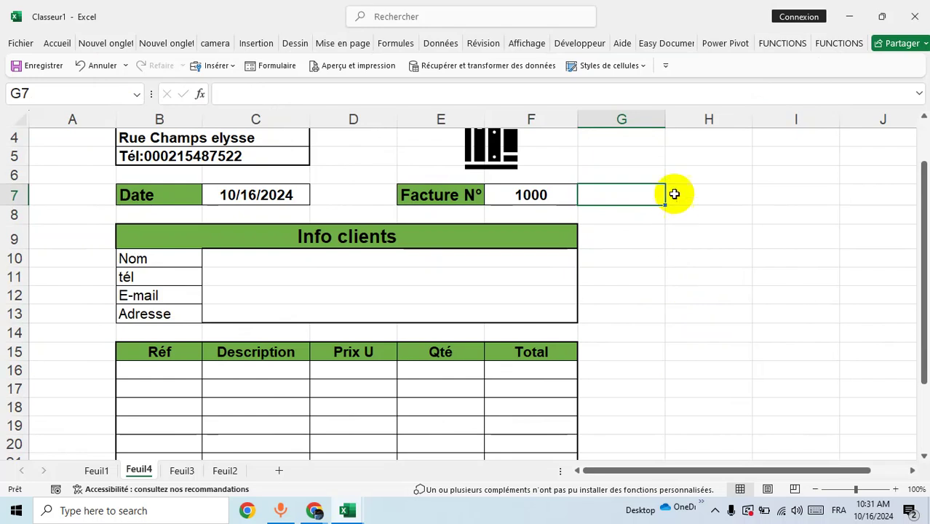
{"action": "scroll", "coordinate": [666, 284], "scroll_direction": "up", "scroll_amount": 1}
Uncheck Quadrillage on the Affichage tab to hide the sheet gridlines
{"action": "left_click", "coordinate": [528, 44]}
{"action": "left_click", "coordinate": [215, 84]}
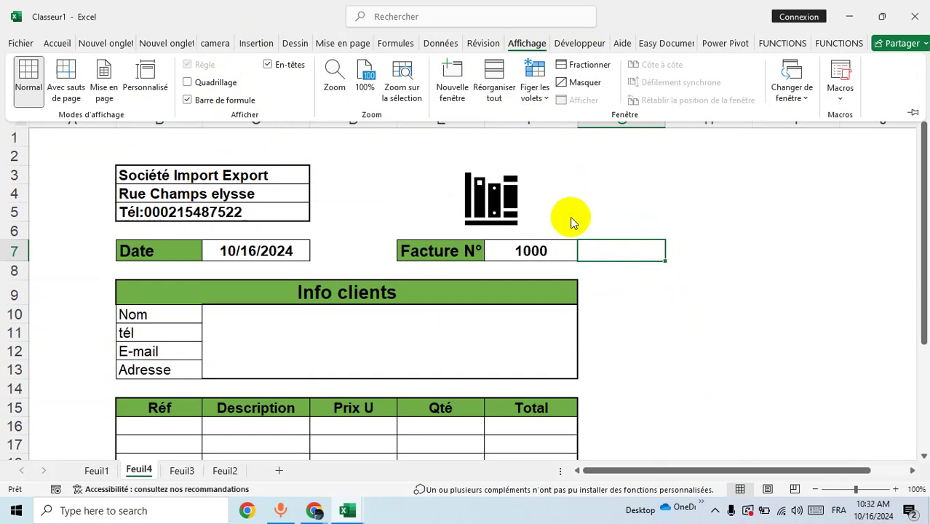
{"action": "key", "text": "Escape"}
{"action": "scroll", "coordinate": [728, 260], "scroll_direction": "down", "scroll_amount": 2}
{"action": "scroll", "coordinate": [728, 259], "scroll_direction": "up", "scroll_amount": 2}
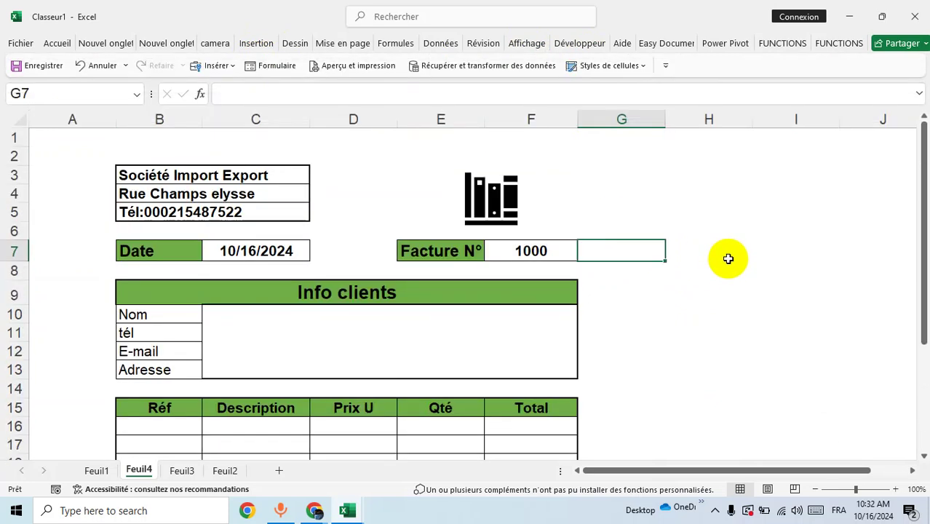
{"action": "left_click", "coordinate": [692, 311]}
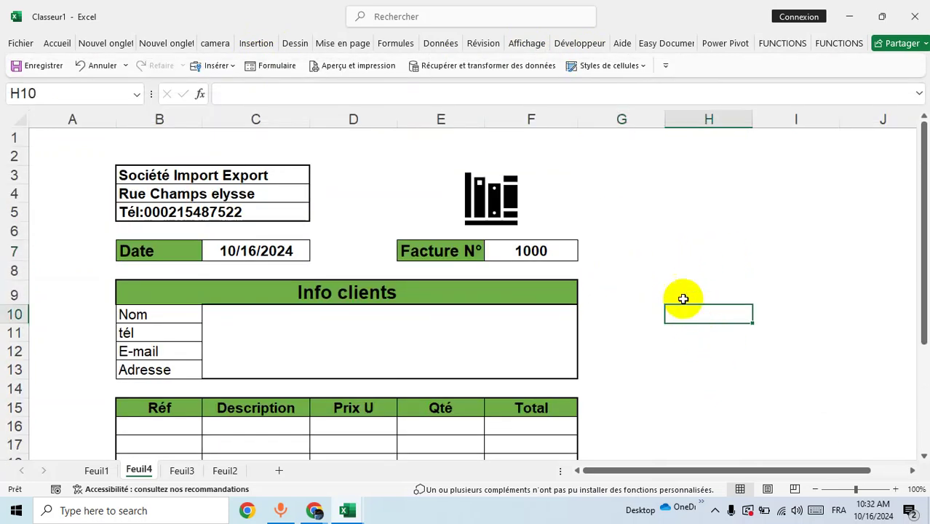
{"action": "scroll", "coordinate": [681, 277], "scroll_direction": "down", "scroll_amount": 1}
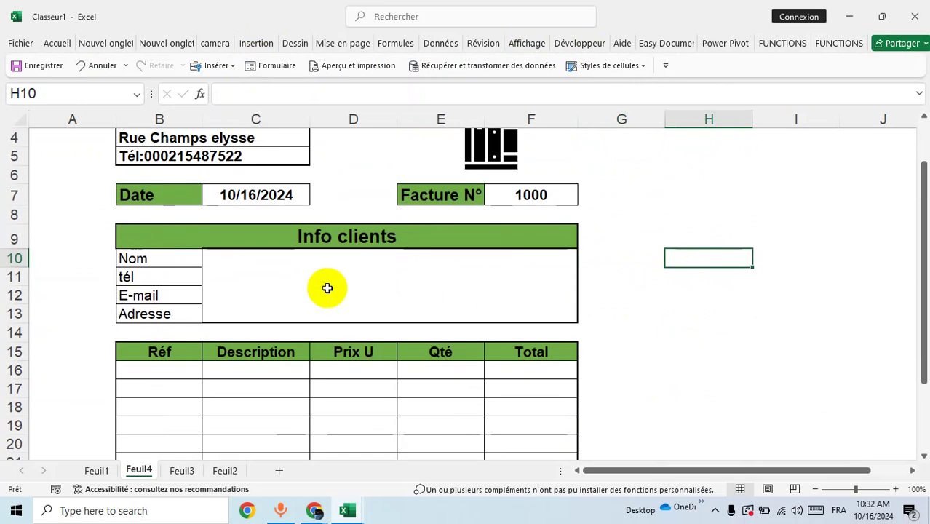
Select the merged client name cell C10
{"action": "left_click", "coordinate": [251, 264]}
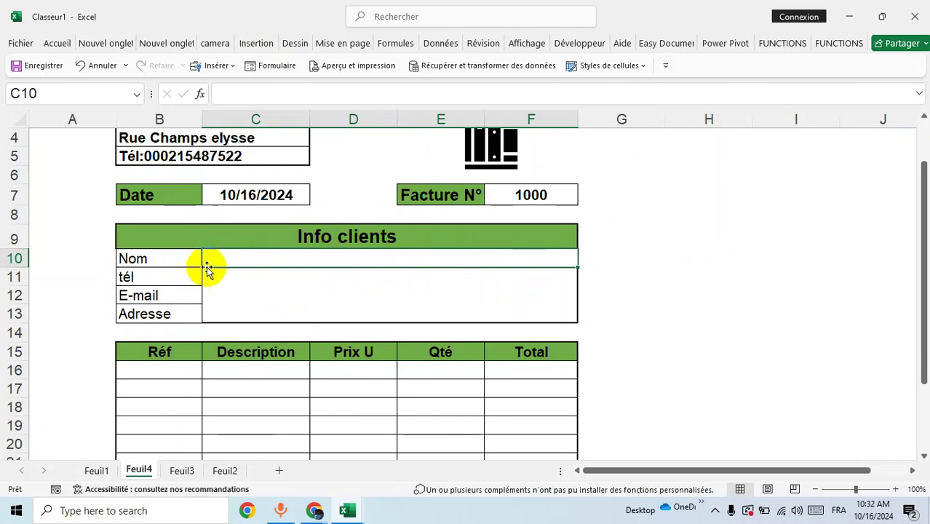
{"action": "left_click", "coordinate": [638, 255]}
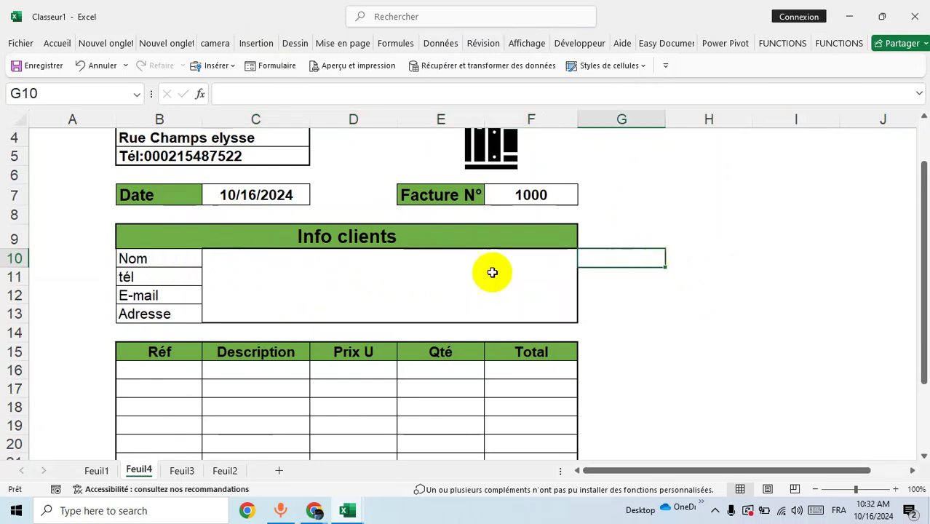
{"action": "left_click", "coordinate": [339, 261]}
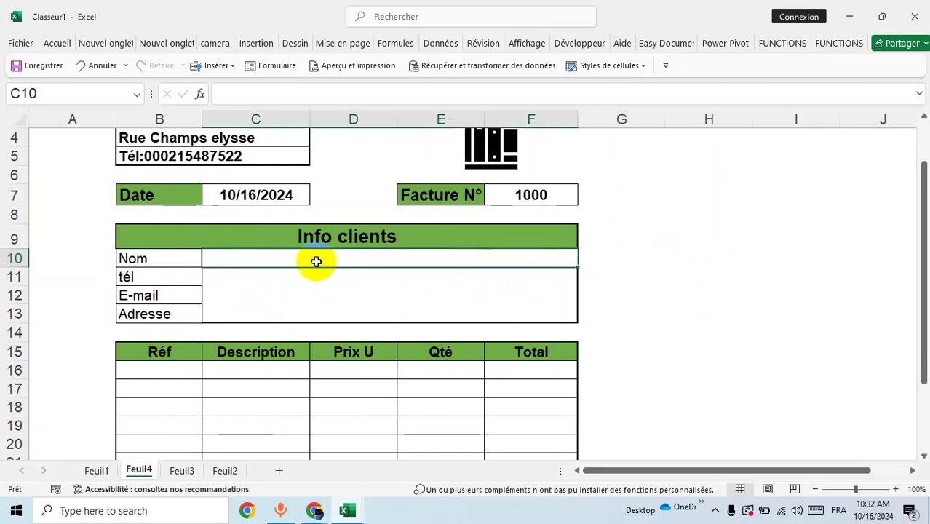
{"action": "left_click", "coordinate": [440, 43]}
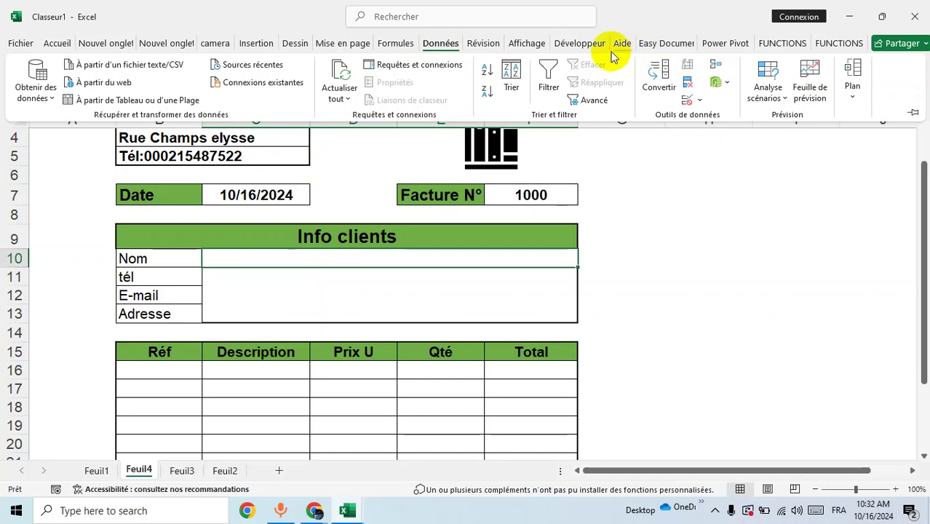
{"action": "left_click", "coordinate": [182, 470]}
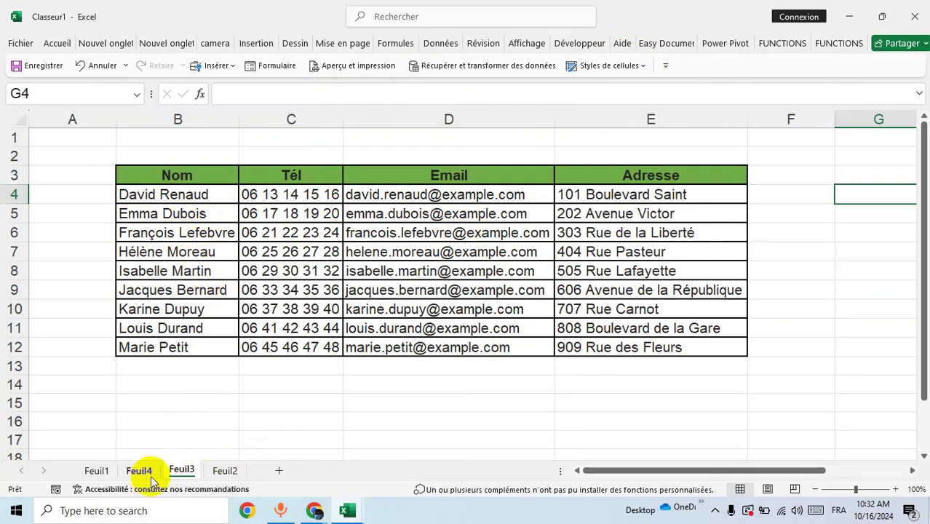
{"action": "left_click", "coordinate": [221, 470]}
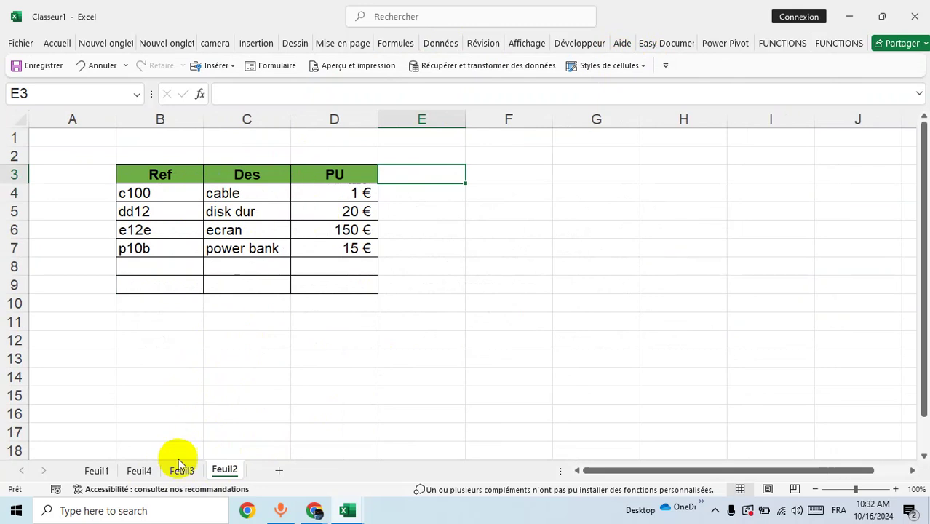
{"action": "left_click", "coordinate": [179, 476]}
{"action": "left_click", "coordinate": [224, 470]}
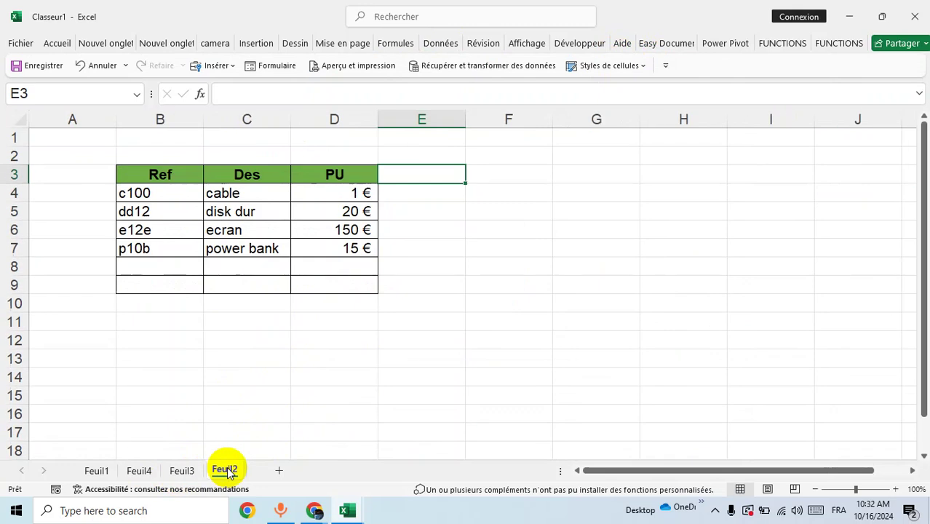
{"action": "left_click", "coordinate": [142, 471]}
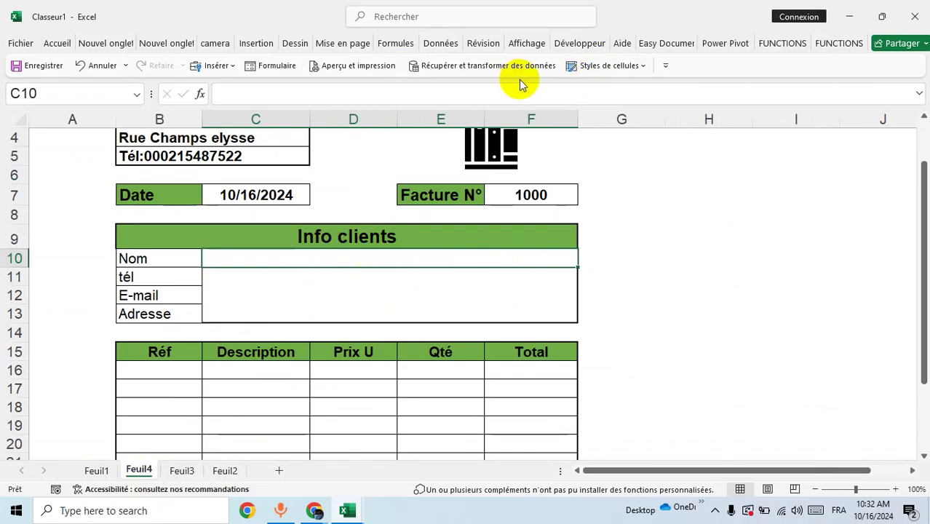
{"action": "left_click", "coordinate": [440, 43]}
{"action": "left_click", "coordinate": [699, 99]}
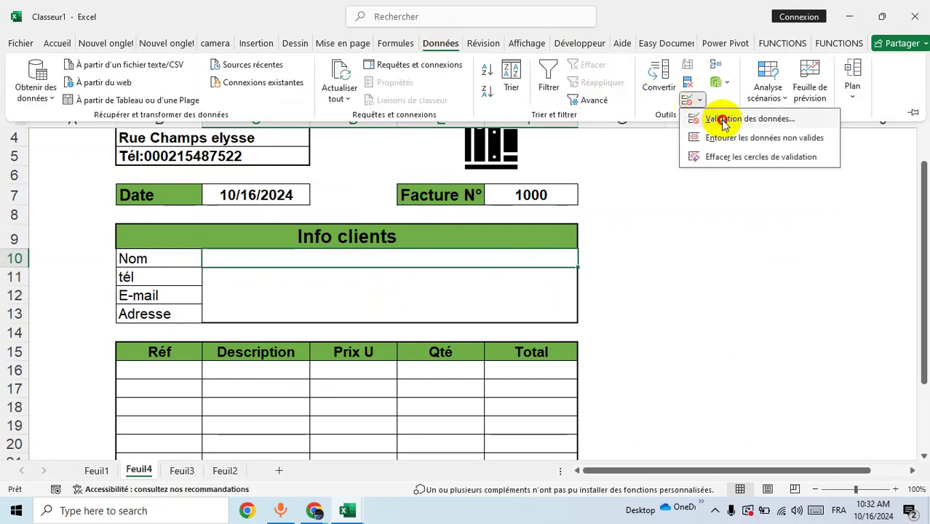
{"action": "left_click", "coordinate": [720, 120]}
{"action": "left_click", "coordinate": [270, 94]}
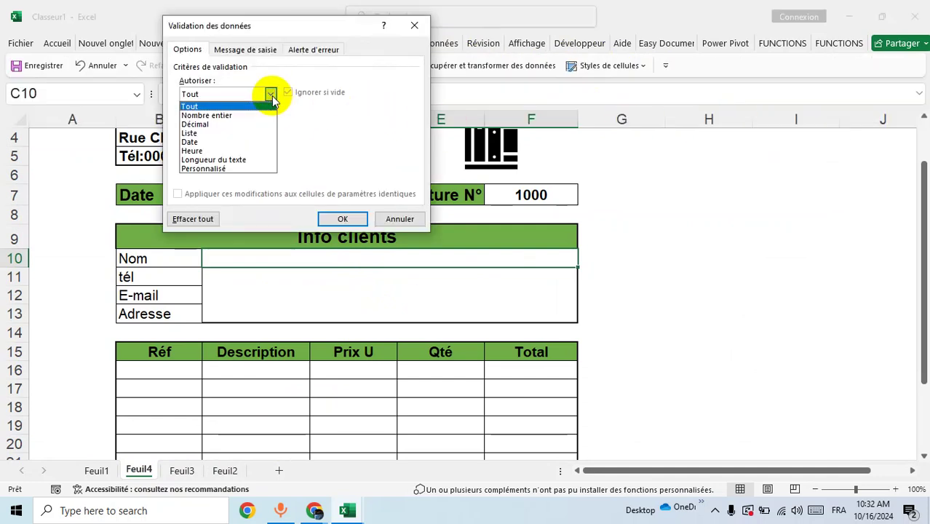
{"action": "left_click", "coordinate": [211, 133]}
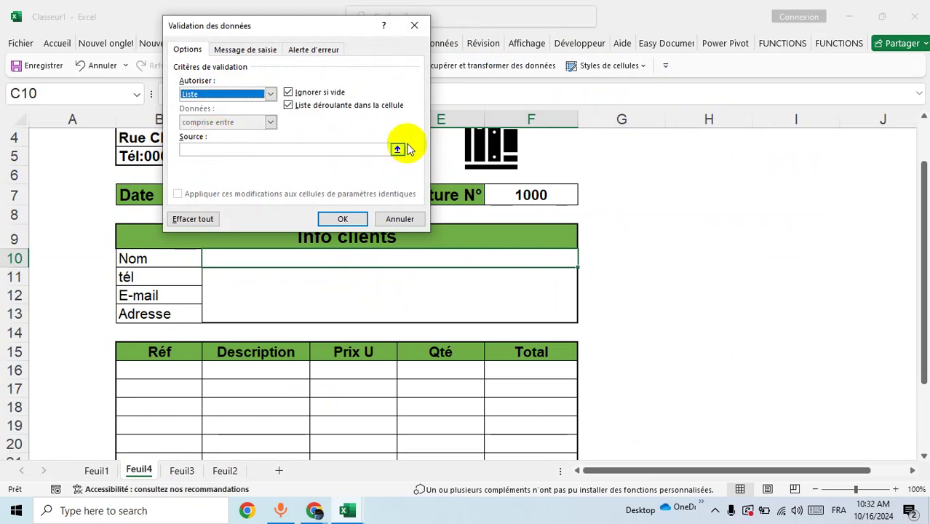
{"action": "left_click", "coordinate": [396, 150]}
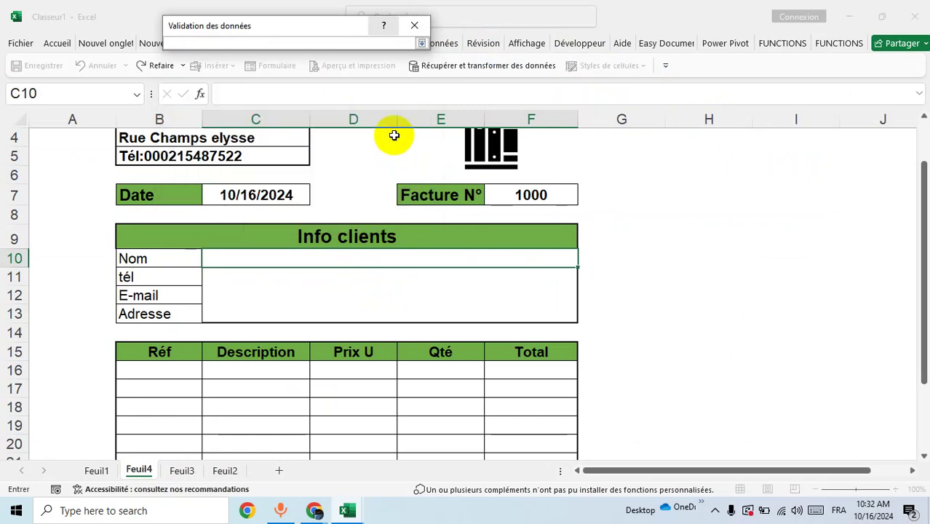
{"action": "left_click", "coordinate": [228, 470]}
{"action": "left_click", "coordinate": [183, 469]}
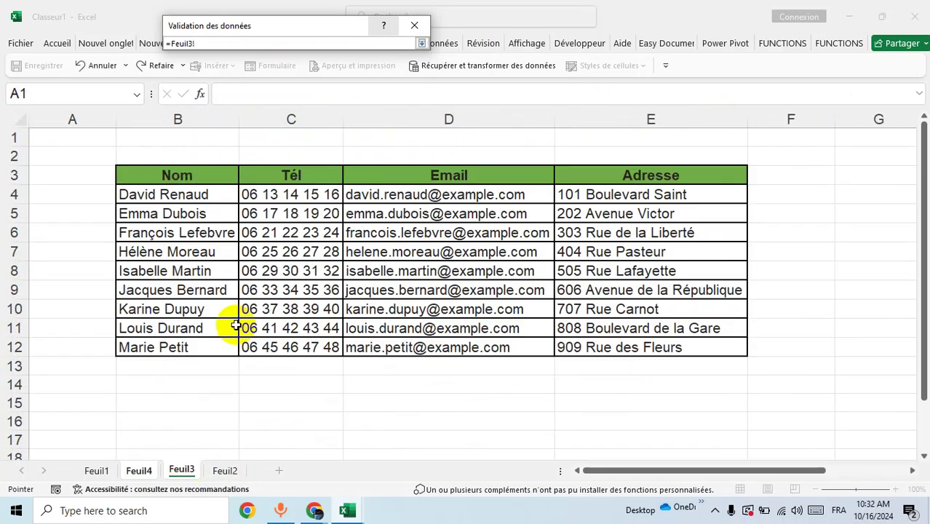
{"action": "left_click_drag", "start_coordinate": [146, 176], "coordinate": [630, 348]}
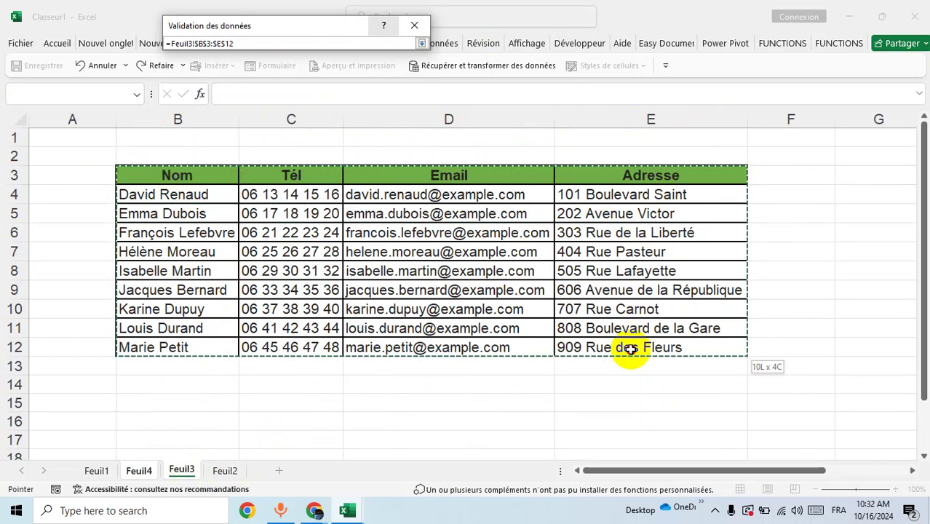
{"action": "left_click_drag", "start_coordinate": [630, 348], "coordinate": [630, 309]}
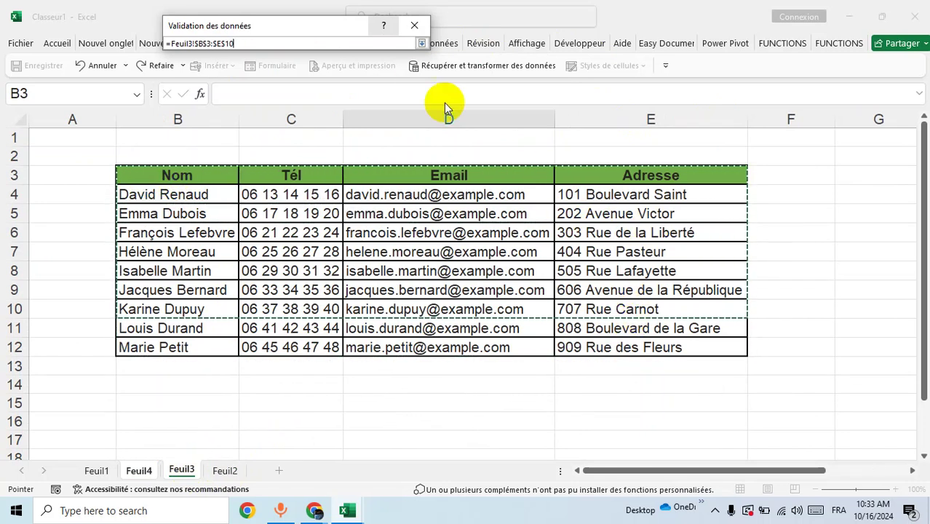
{"action": "left_click", "coordinate": [419, 45]}
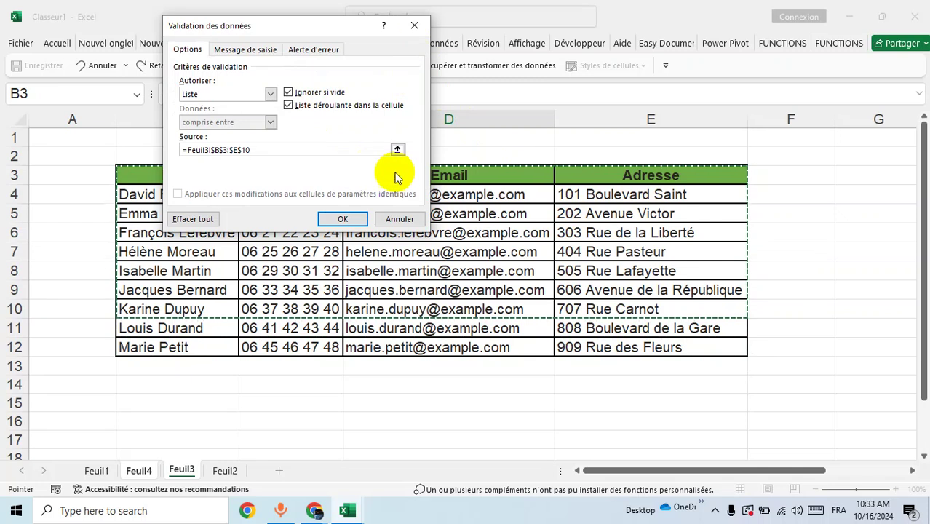
{"action": "left_click", "coordinate": [397, 219]}
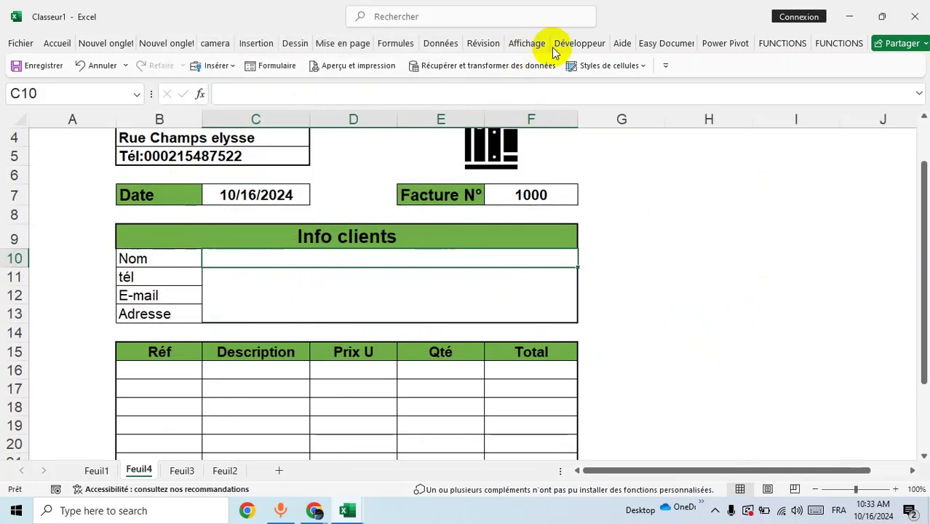
Add list data validation to C10 with source =Feuil3!$B$4:$B$12
{"action": "left_click", "coordinate": [440, 44]}
{"action": "left_click", "coordinate": [700, 100]}
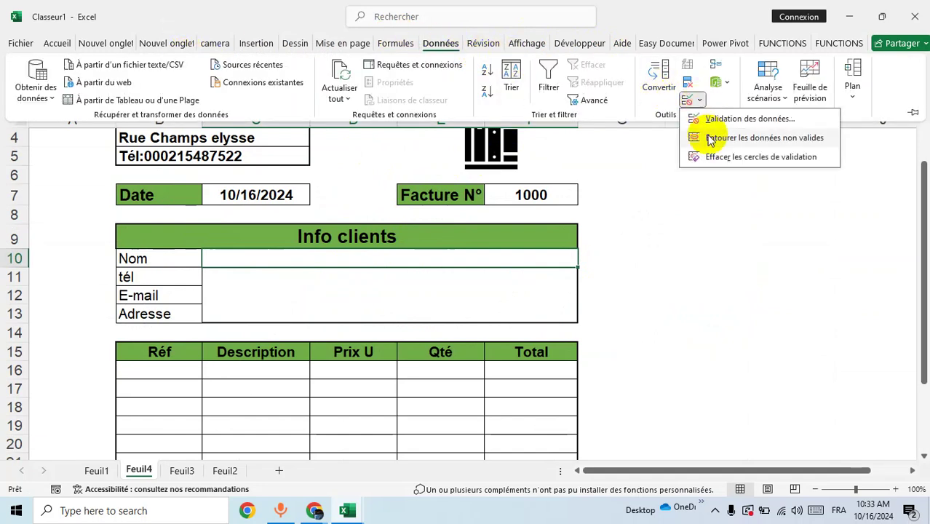
{"action": "left_click", "coordinate": [705, 118]}
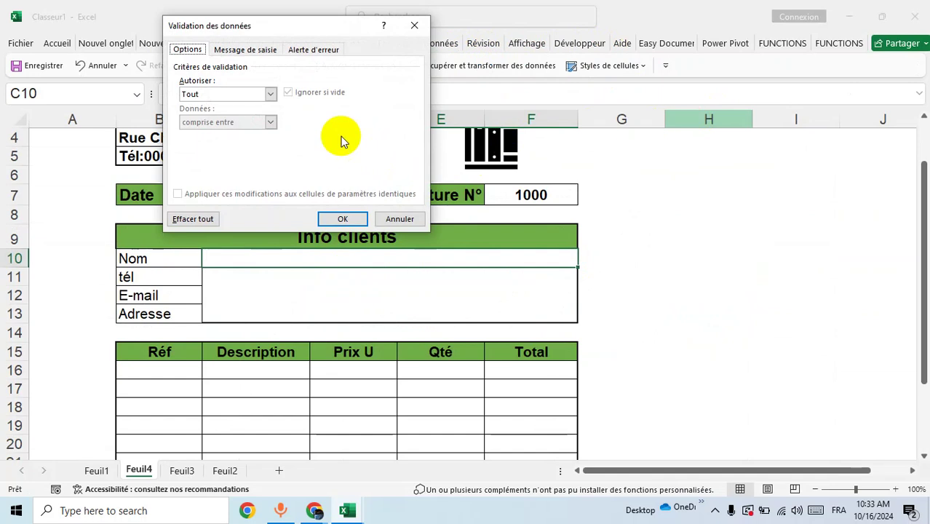
{"action": "left_click", "coordinate": [266, 99]}
{"action": "left_click", "coordinate": [226, 133]}
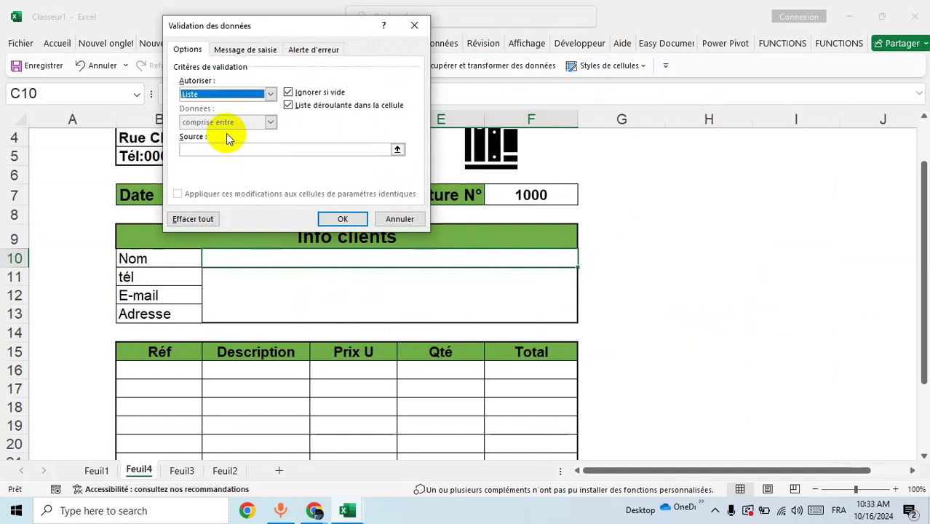
{"action": "left_click", "coordinate": [396, 149]}
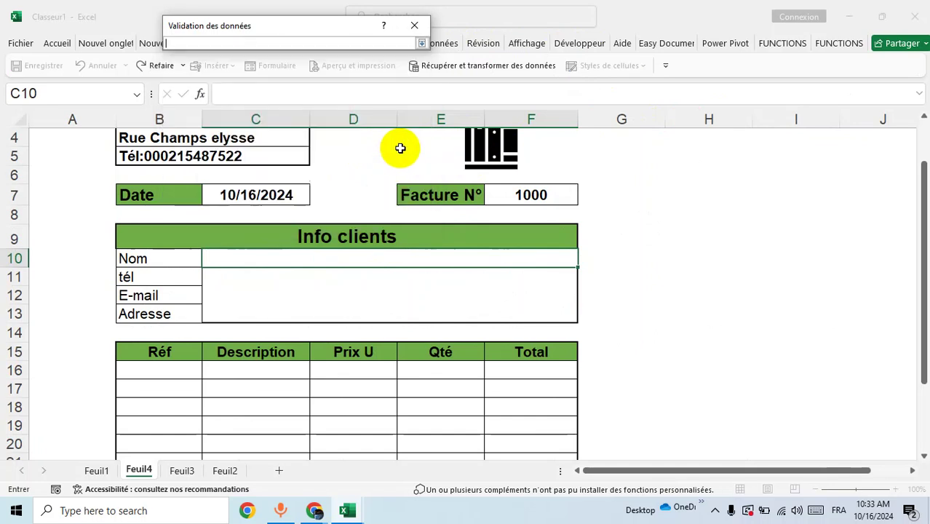
{"action": "left_click", "coordinate": [183, 471]}
{"action": "left_click_drag", "start_coordinate": [195, 194], "coordinate": [186, 344]}
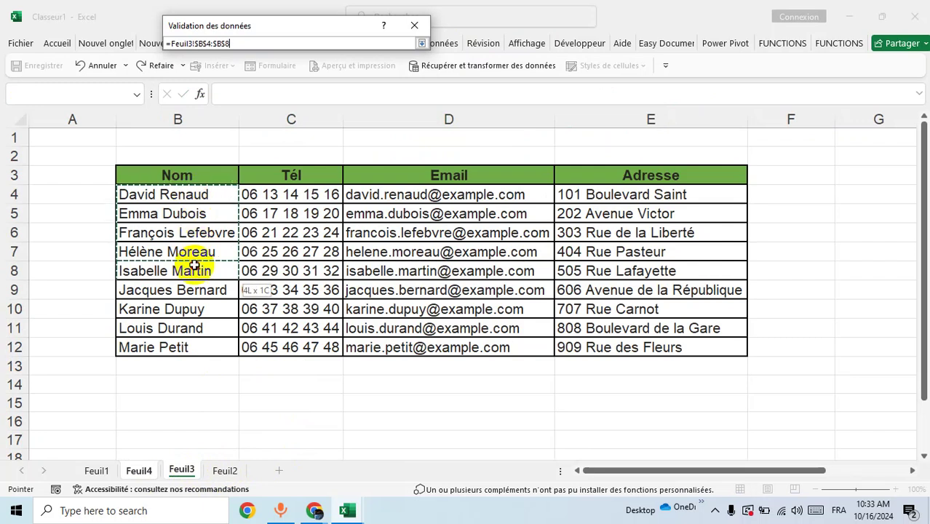
{"action": "left_click", "coordinate": [422, 43]}
{"action": "left_click", "coordinate": [363, 220]}
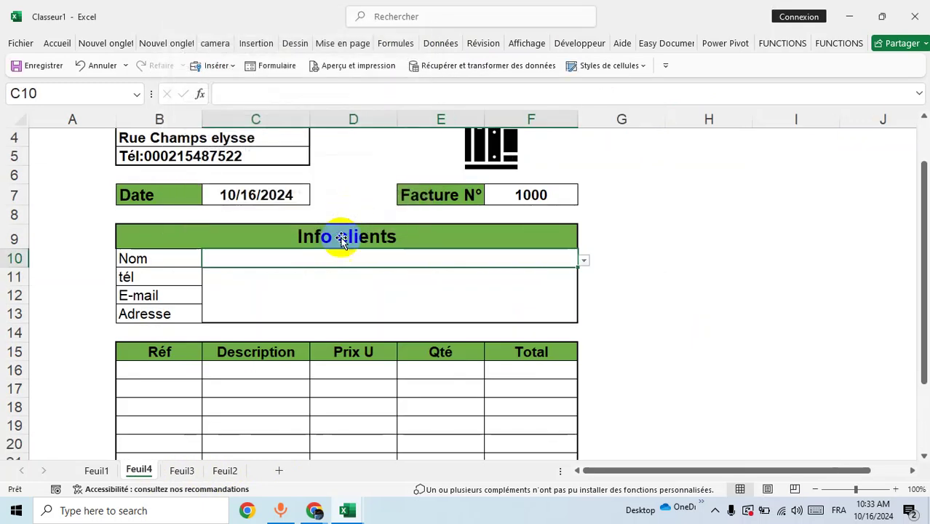
Choose a client name from the C10 drop-down
{"action": "left_click", "coordinate": [583, 261]}
{"action": "left_click", "coordinate": [533, 282]}
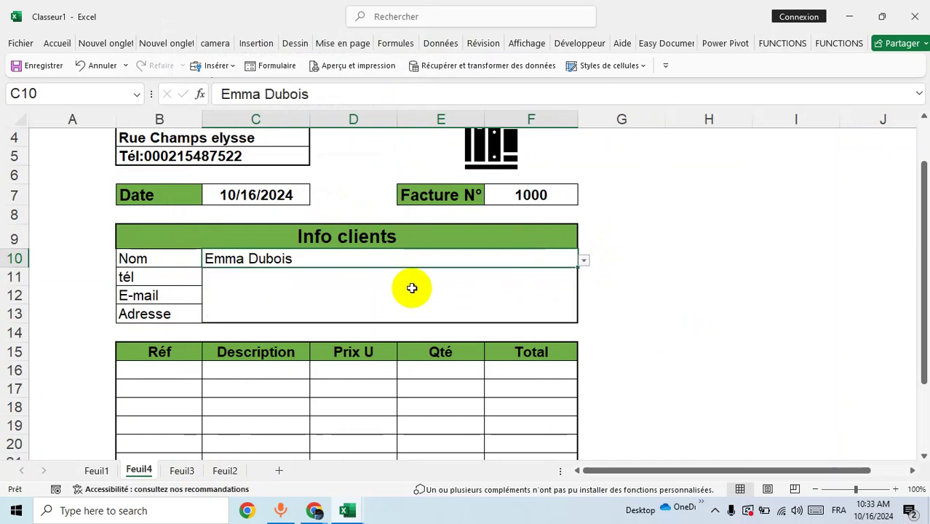
{"action": "left_click", "coordinate": [583, 262]}
{"action": "left_click", "coordinate": [504, 307]}
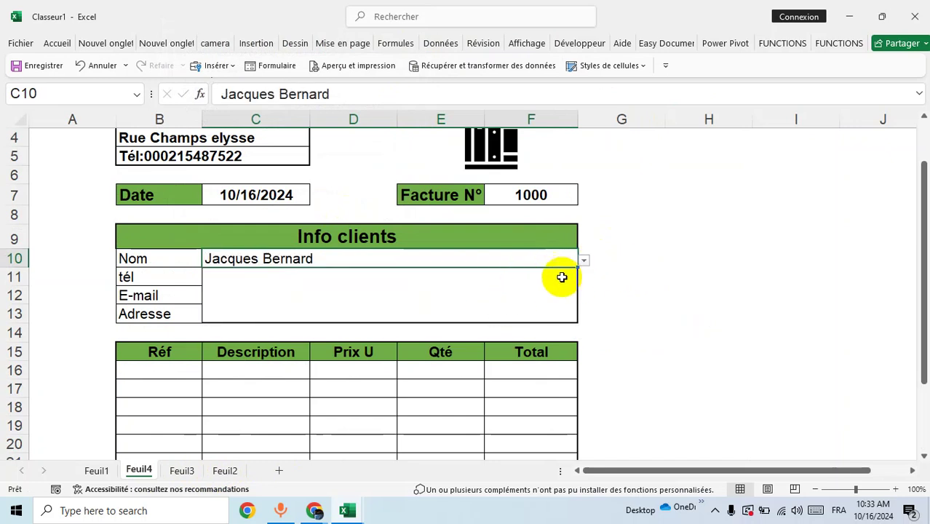
{"action": "left_click", "coordinate": [720, 218]}
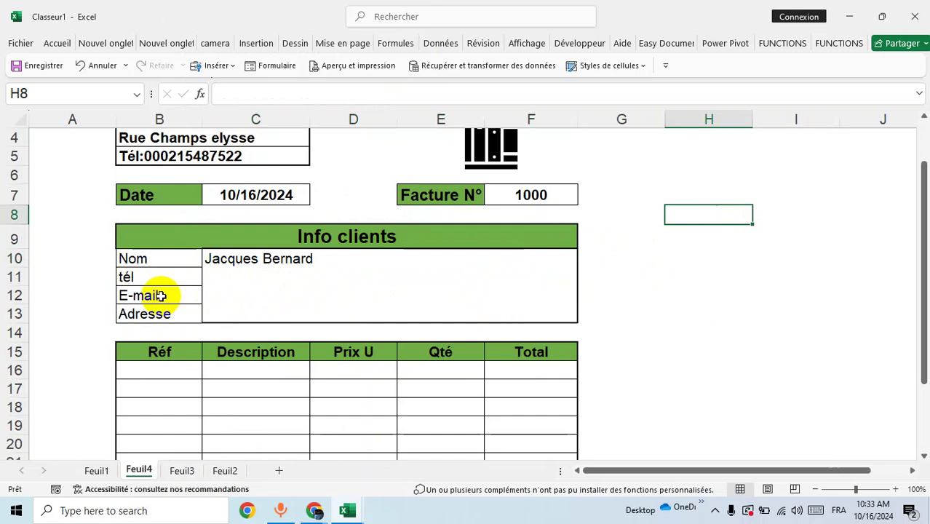
Enter =RECHERCHEV(C10,Feuil3!B3:E12,2,0) in the tél cell C11
{"action": "left_click", "coordinate": [246, 282]}
{"action": "left_click", "coordinate": [245, 300]}
{"action": "left_click", "coordinate": [239, 276]}
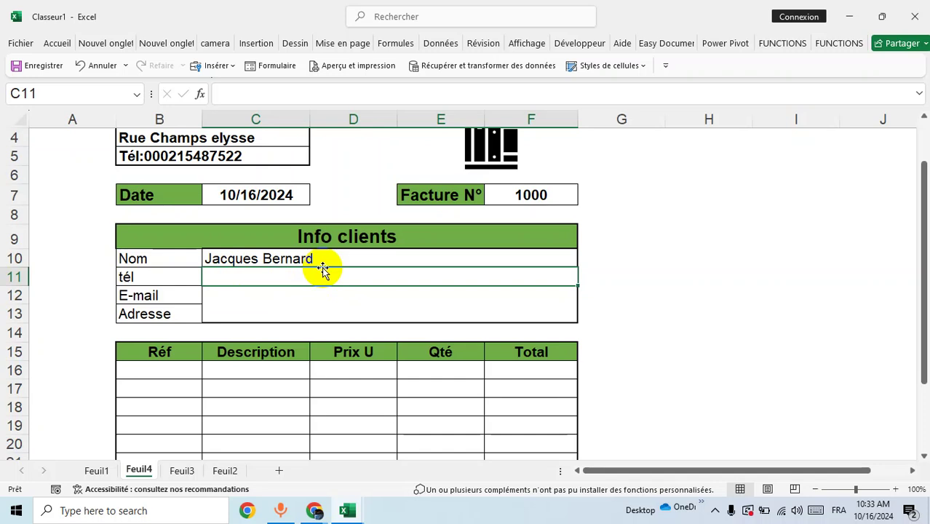
{"action": "type", "text": "="}
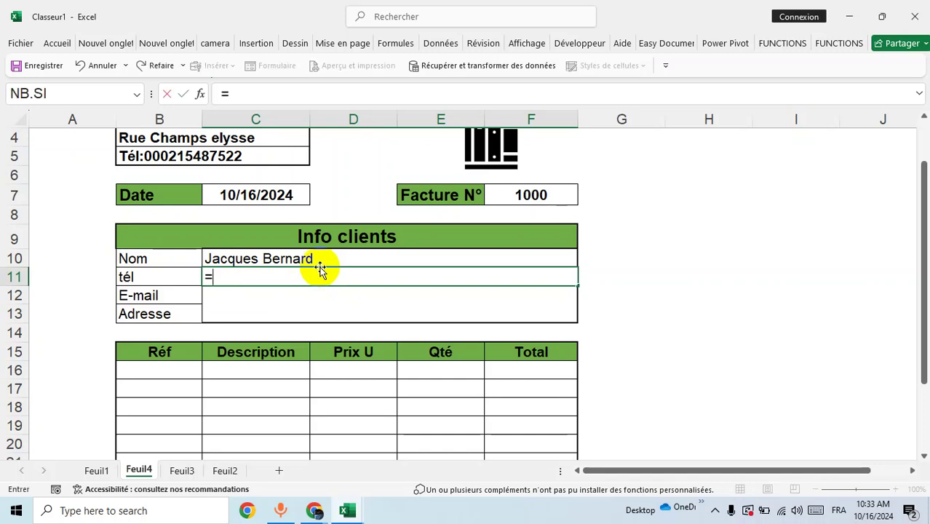
{"action": "type", "text": "re"}
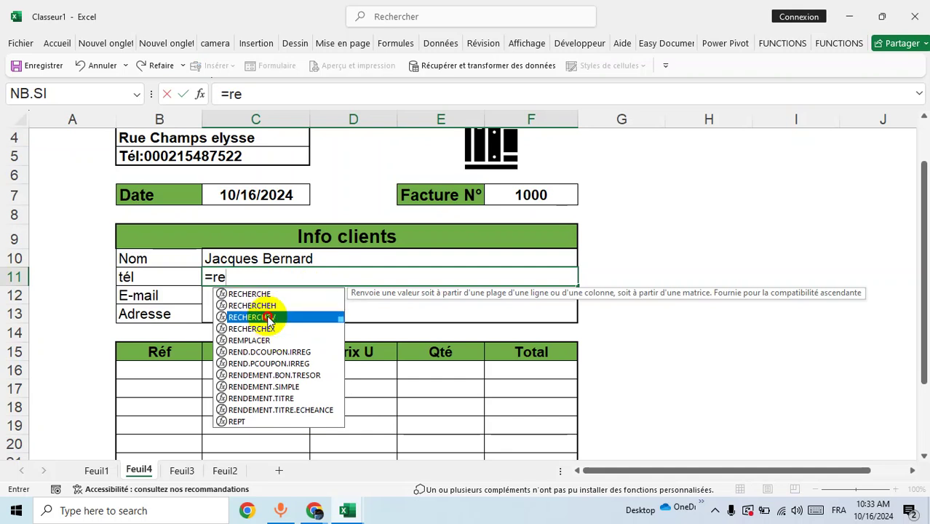
{"action": "double_click", "coordinate": [267, 317]}
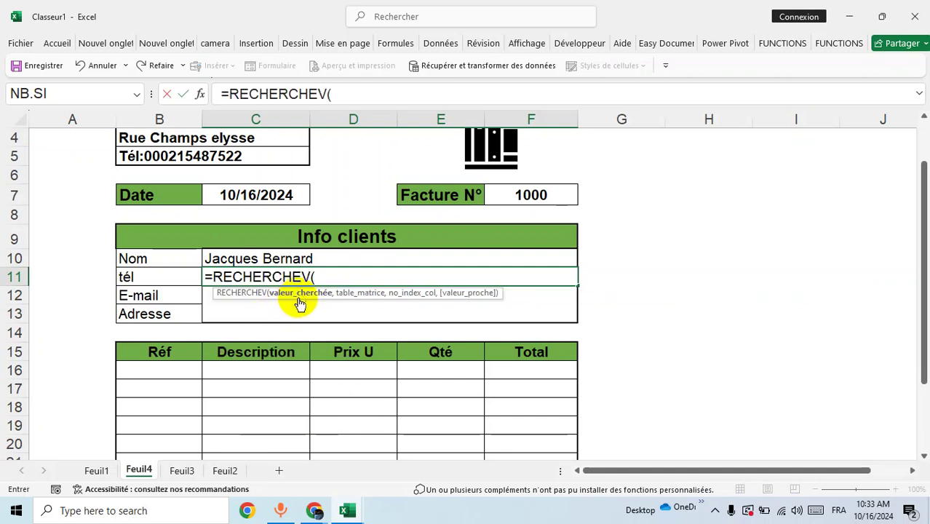
{"action": "left_click", "coordinate": [223, 258]}
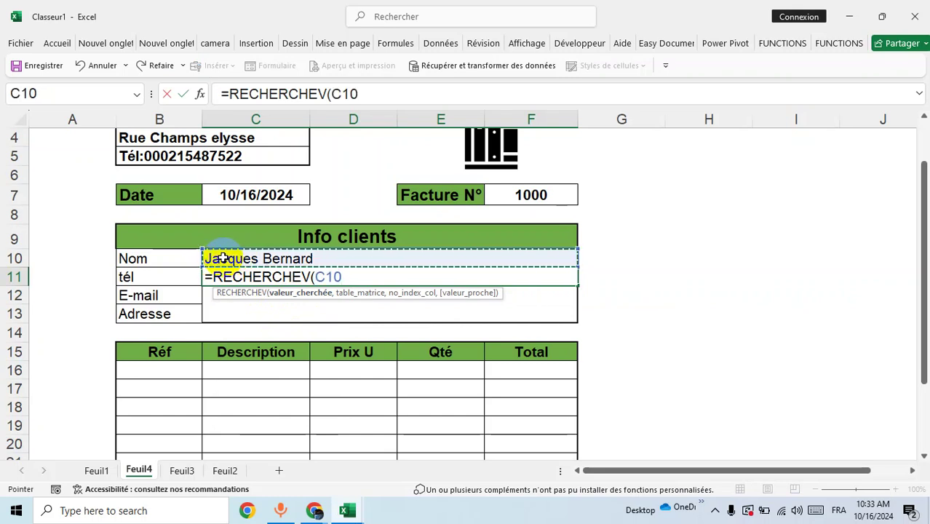
{"action": "type", "text": ","}
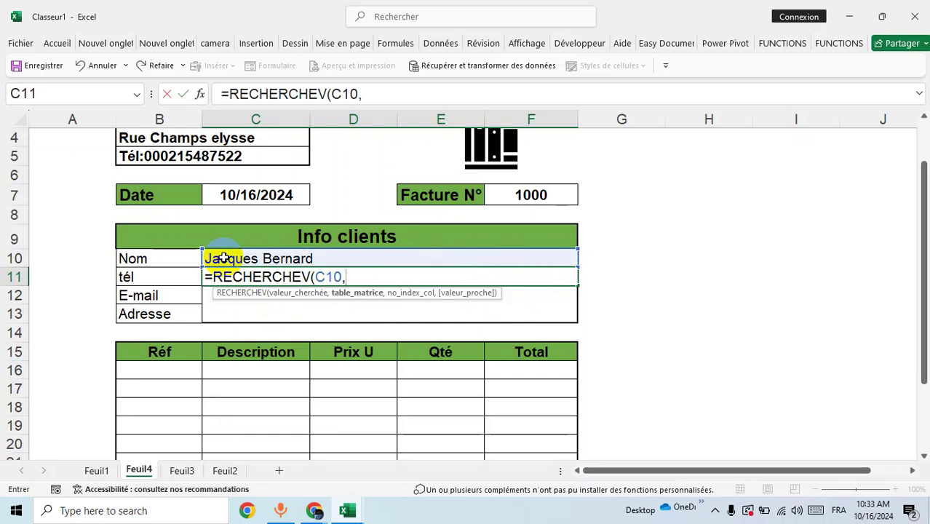
{"action": "left_click", "coordinate": [182, 470]}
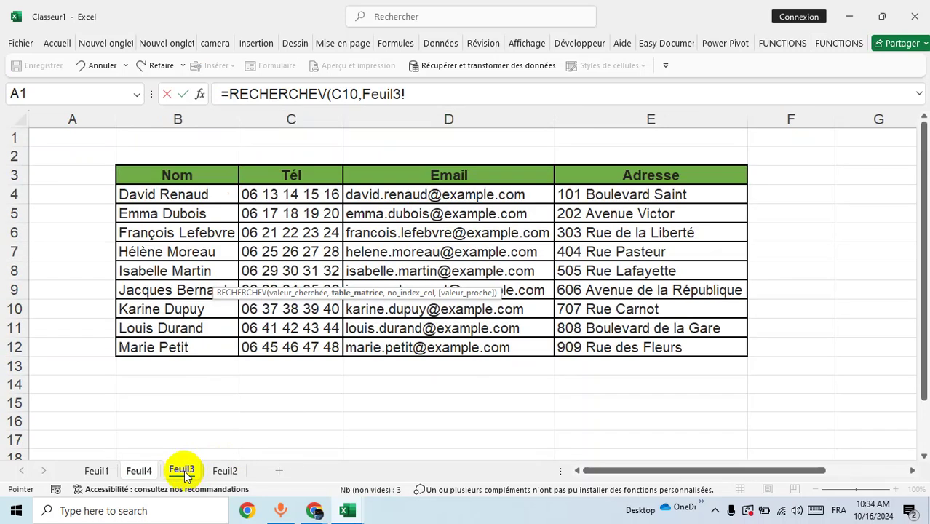
{"action": "left_click_drag", "start_coordinate": [146, 182], "coordinate": [599, 345]}
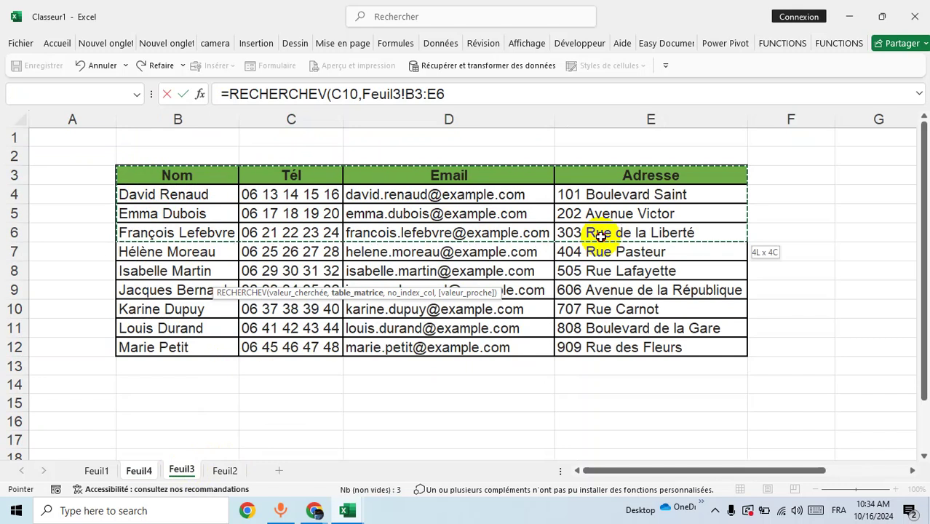
{"action": "left_click", "coordinate": [510, 88]}
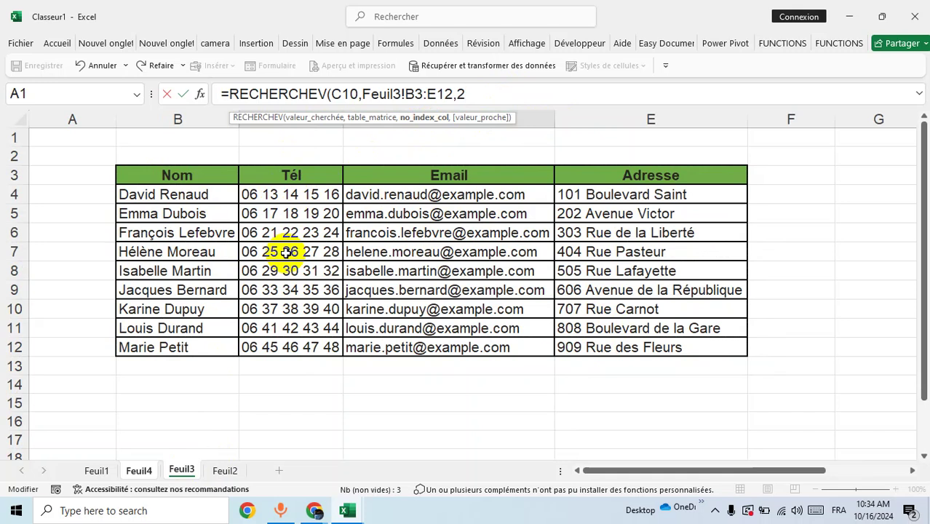
{"action": "type", "text": ",0"}
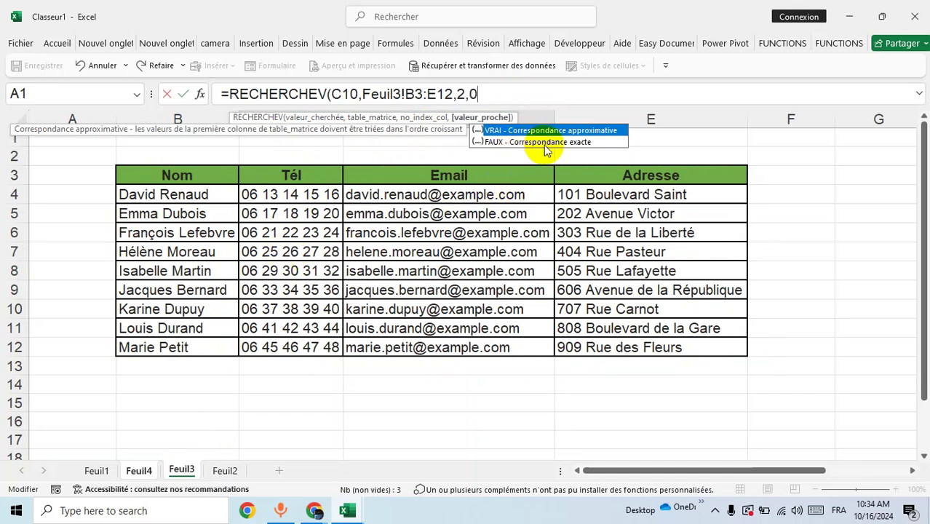
{"action": "type", "text": ")"}
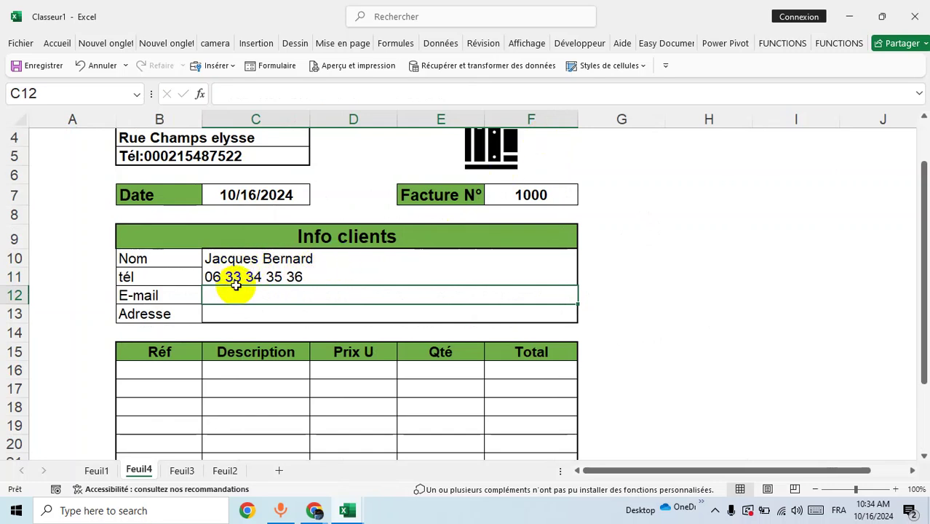
Copy the C11 lookup formula text from the formula bar
{"action": "left_click", "coordinate": [278, 275]}
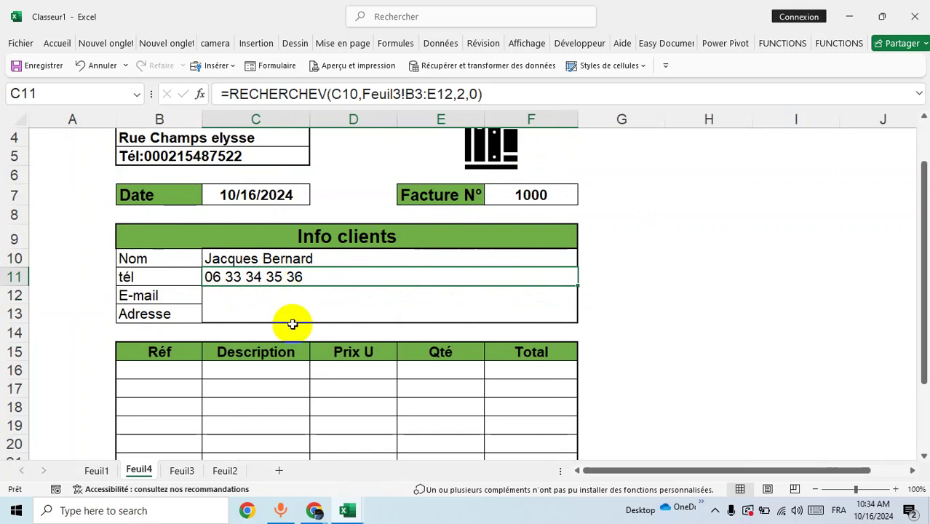
{"action": "left_click_drag", "start_coordinate": [491, 94], "coordinate": [220, 94]}
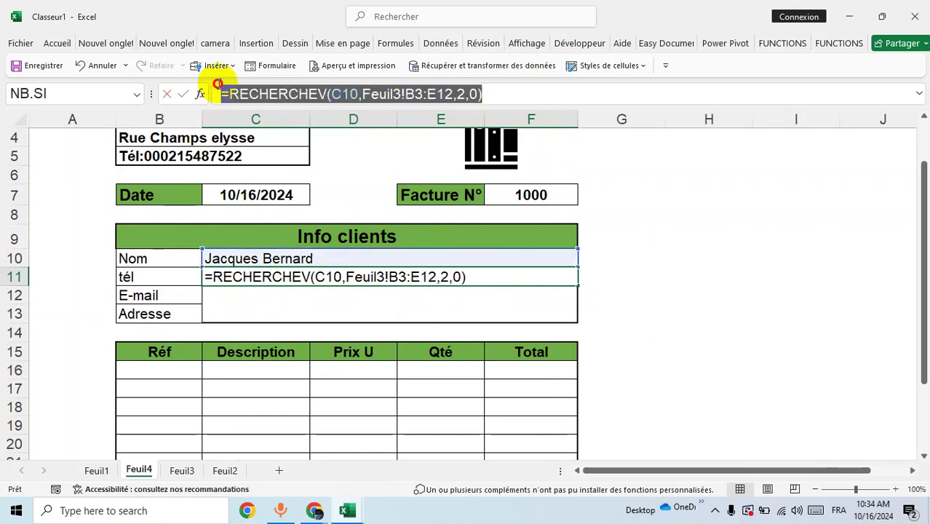
{"action": "right_click", "coordinate": [264, 97]}
{"action": "left_click", "coordinate": [295, 129]}
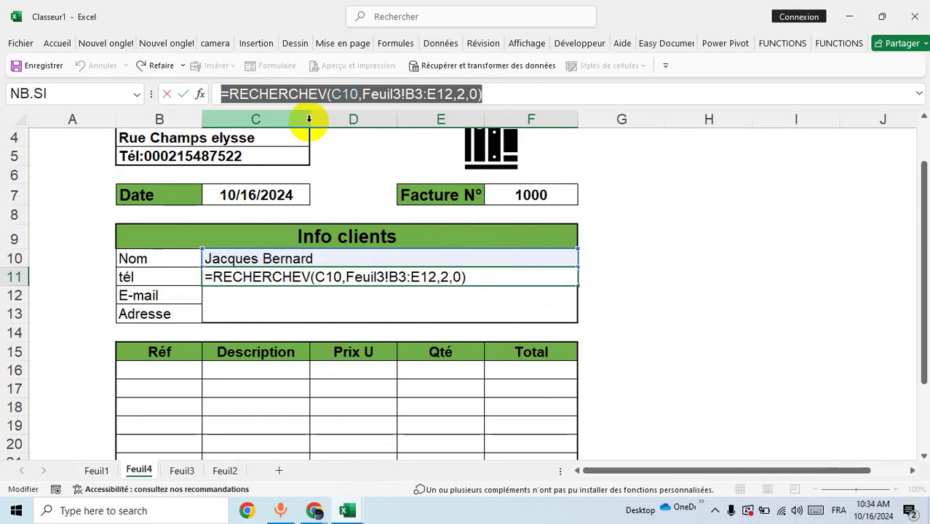
{"action": "key", "text": "Escape"}
Paste the lookup into C12 with column index 3 to return the client's e-mail
{"action": "left_click", "coordinate": [265, 295]}
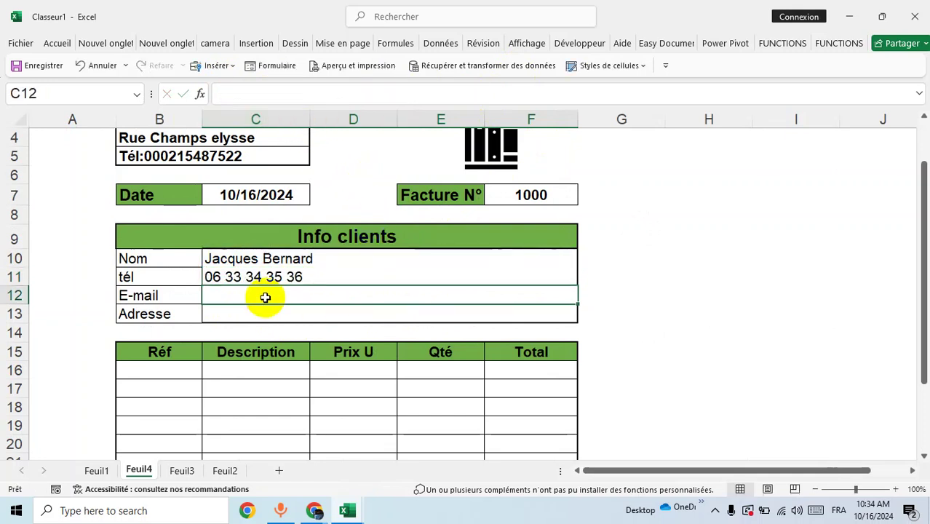
{"action": "left_click", "coordinate": [281, 95]}
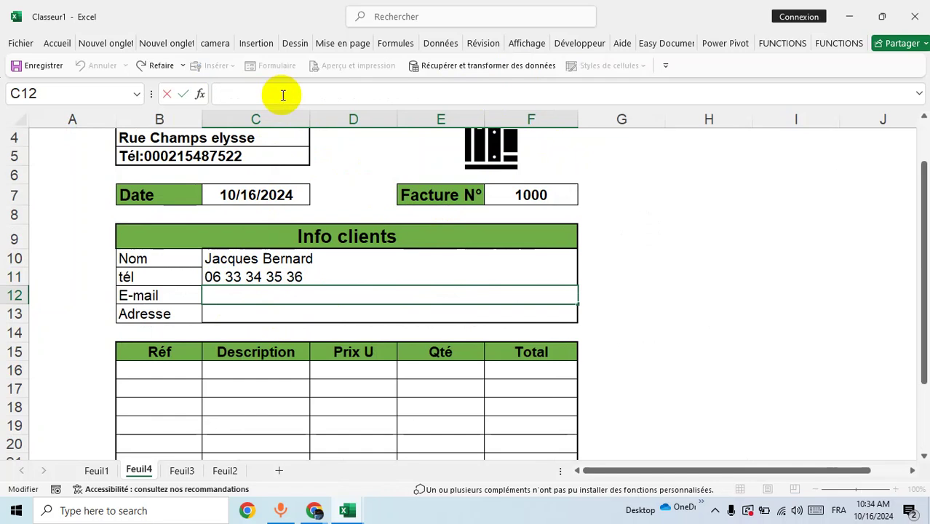
{"action": "key", "text": "ctrl+v"}
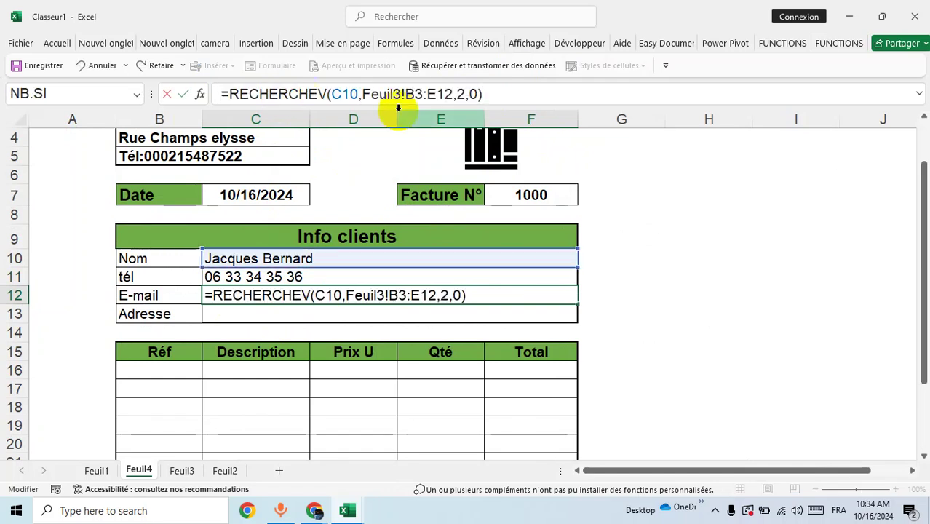
{"action": "left_click", "coordinate": [465, 94]}
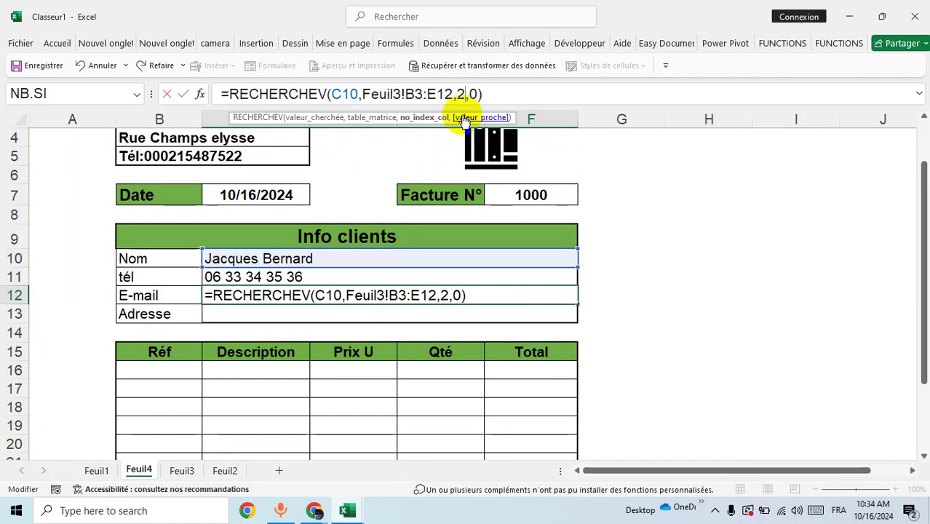
{"action": "type", "text": "3"}
{"action": "left_click", "coordinate": [494, 91]}
{"action": "key", "text": "Return"}
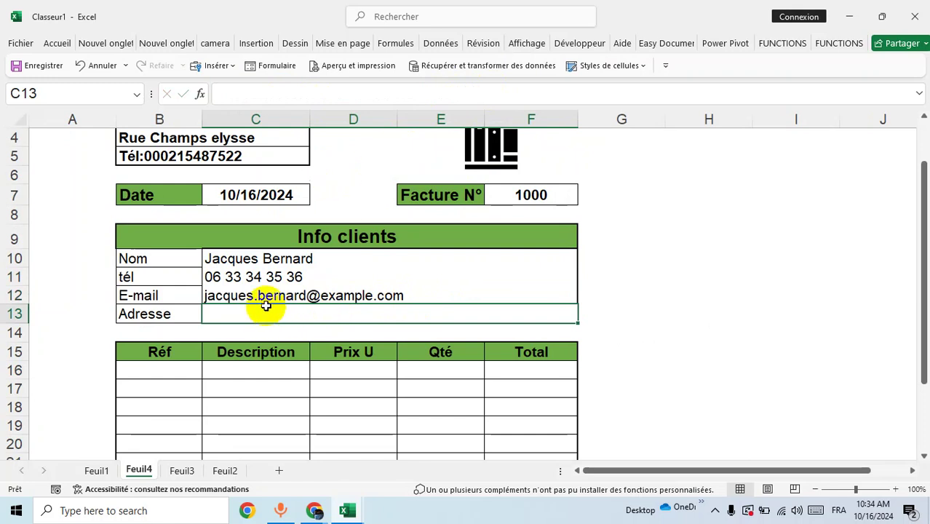
Paste the lookup into C13 with column index 4 to return the client's address
{"action": "left_click", "coordinate": [322, 95]}
{"action": "key", "text": "ctrl+v"}
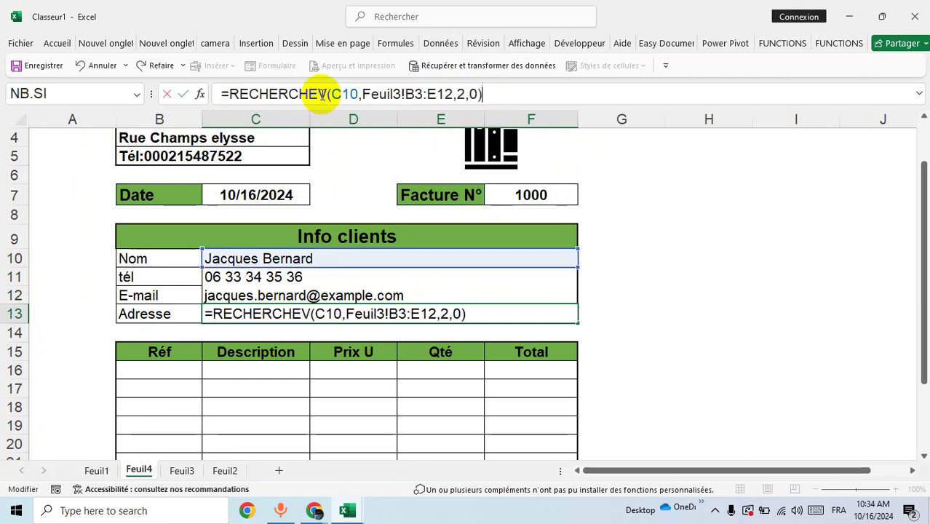
{"action": "left_click", "coordinate": [464, 94]}
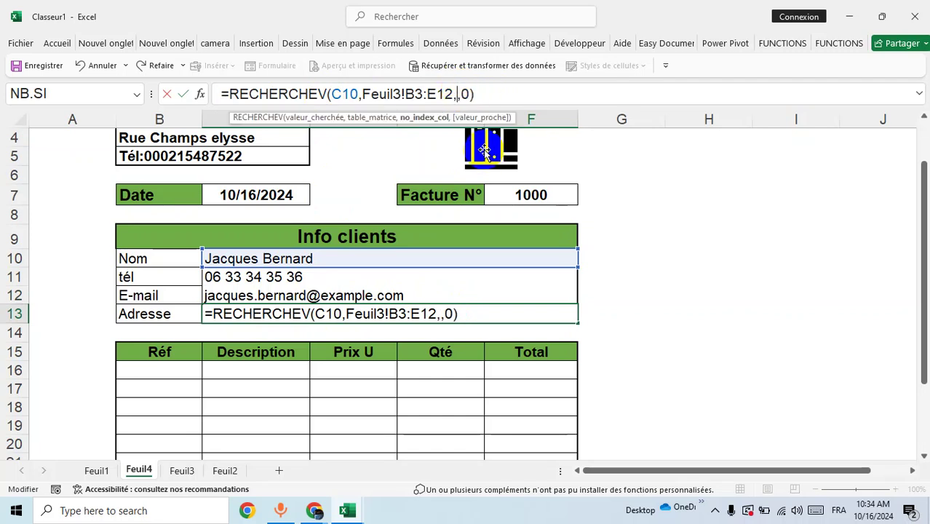
{"action": "type", "text": "4"}
{"action": "left_click", "coordinate": [518, 94]}
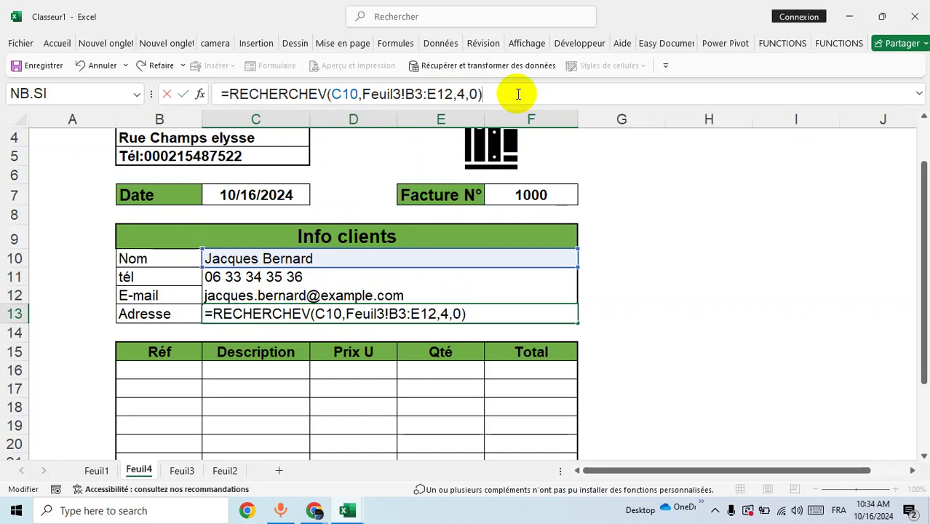
{"action": "key", "text": "Return"}
{"action": "left_click", "coordinate": [632, 236]}
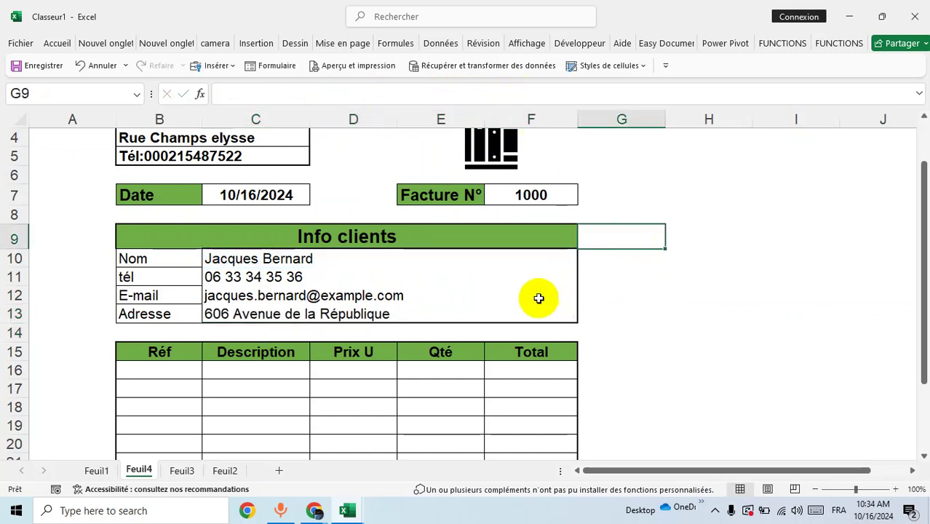
Apply Toutes les bordures to the client detail cells C10:F13
{"action": "left_click_drag", "start_coordinate": [228, 260], "coordinate": [440, 313]}
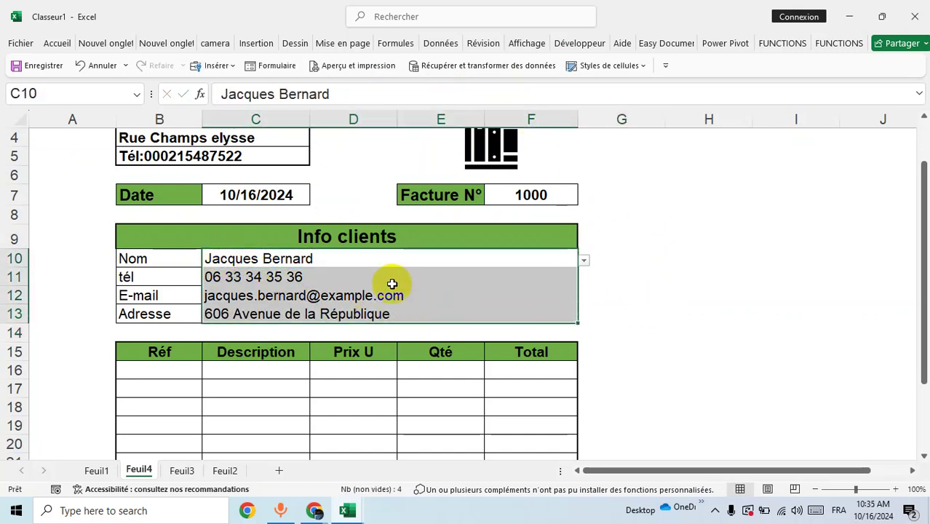
{"action": "left_click", "coordinate": [64, 45]}
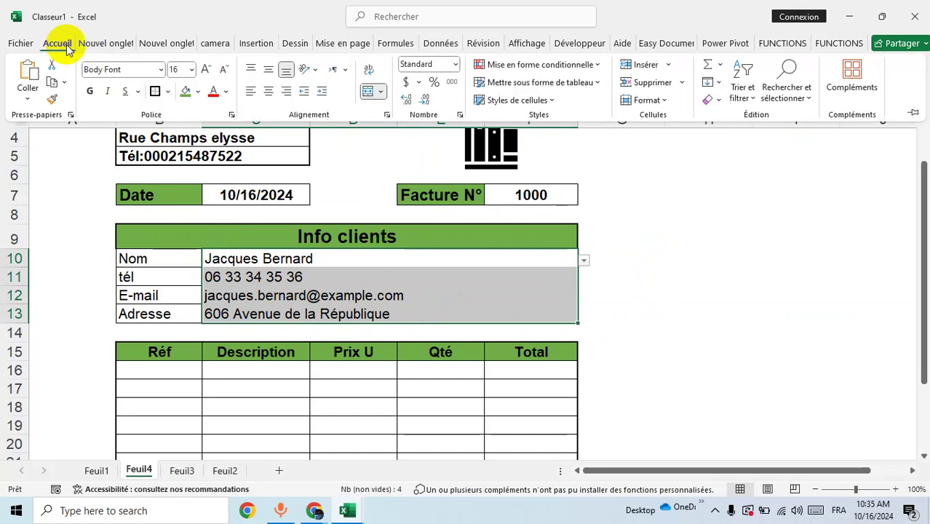
{"action": "left_click", "coordinate": [168, 91]}
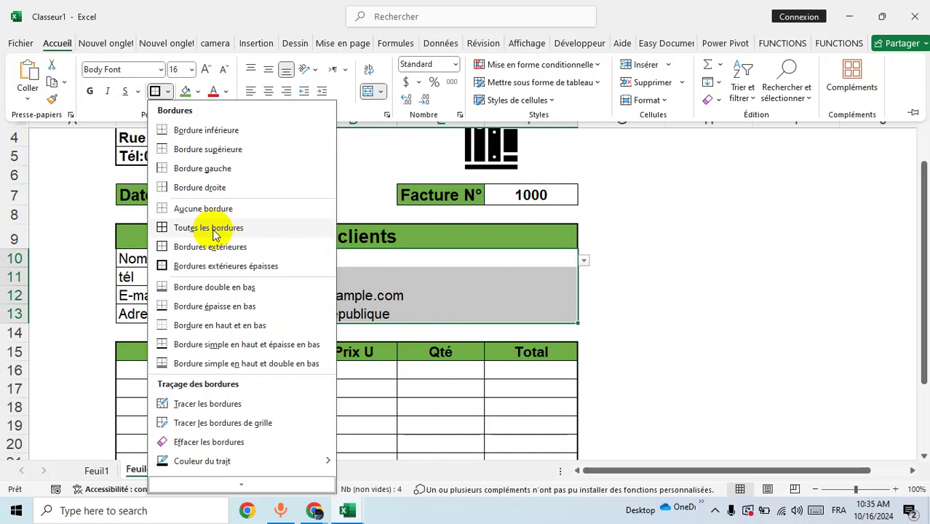
{"action": "left_click", "coordinate": [211, 228]}
{"action": "left_click", "coordinate": [660, 283]}
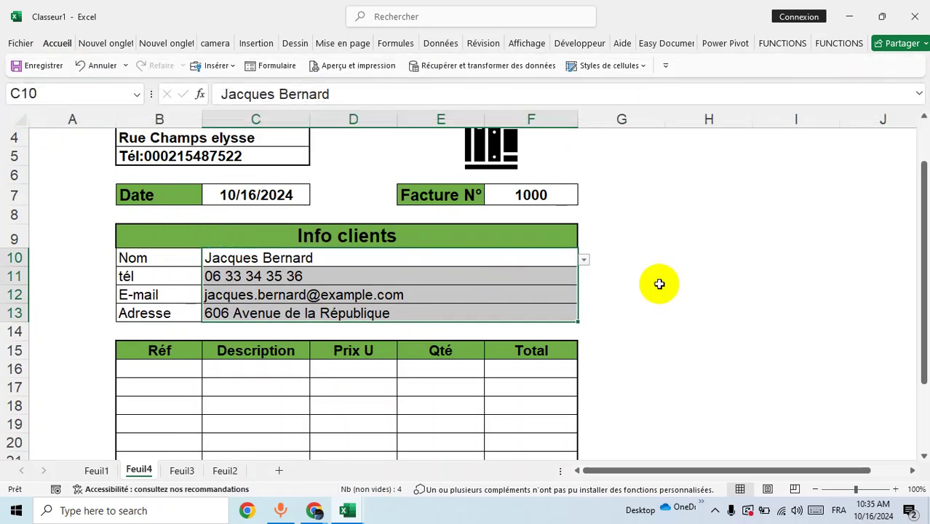
{"action": "left_click", "coordinate": [660, 283]}
Make the whole client block B10:F13 bold
{"action": "left_click_drag", "start_coordinate": [182, 262], "coordinate": [370, 304]}
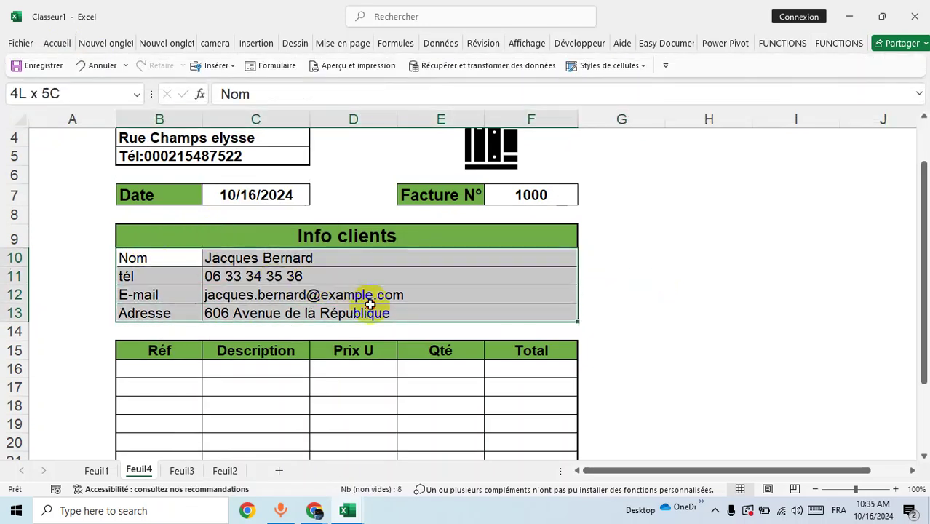
{"action": "left_click", "coordinate": [58, 45]}
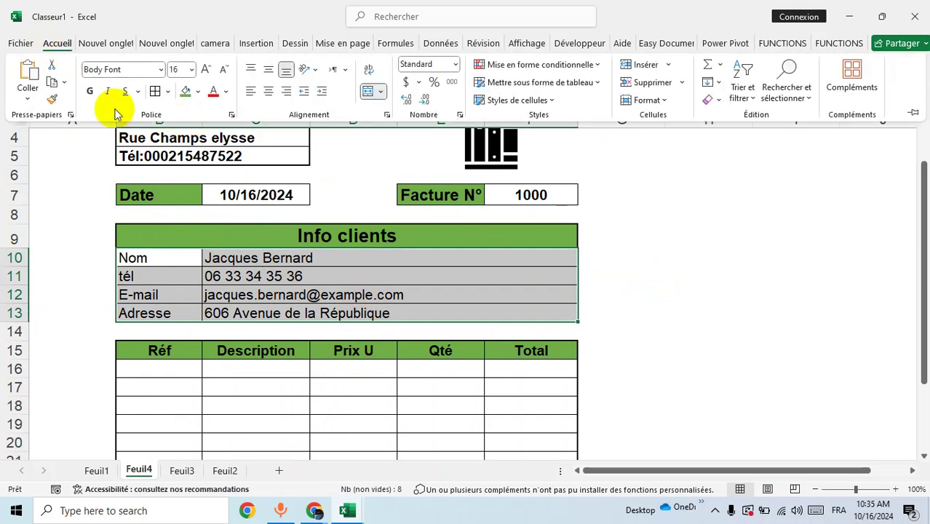
{"action": "left_click", "coordinate": [90, 91]}
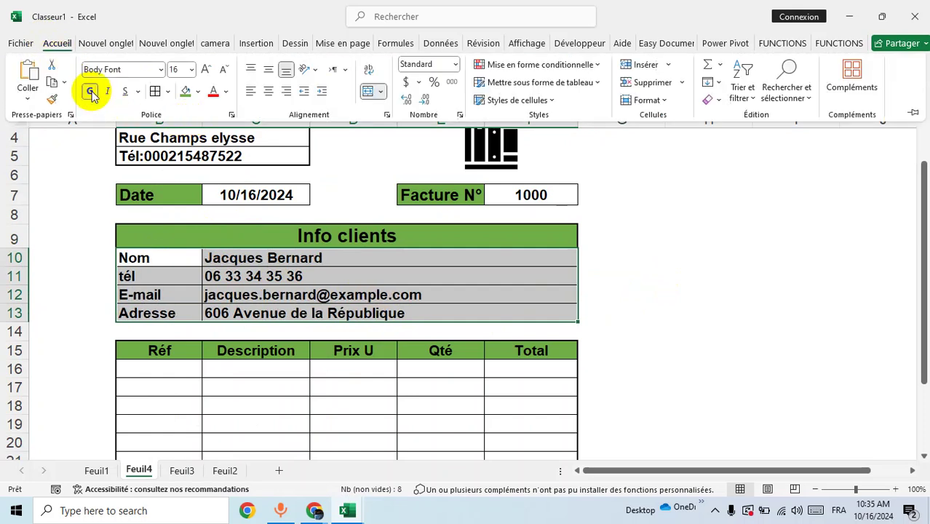
{"action": "left_click", "coordinate": [671, 262]}
{"action": "left_click", "coordinate": [671, 260]}
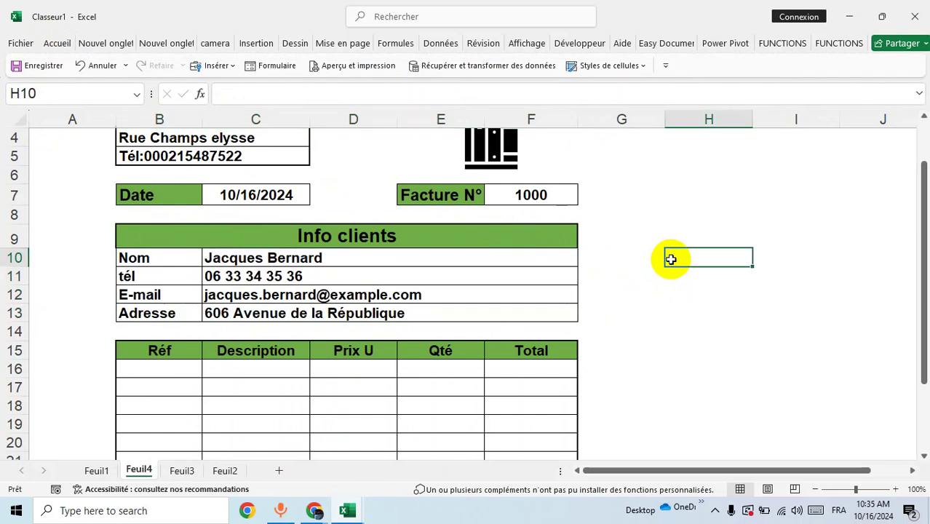
Type Total, Tva and Grand Total into E22, E23 and E24
{"action": "scroll", "coordinate": [678, 259], "scroll_direction": "up", "scroll_amount": 1}
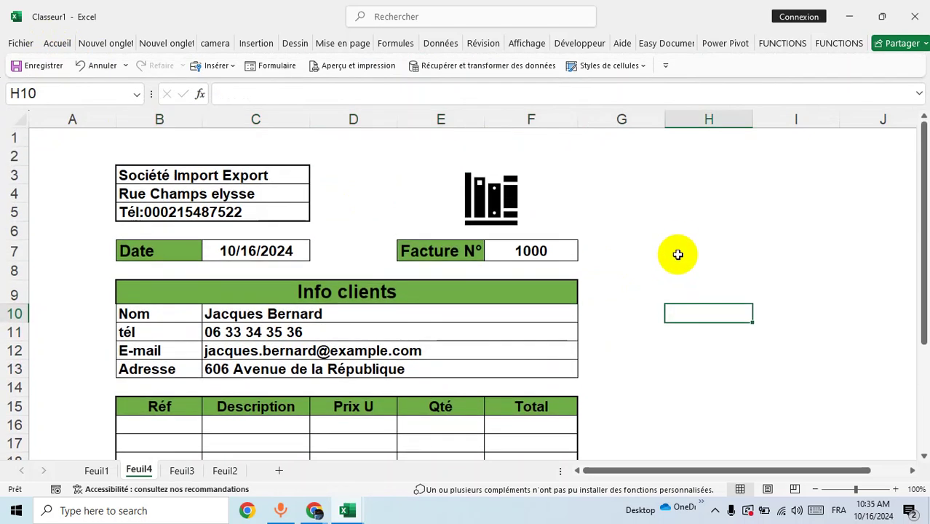
{"action": "scroll", "coordinate": [680, 244], "scroll_direction": "down", "scroll_amount": 2}
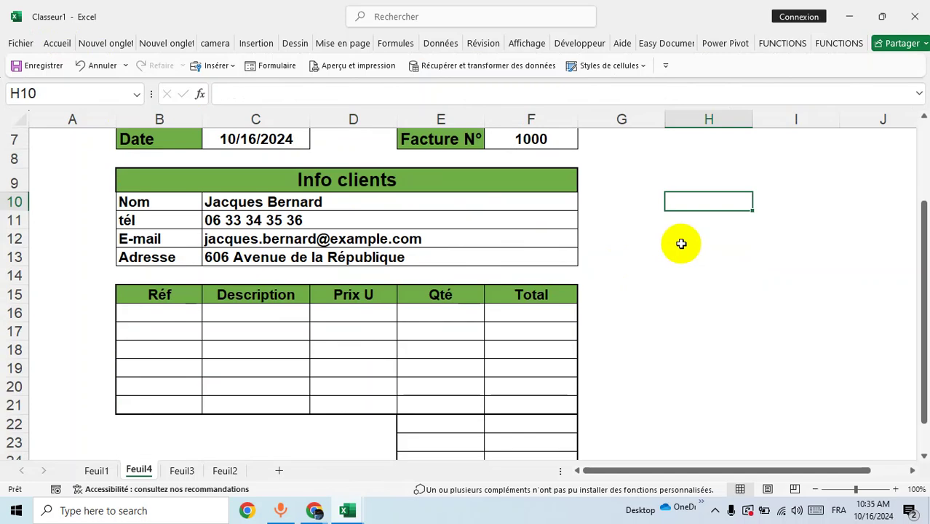
{"action": "scroll", "coordinate": [680, 243], "scroll_direction": "down", "scroll_amount": 1}
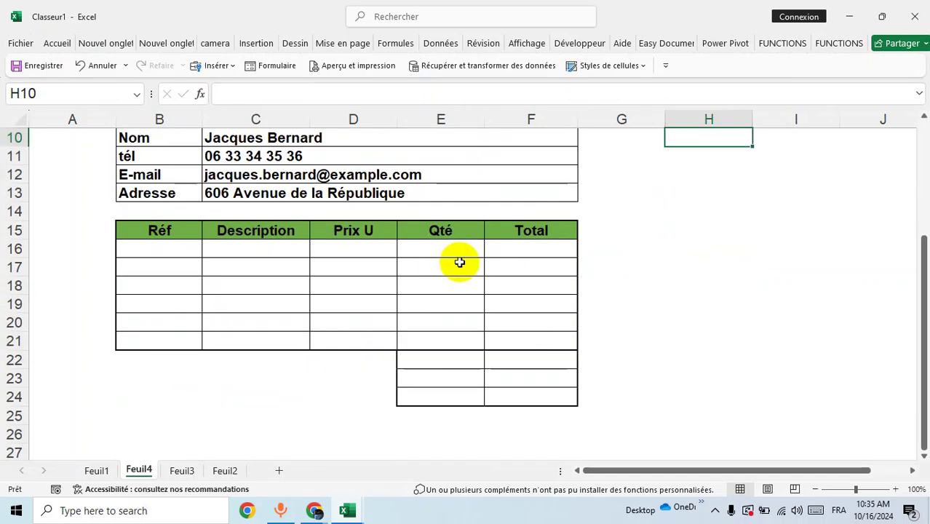
{"action": "left_click", "coordinate": [430, 361]}
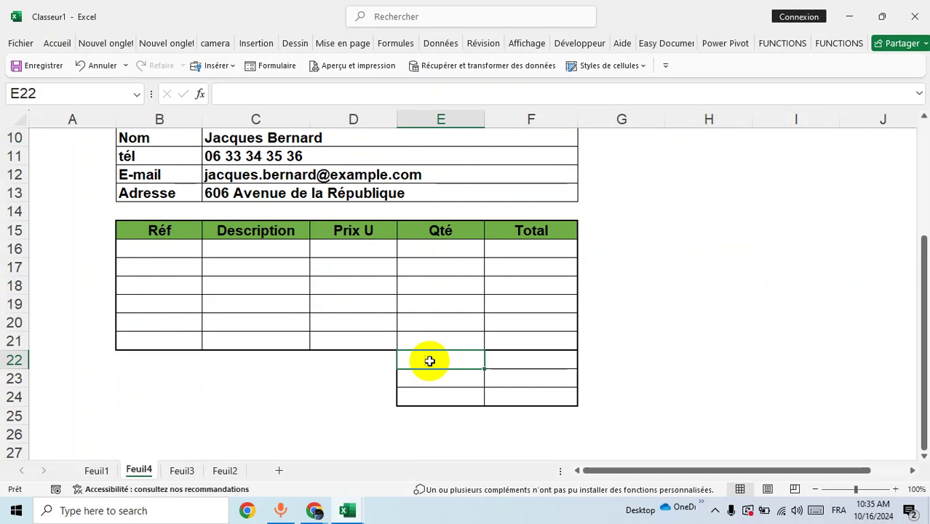
{"action": "type", "text": "Total"}
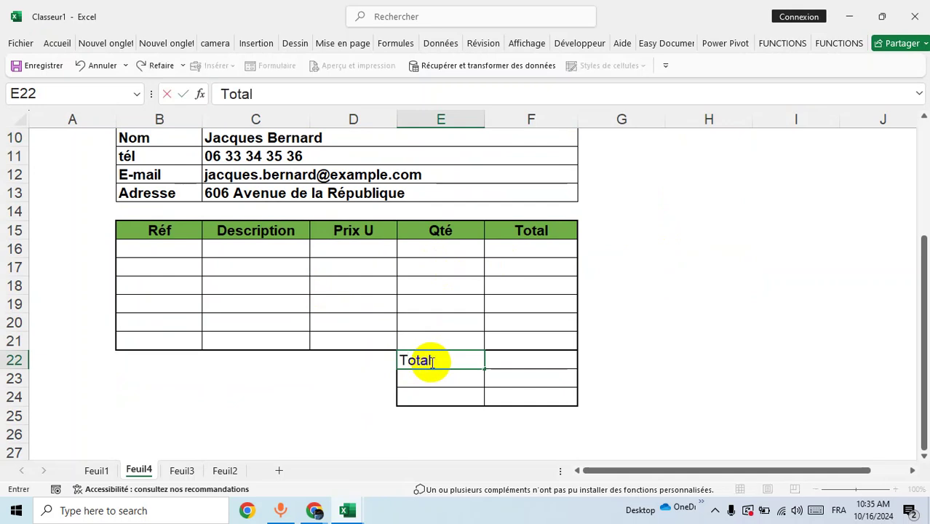
{"action": "key", "text": "Return"}
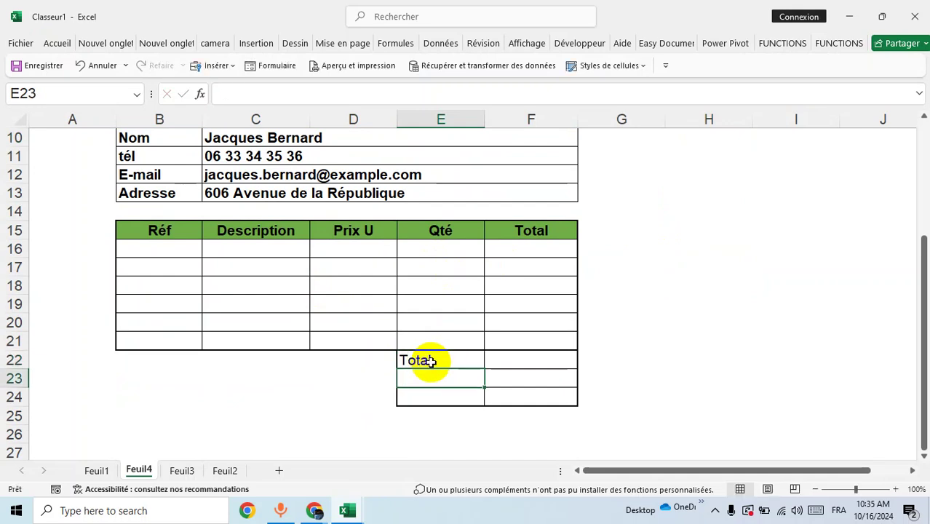
{"action": "type", "text": "Tva"}
{"action": "key", "text": "Return"}
{"action": "type", "text": "G"}
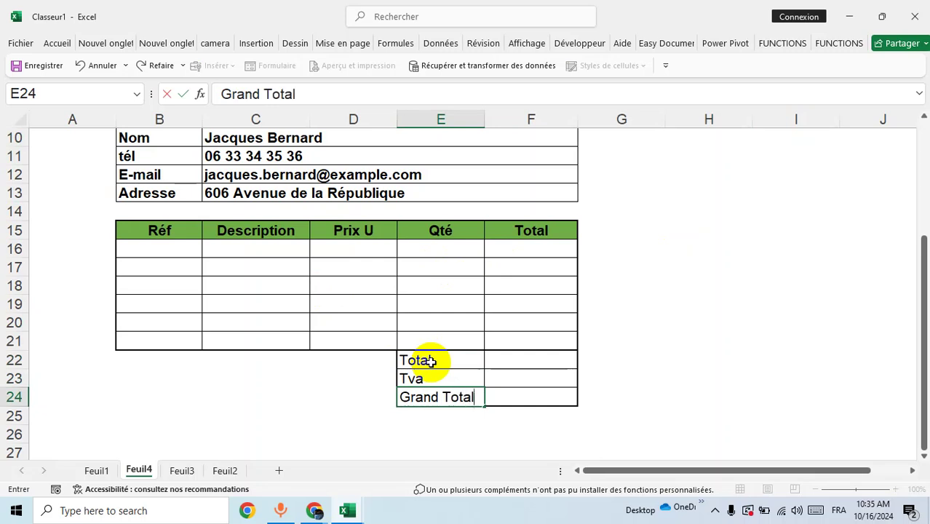
{"action": "left_click", "coordinate": [638, 321]}
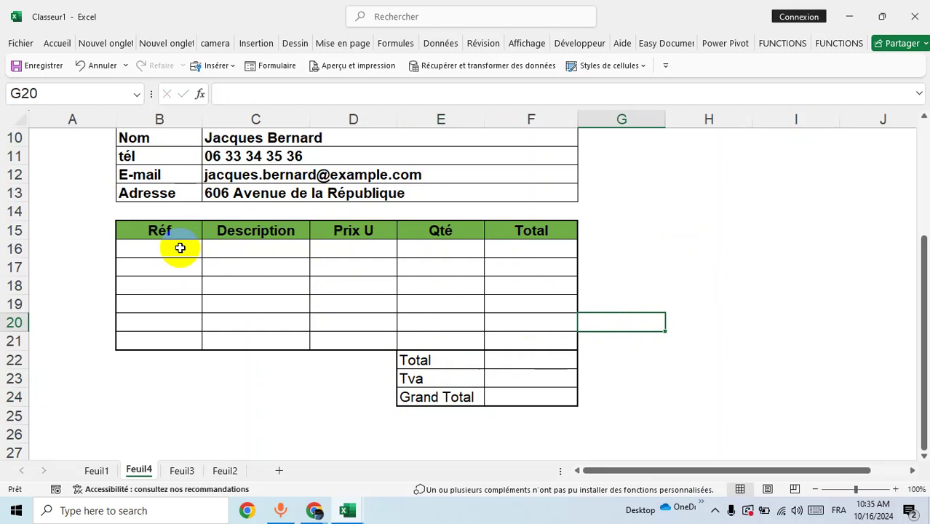
Give B16:B21 a data-validation dropdown list sourced from Feuil2!$B$4:$B$9
{"action": "left_click_drag", "start_coordinate": [177, 250], "coordinate": [172, 338]}
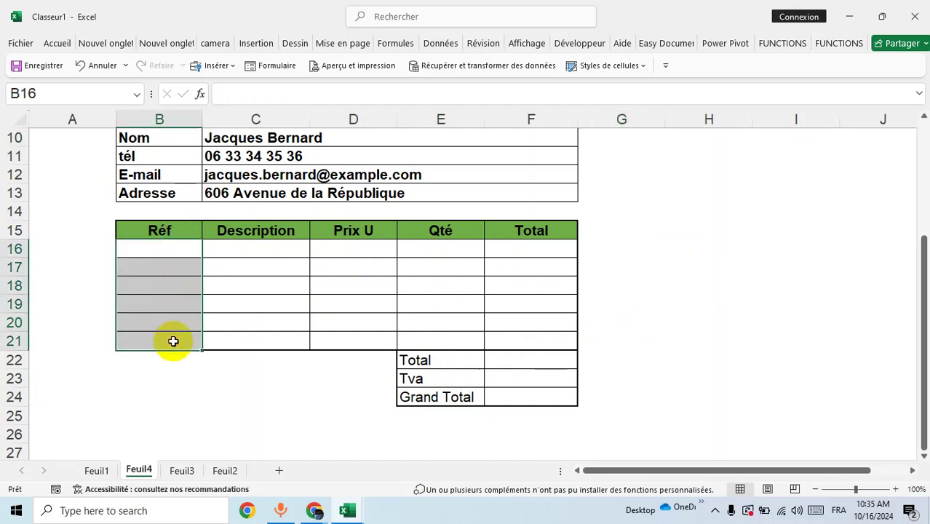
{"action": "left_click", "coordinate": [440, 44]}
{"action": "left_click", "coordinate": [698, 100]}
{"action": "left_click", "coordinate": [730, 119]}
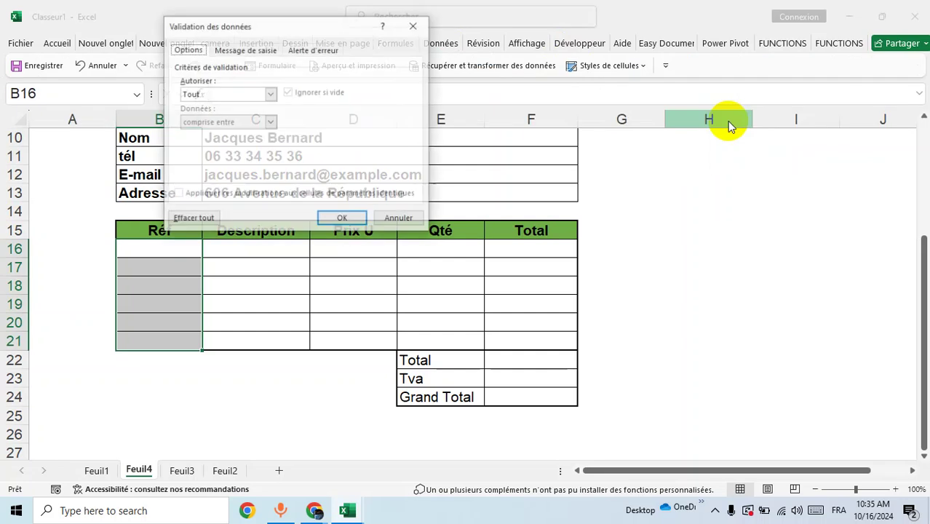
{"action": "left_click", "coordinate": [270, 93]}
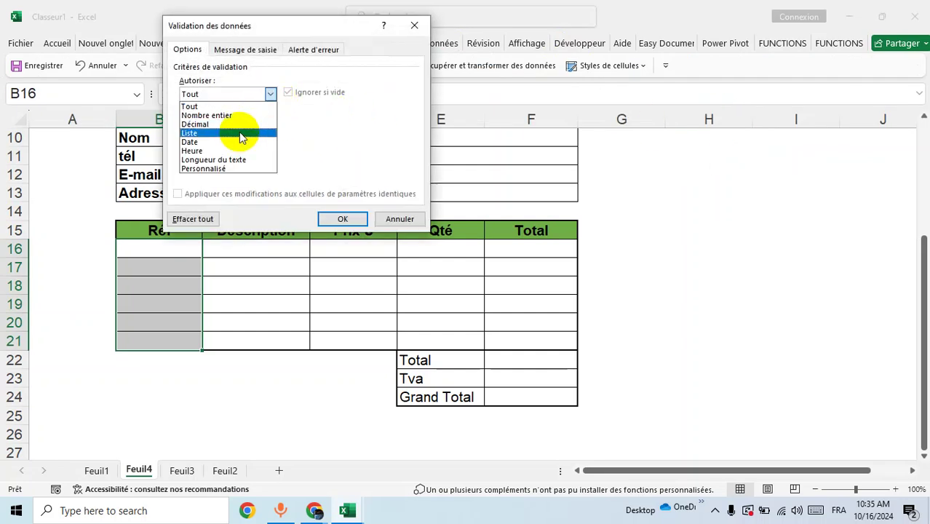
{"action": "left_click", "coordinate": [241, 138]}
{"action": "left_click", "coordinate": [400, 150]}
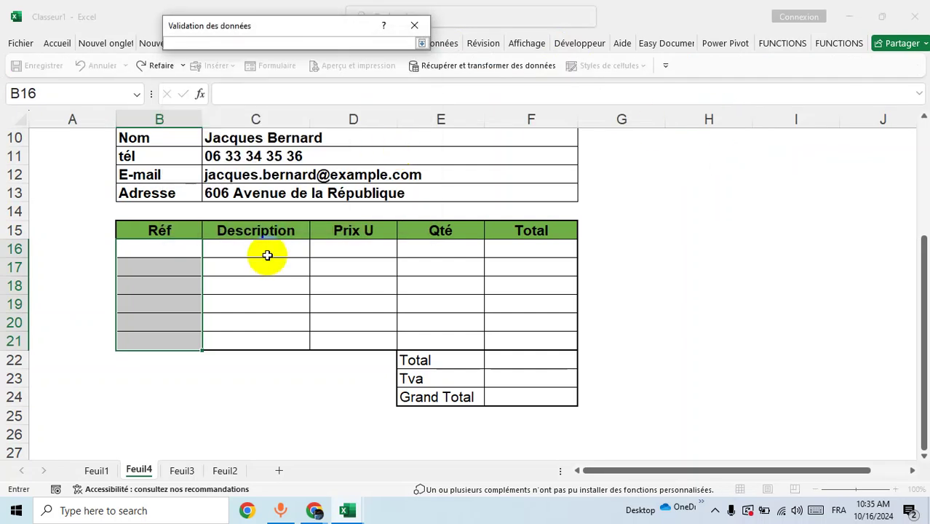
{"action": "left_click", "coordinate": [182, 471]}
{"action": "left_click", "coordinate": [224, 471]}
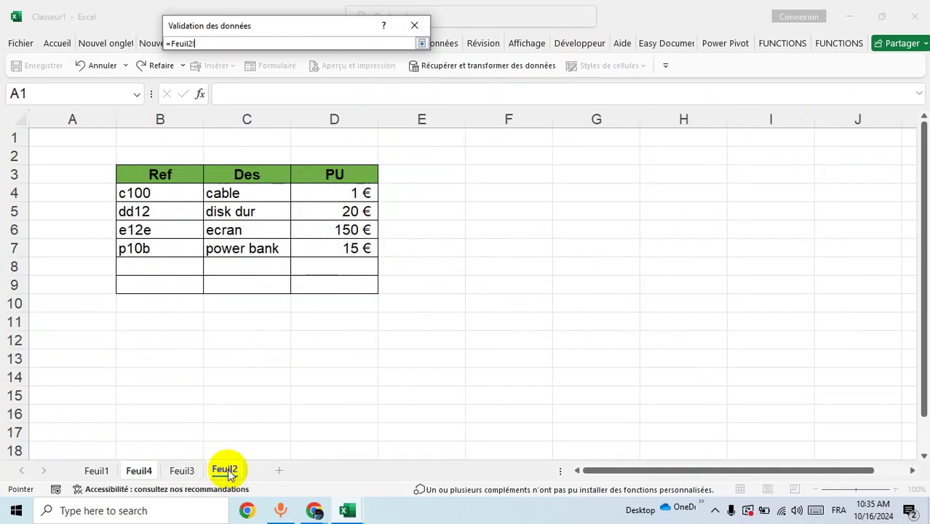
{"action": "left_click_drag", "start_coordinate": [161, 192], "coordinate": [164, 282]}
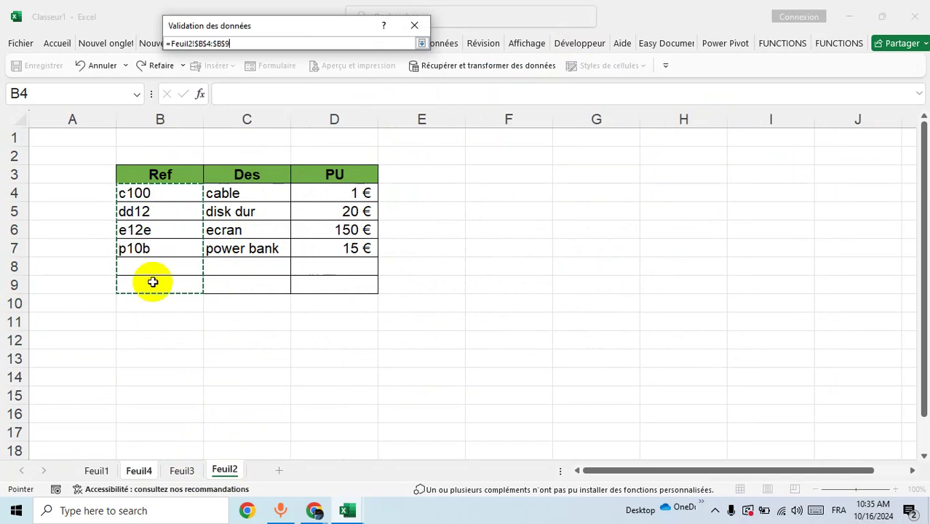
{"action": "left_click", "coordinate": [421, 44]}
{"action": "left_click", "coordinate": [342, 218]}
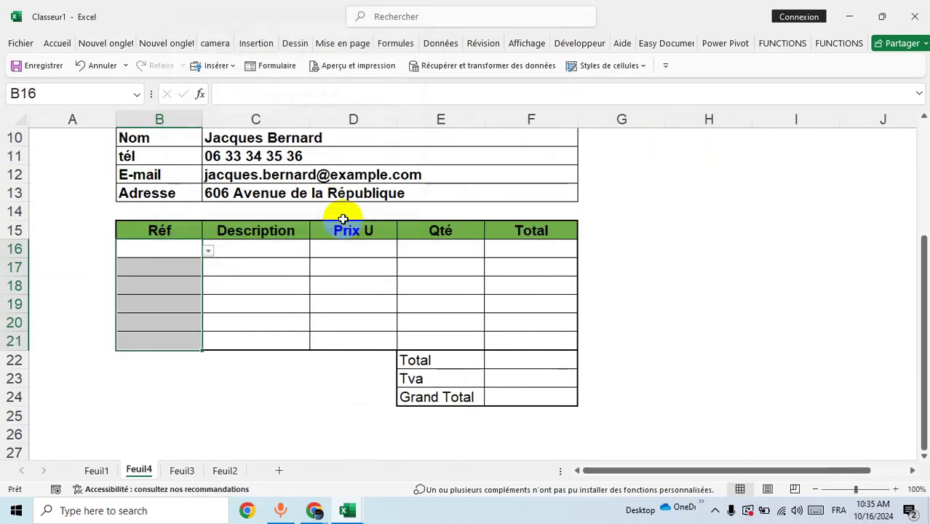
Choose reference c100 from the dropdown in B16
{"action": "left_click", "coordinate": [177, 246]}
{"action": "left_click", "coordinate": [209, 251]}
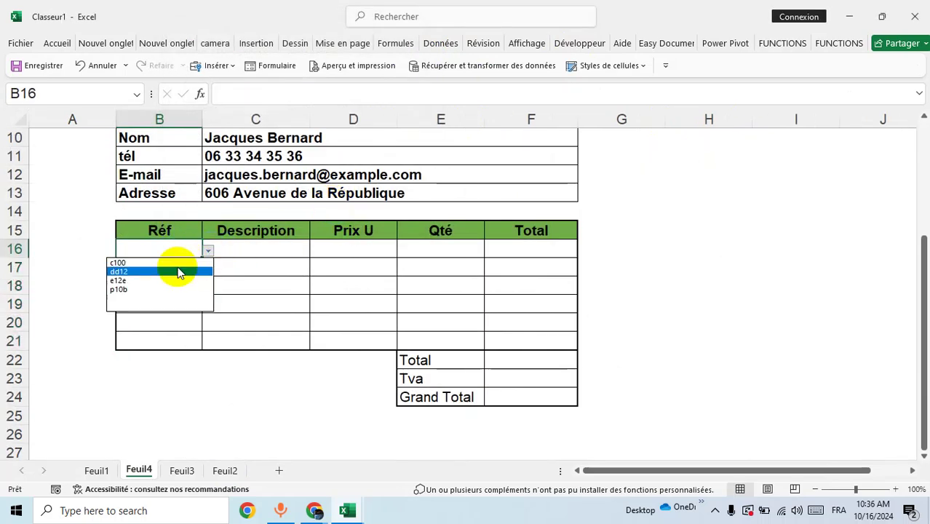
{"action": "left_click", "coordinate": [176, 260]}
{"action": "left_click", "coordinate": [181, 285]}
{"action": "left_click", "coordinate": [276, 290]}
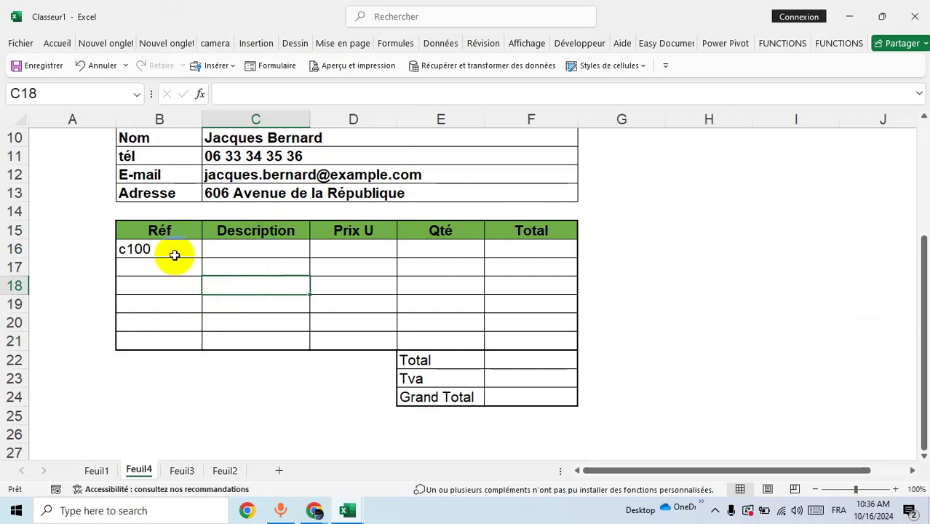
Enter =RECHERCHEV(B16,Feuil2!B3:D9,2,0) in C16 so the description shows cable
{"action": "left_click", "coordinate": [263, 251]}
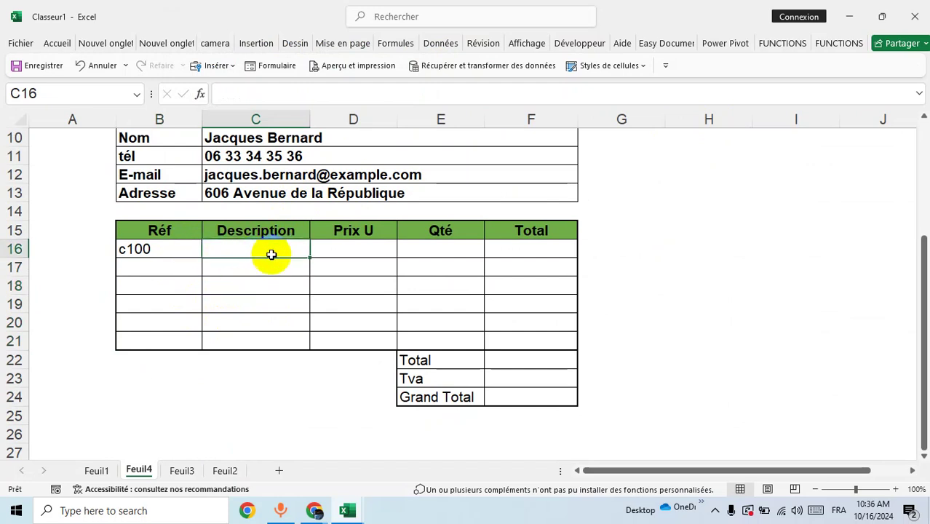
{"action": "type", "text": "=r"}
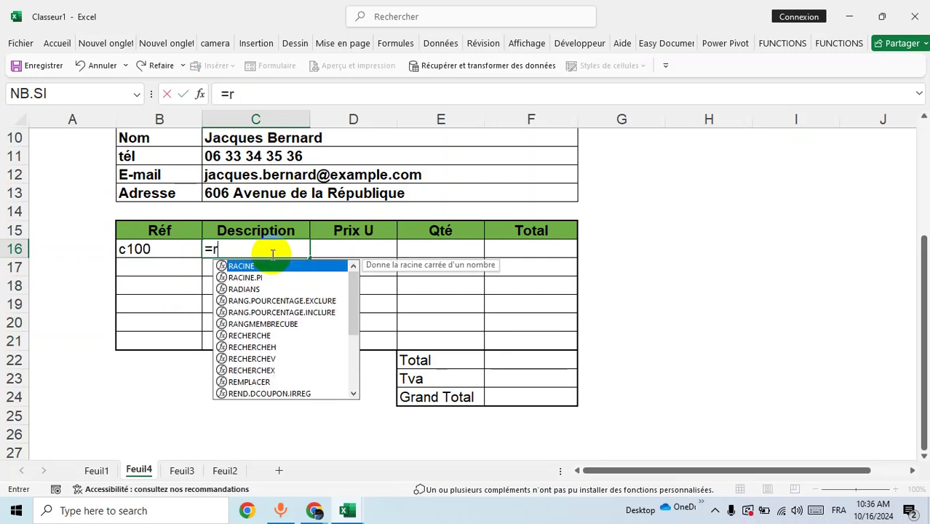
{"action": "type", "text": "e"}
{"action": "double_click", "coordinate": [275, 289]}
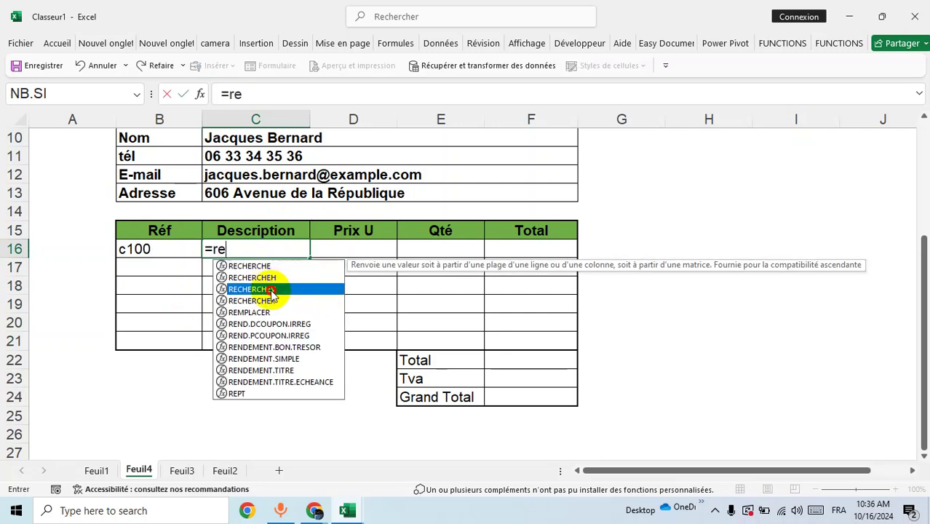
{"action": "left_click", "coordinate": [175, 248]}
{"action": "type", "text": ";"}
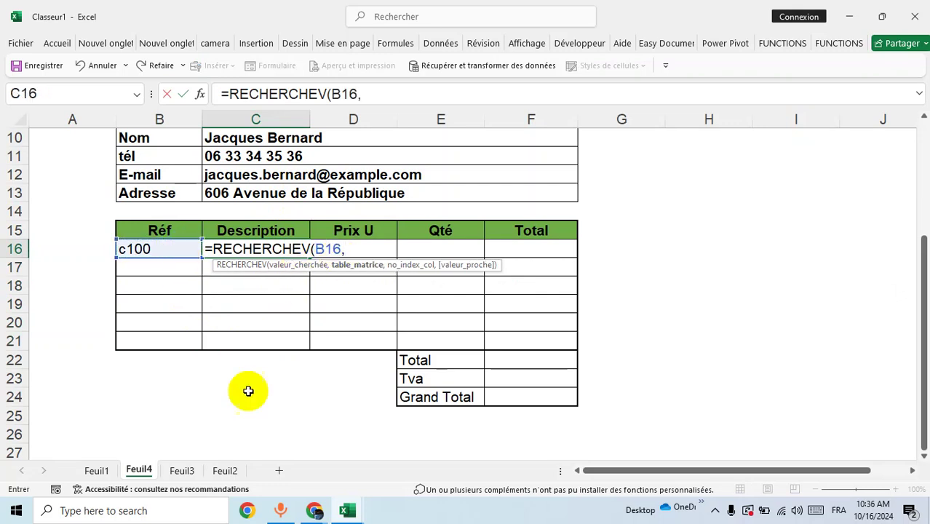
{"action": "left_click", "coordinate": [225, 470]}
{"action": "left_click_drag", "start_coordinate": [133, 175], "coordinate": [327, 284]}
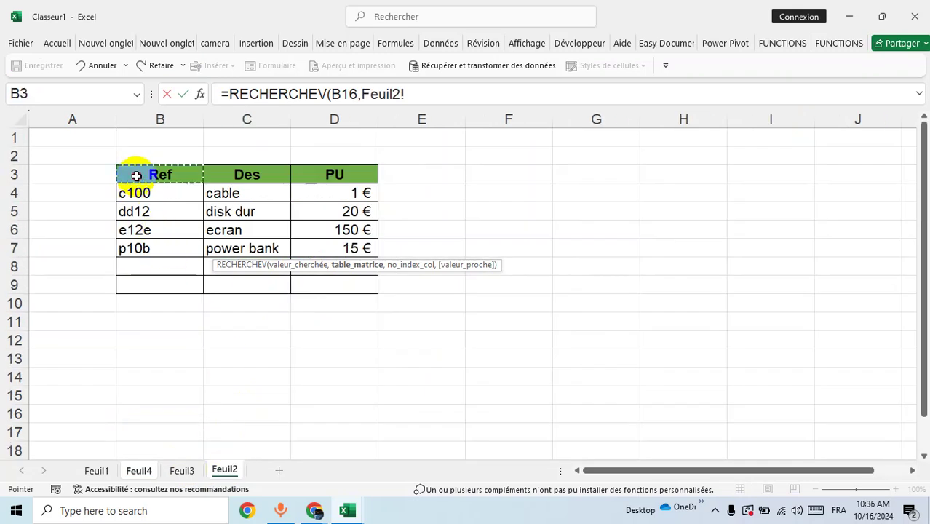
{"action": "left_click", "coordinate": [465, 92]}
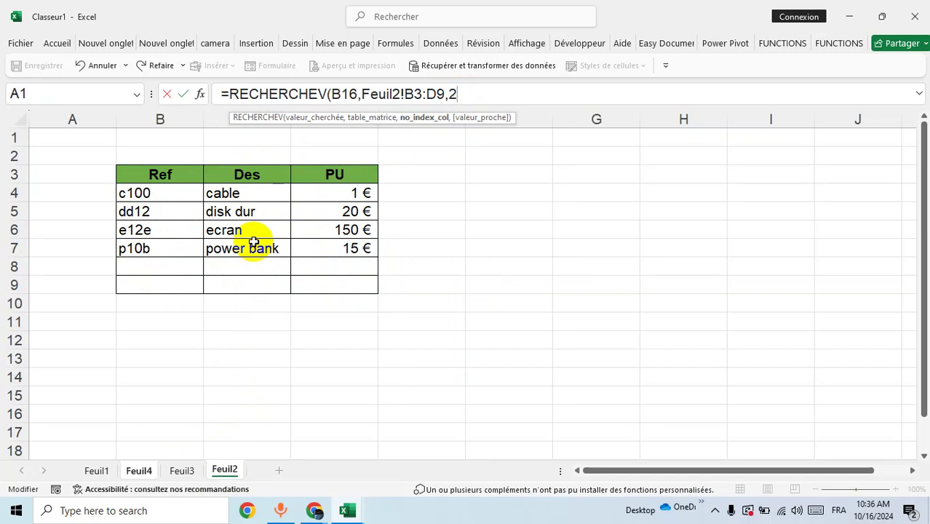
{"action": "type", "text": ","}
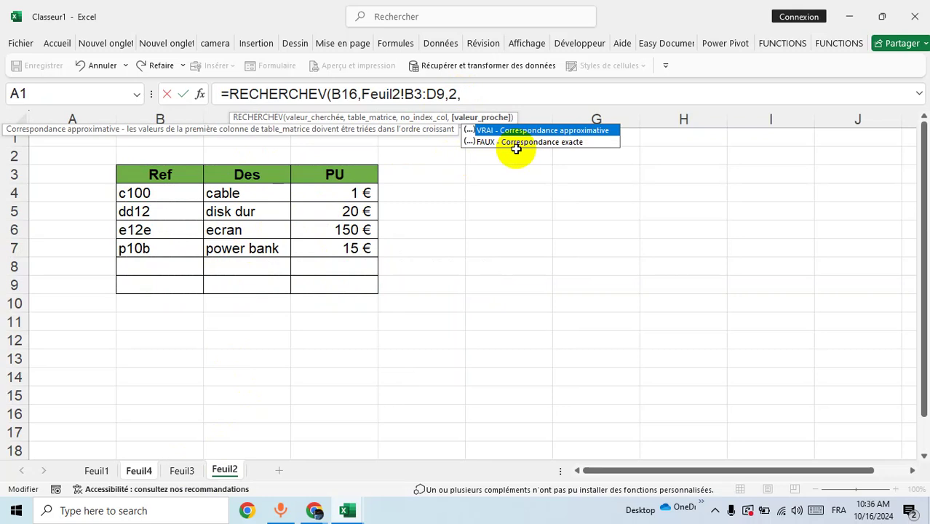
{"action": "type", "text": ")"}
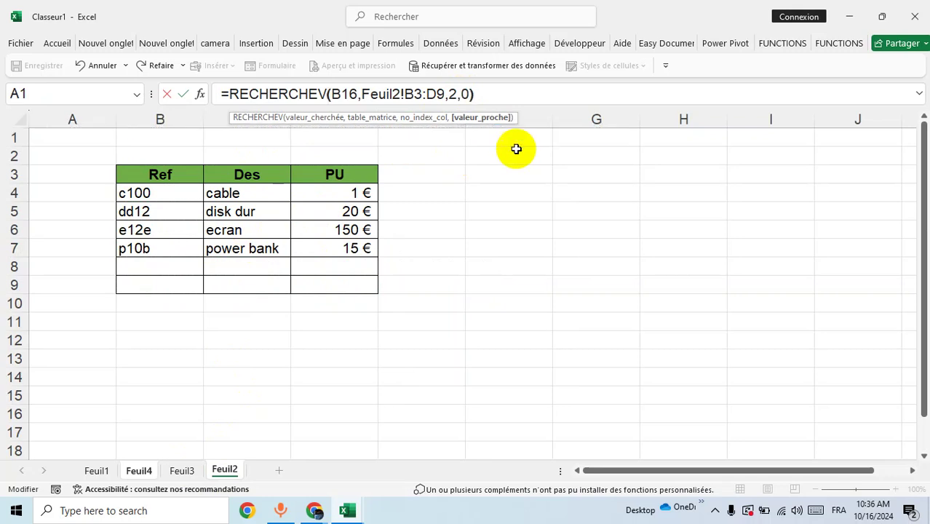
{"action": "key", "text": "Return"}
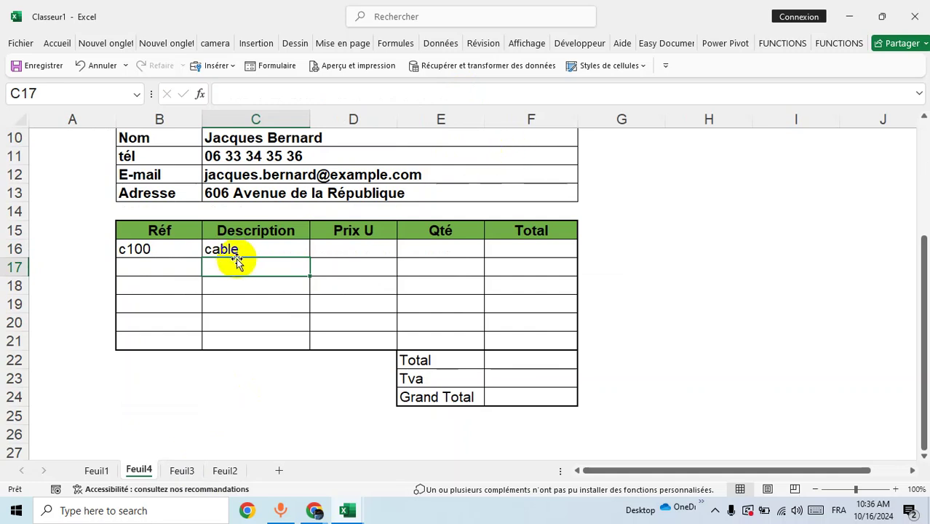
Enter =RECHERCHEV(B16,Feuil2!B3:D9,3,0) in D16 so Prix U shows 1 for c100
{"action": "left_click", "coordinate": [260, 248]}
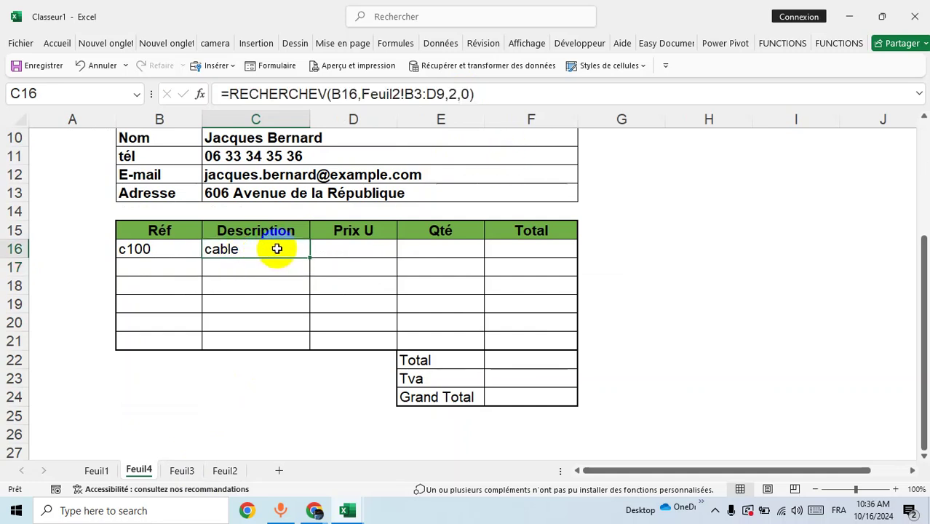
{"action": "left_click", "coordinate": [363, 250]}
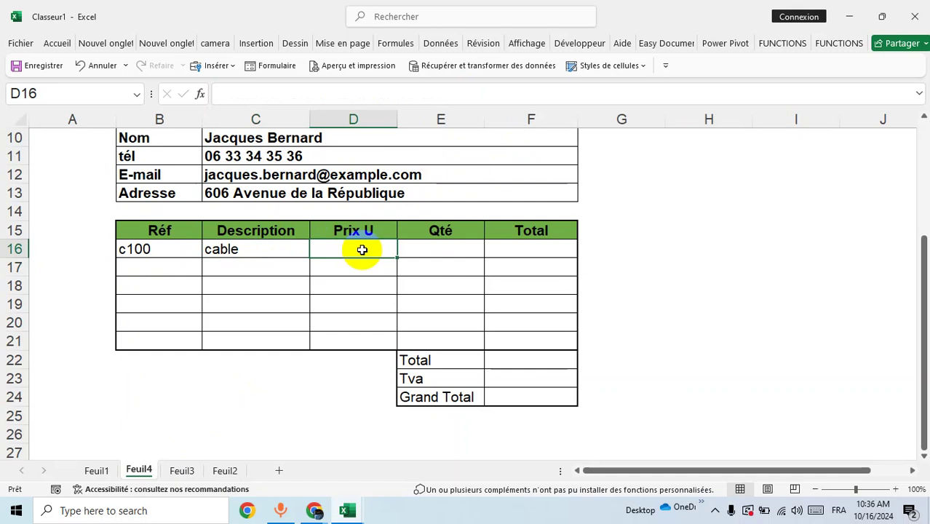
{"action": "type", "text": "="}
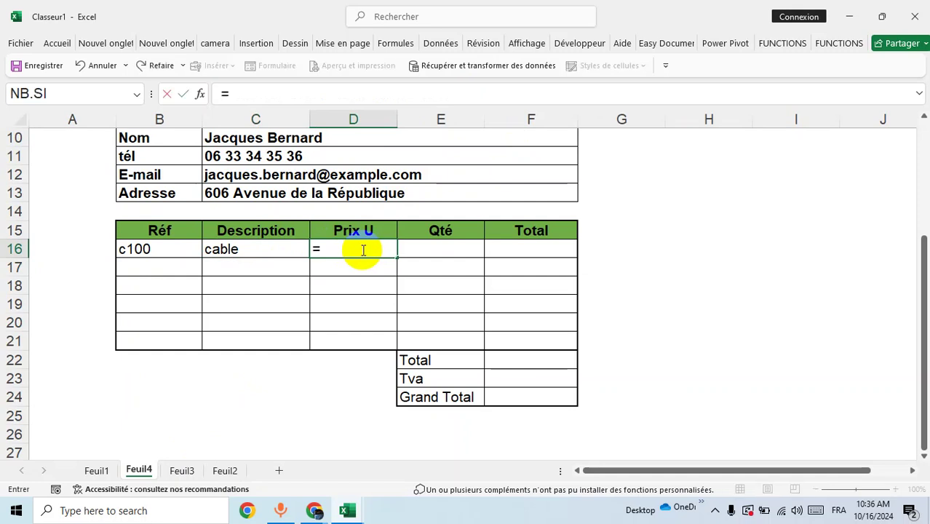
{"action": "type", "text": "re"}
{"action": "double_click", "coordinate": [375, 290]}
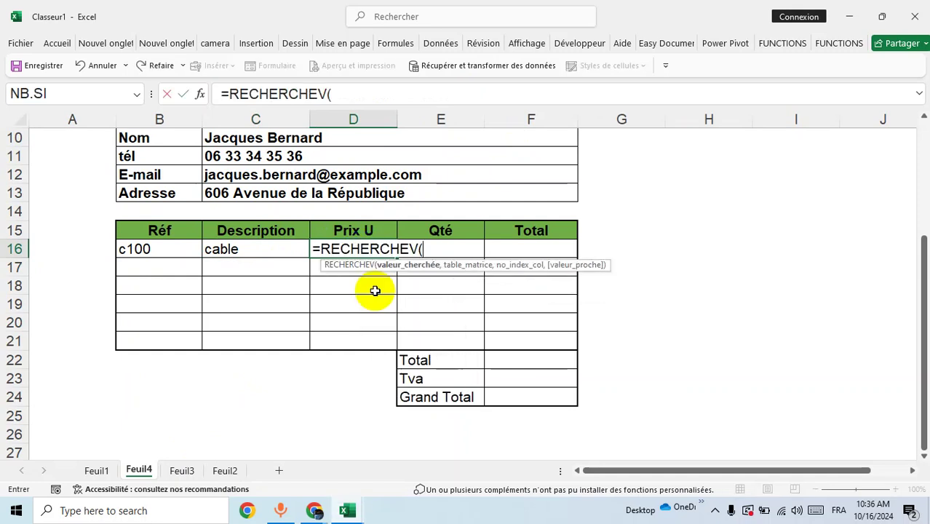
{"action": "left_click", "coordinate": [177, 251]}
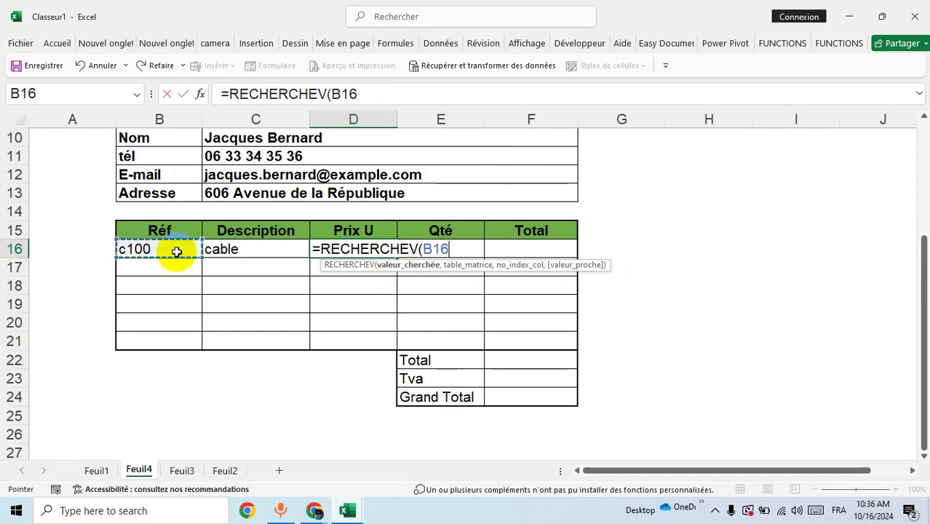
{"action": "type", "text": ","}
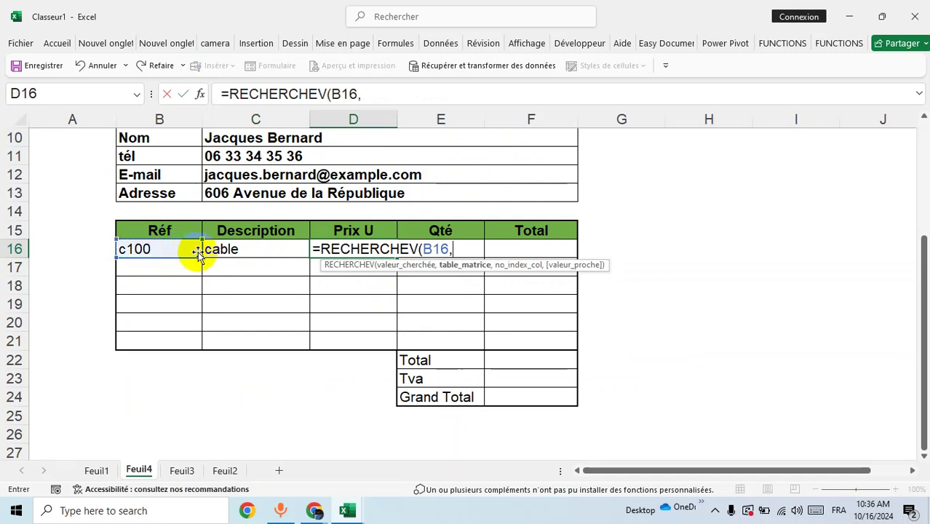
{"action": "left_click", "coordinate": [226, 471]}
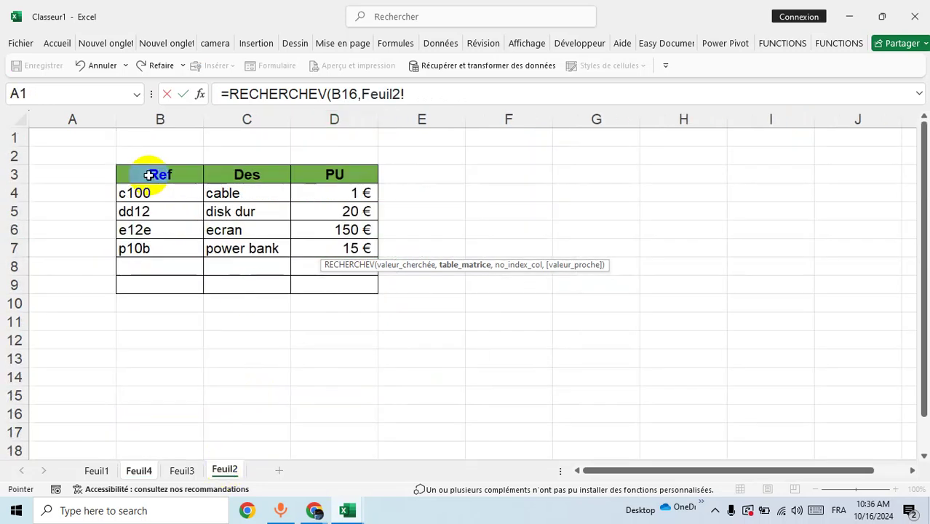
{"action": "left_click_drag", "start_coordinate": [153, 174], "coordinate": [329, 285]}
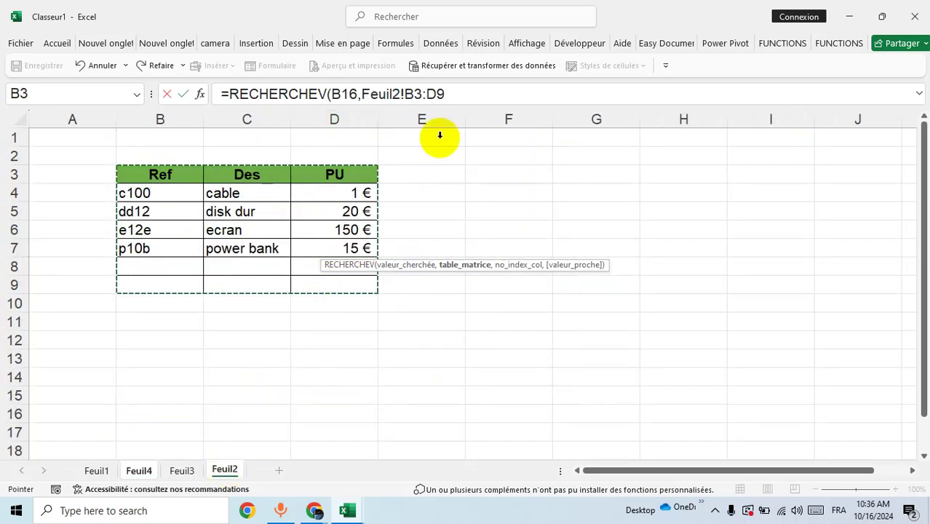
{"action": "type", "text": ",3"}
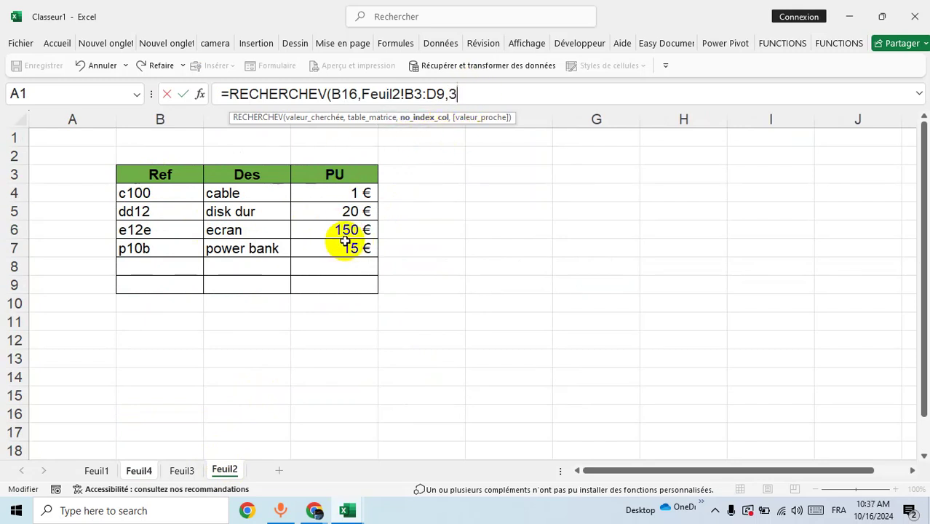
{"action": "type", "text": ",0"}
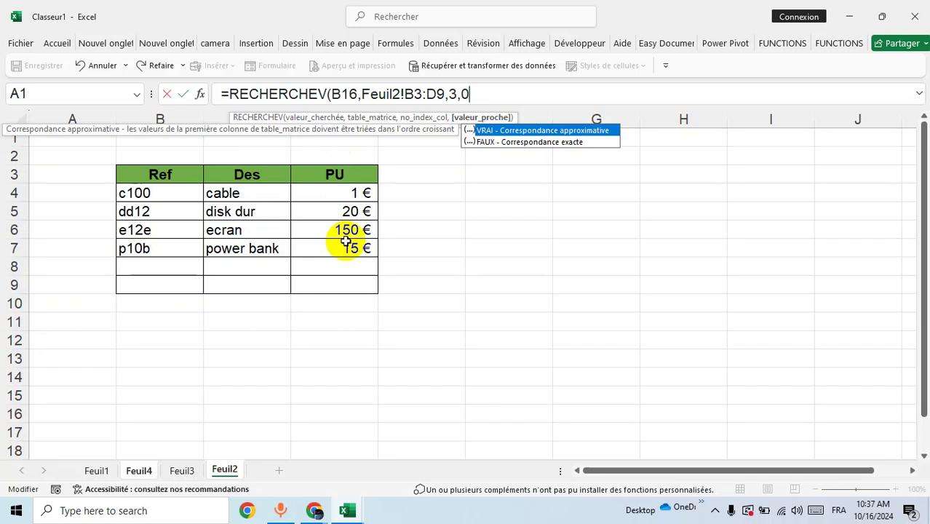
{"action": "type", "text": ")"}
{"action": "key", "text": "Return"}
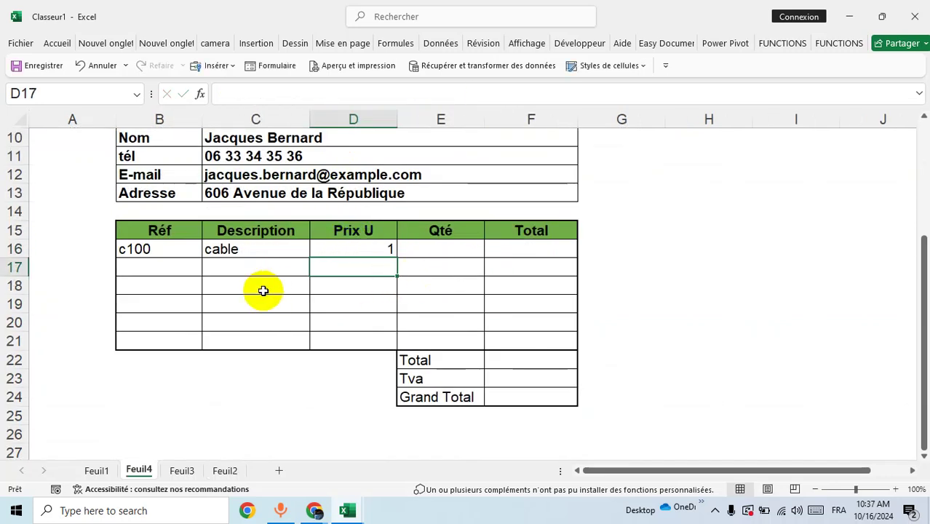
Centre and bold the item table entries in B16:F21
{"action": "mouse_move", "coordinate": [165, 248]}
{"action": "left_mouse_down"}
{"action": "mouse_move", "coordinate": [423, 272]}
{"action": "mouse_move", "coordinate": [530, 336]}
{"action": "left_mouse_up"}
{"action": "left_click", "coordinate": [57, 44]}
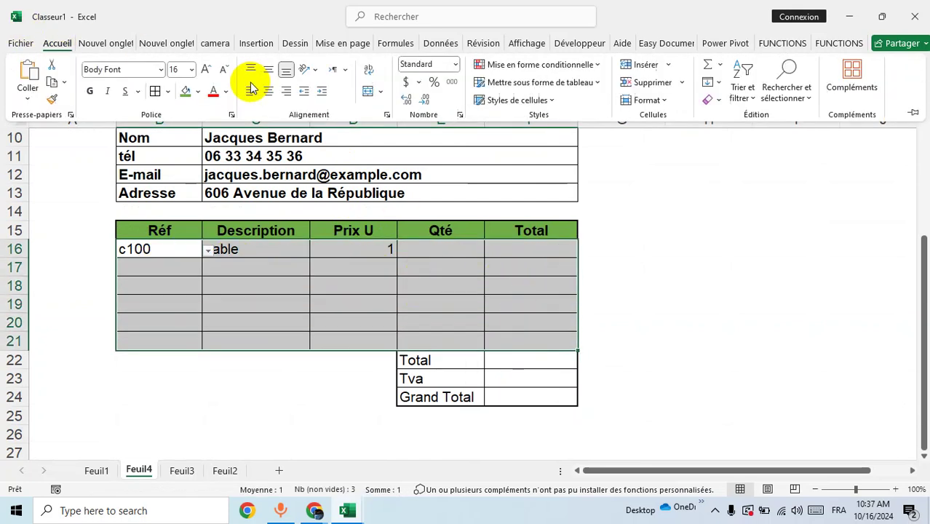
{"action": "left_click", "coordinate": [268, 91]}
{"action": "left_click", "coordinate": [268, 69]}
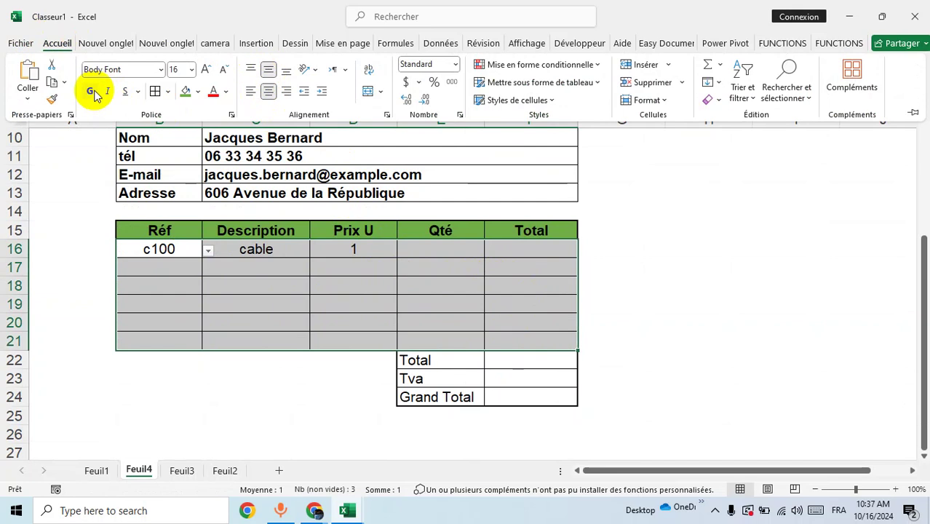
{"action": "left_click", "coordinate": [731, 280]}
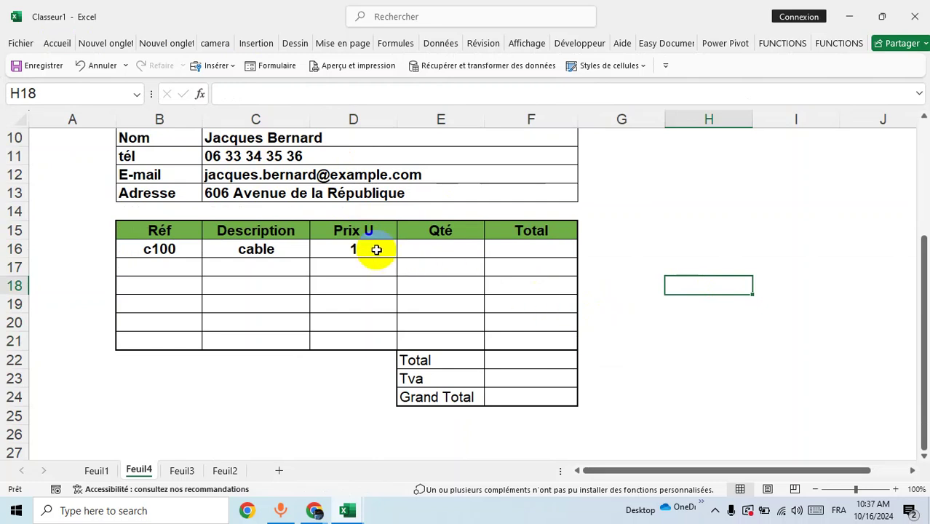
Apply the € Français (France) accounting format to D16:D21 and F16:F21
{"action": "left_click_drag", "start_coordinate": [375, 248], "coordinate": [373, 337]}
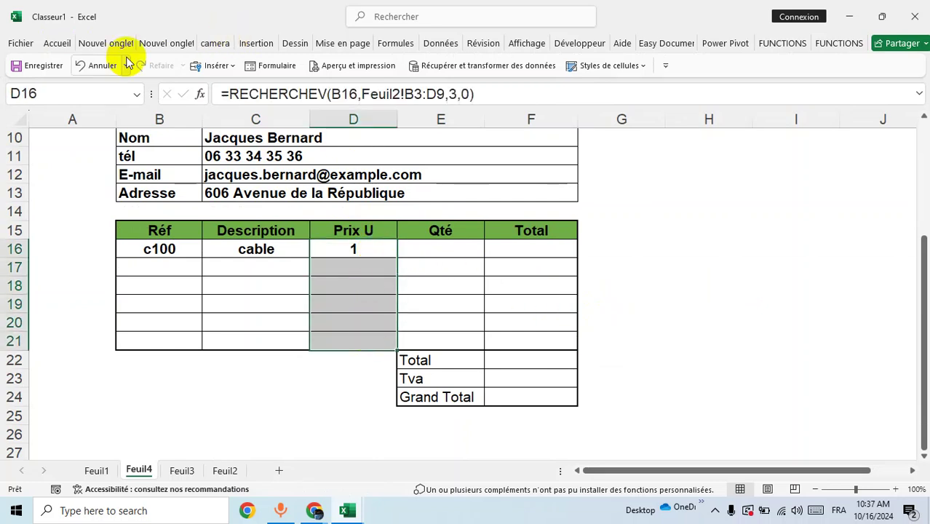
{"action": "left_click", "coordinate": [57, 44]}
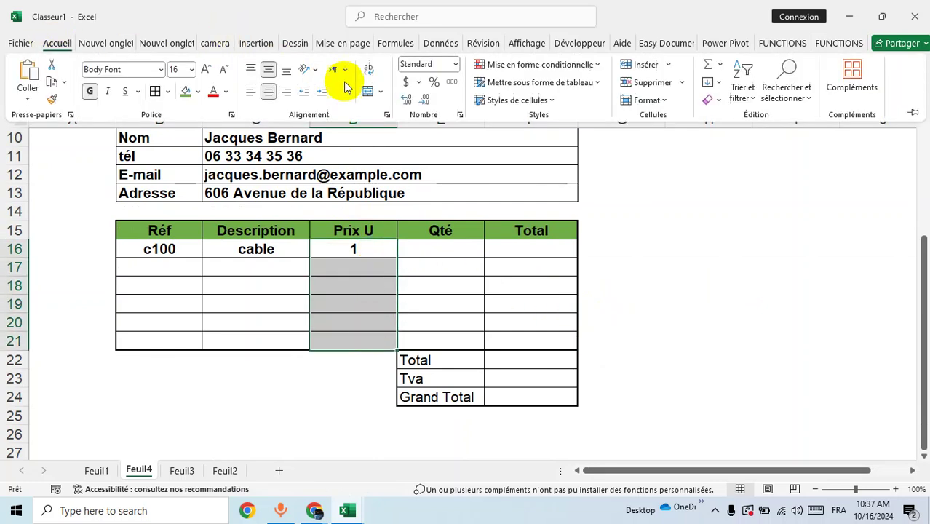
{"action": "left_click", "coordinate": [420, 84]}
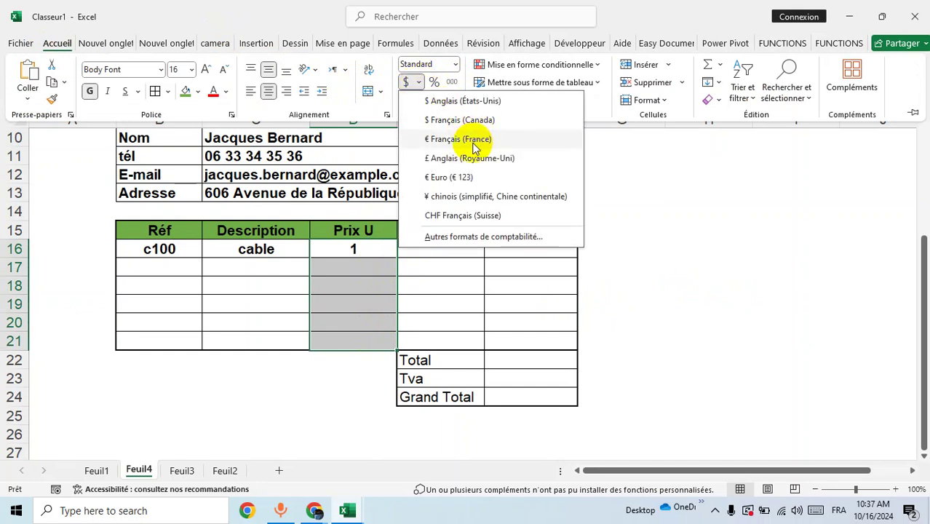
{"action": "left_click", "coordinate": [463, 142]}
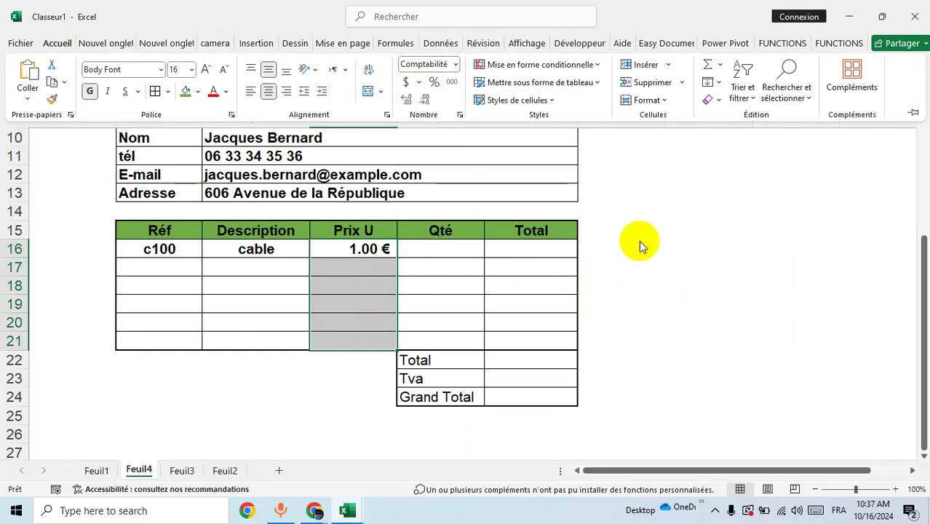
{"action": "left_click_drag", "start_coordinate": [537, 248], "coordinate": [540, 337]}
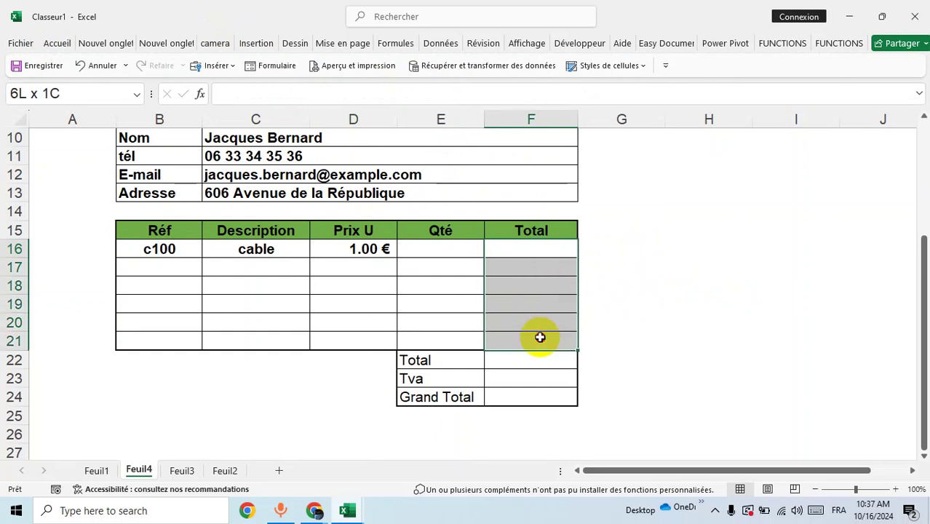
{"action": "left_click", "coordinate": [55, 42]}
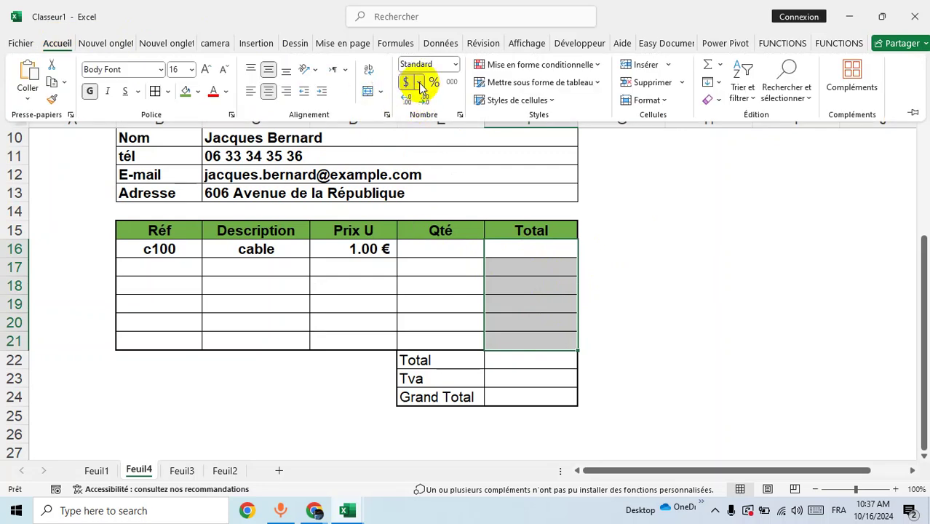
{"action": "left_click", "coordinate": [421, 86]}
{"action": "left_click", "coordinate": [474, 137]}
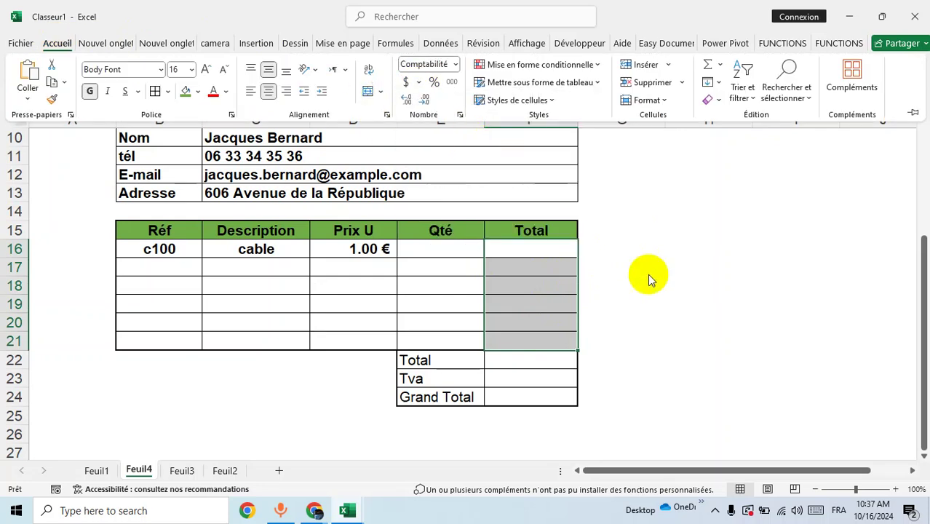
{"action": "left_click", "coordinate": [626, 236]}
{"action": "left_click", "coordinate": [547, 248]}
Enter =D16*E16 in F16 so the first Total multiplies Prix U by Qté
{"action": "type", "text": "="}
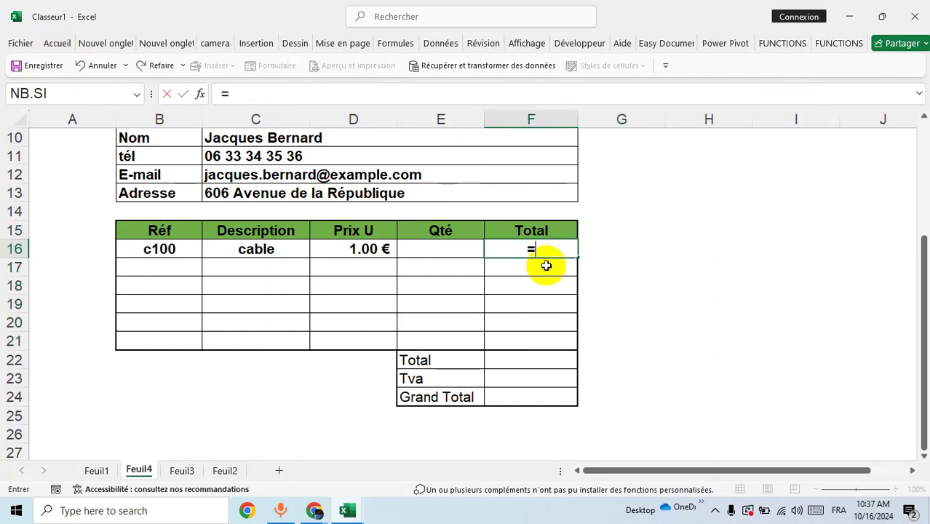
{"action": "left_click", "coordinate": [363, 250]}
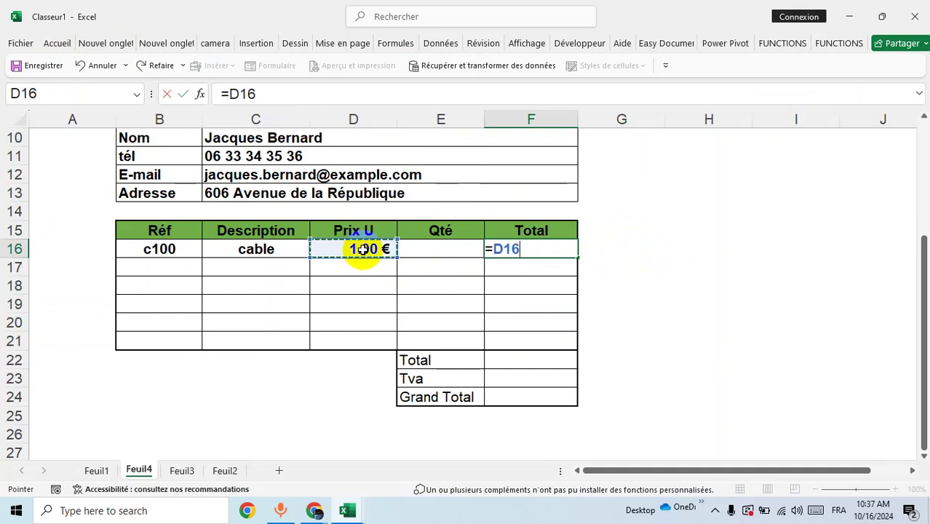
{"action": "type", "text": "*"}
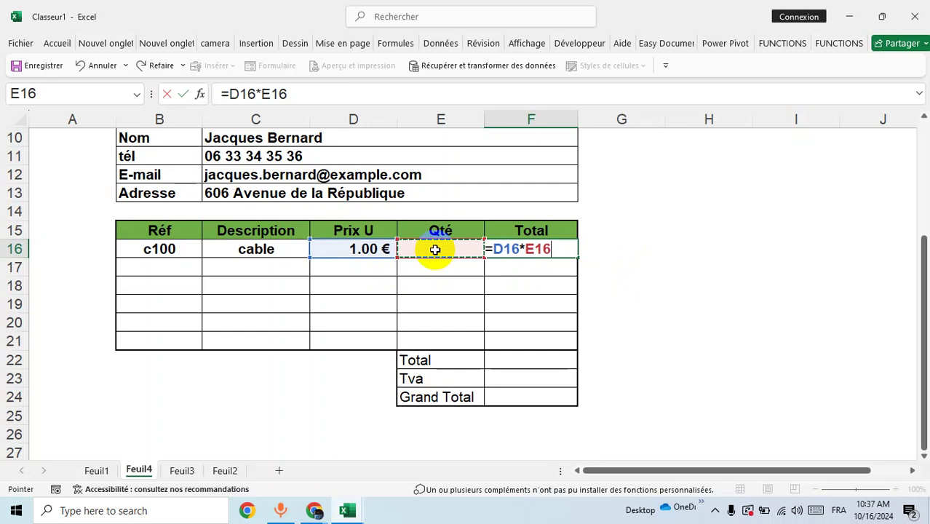
{"action": "key", "text": "Return"}
{"action": "left_click", "coordinate": [697, 255]}
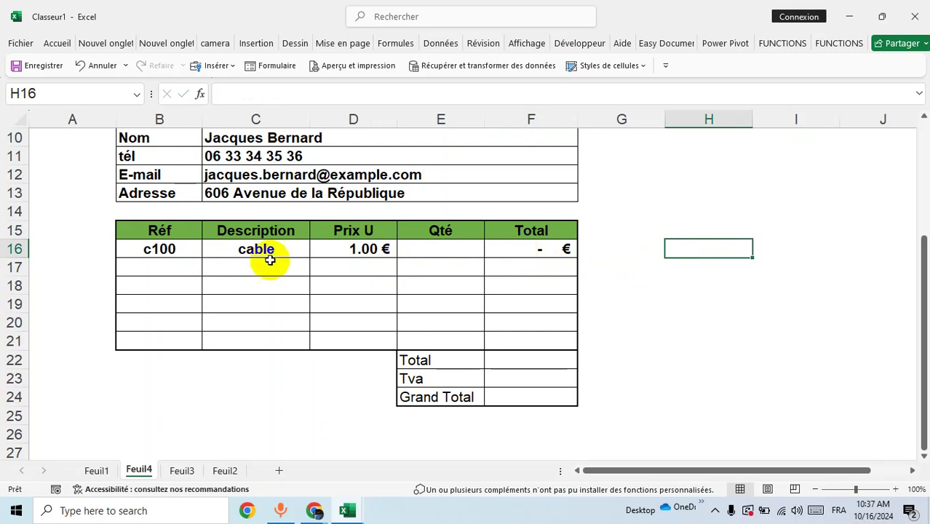
{"action": "left_click", "coordinate": [620, 268]}
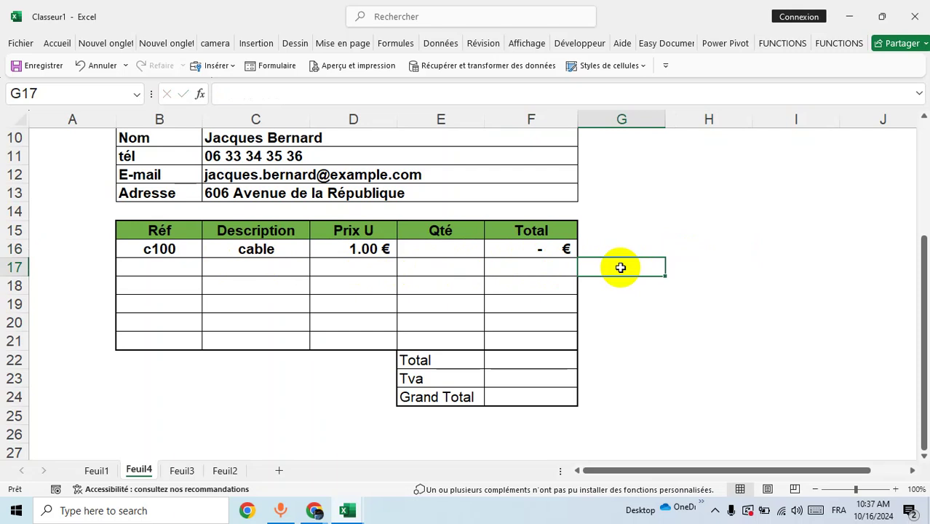
Choose e12e in B17 and fill C16's Description lookup down to C21
{"action": "left_click", "coordinate": [182, 268]}
{"action": "left_click", "coordinate": [207, 269]}
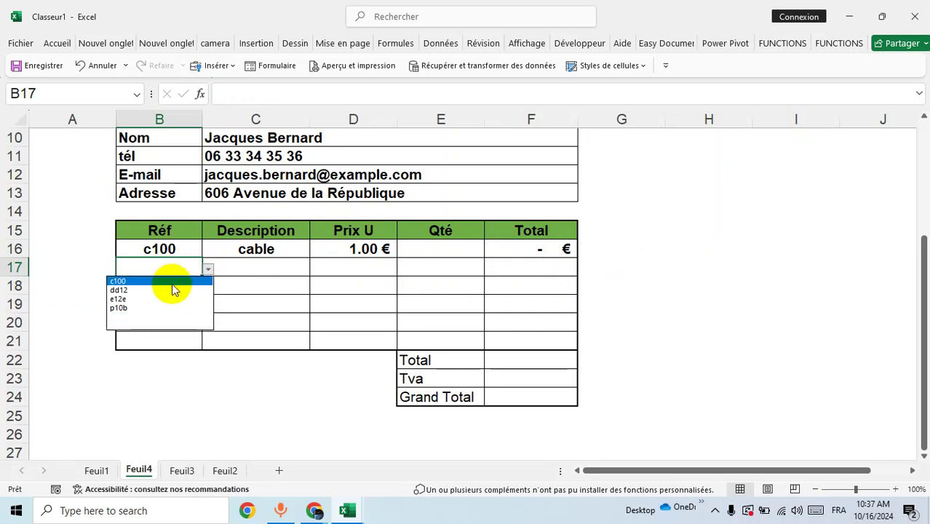
{"action": "left_click", "coordinate": [174, 277]}
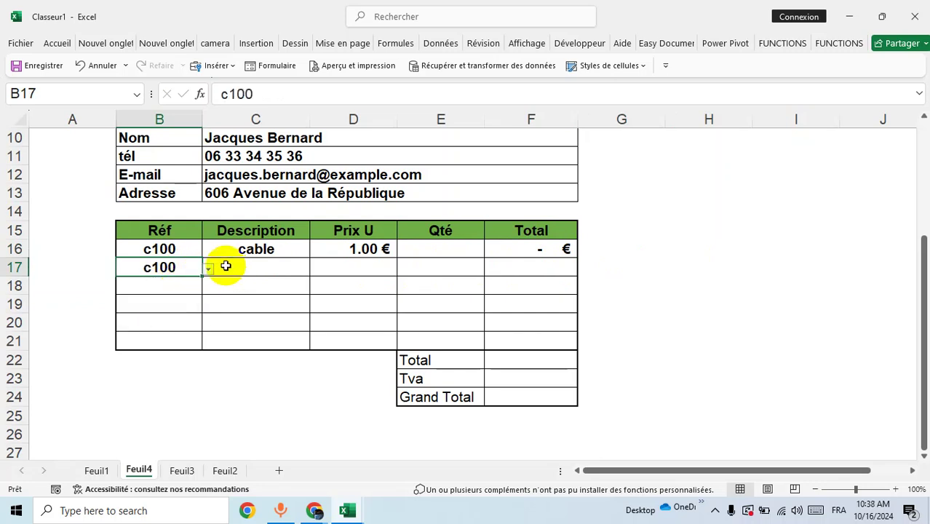
{"action": "left_click", "coordinate": [172, 303]}
{"action": "left_click", "coordinate": [185, 271]}
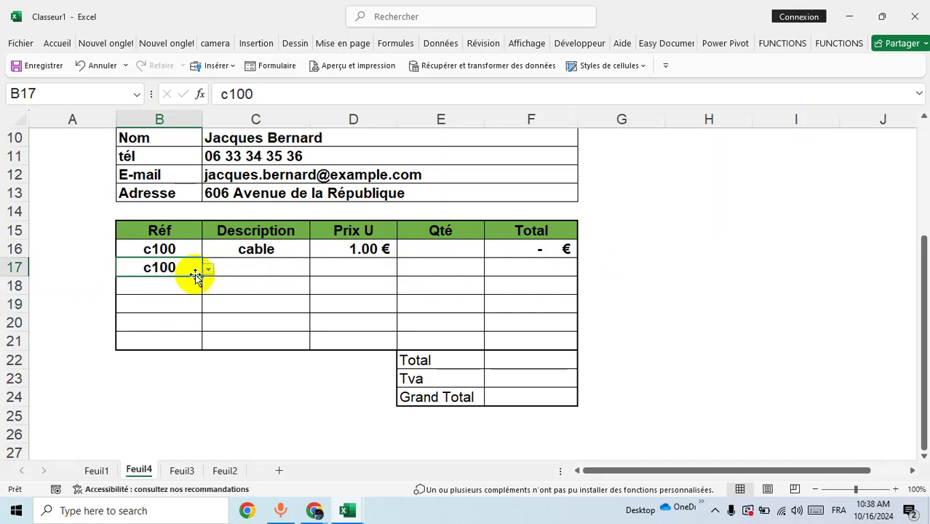
{"action": "left_click", "coordinate": [207, 269]}
{"action": "left_click", "coordinate": [172, 306]}
{"action": "left_click", "coordinate": [176, 293]}
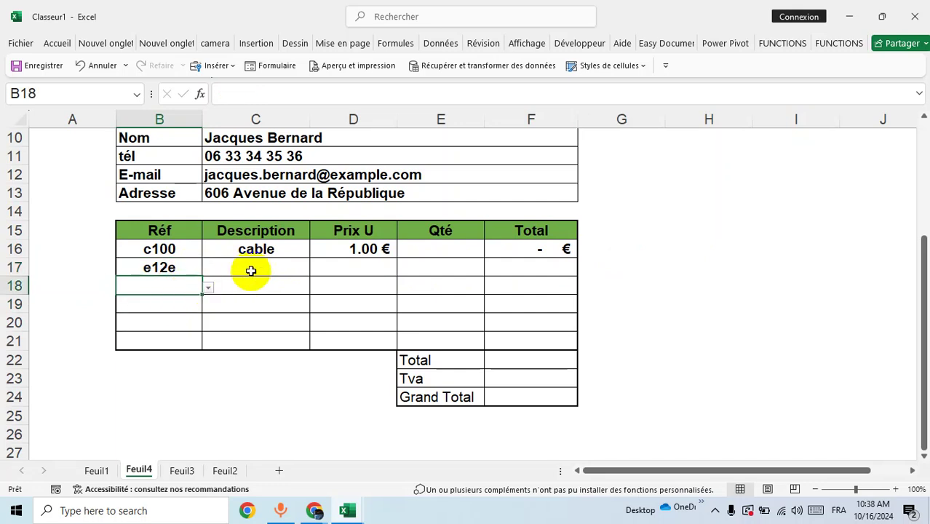
{"action": "left_click", "coordinate": [158, 267]}
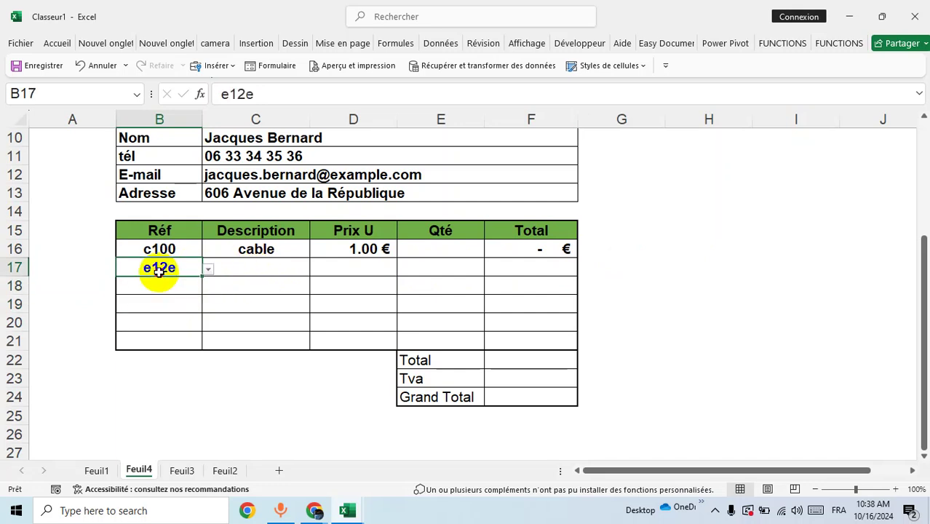
{"action": "left_click", "coordinate": [280, 249]}
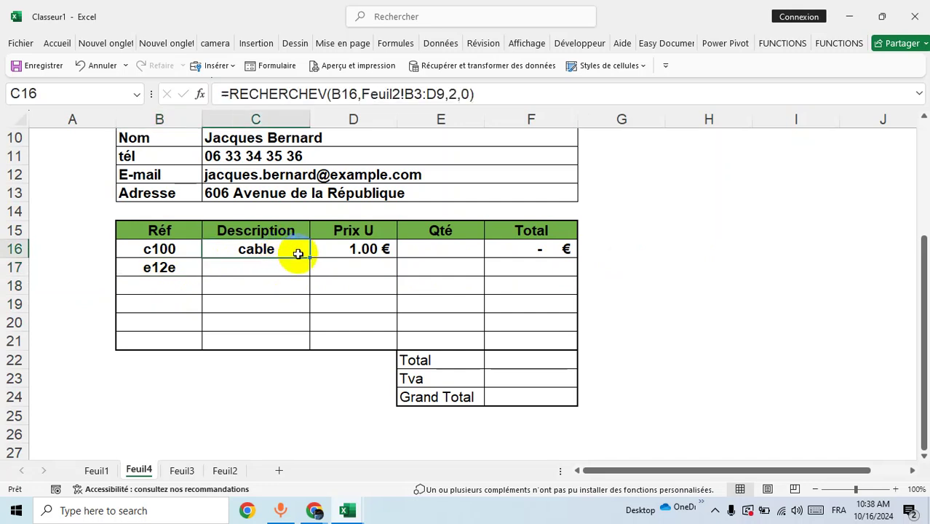
{"action": "left_click_drag", "start_coordinate": [308, 258], "coordinate": [310, 343]}
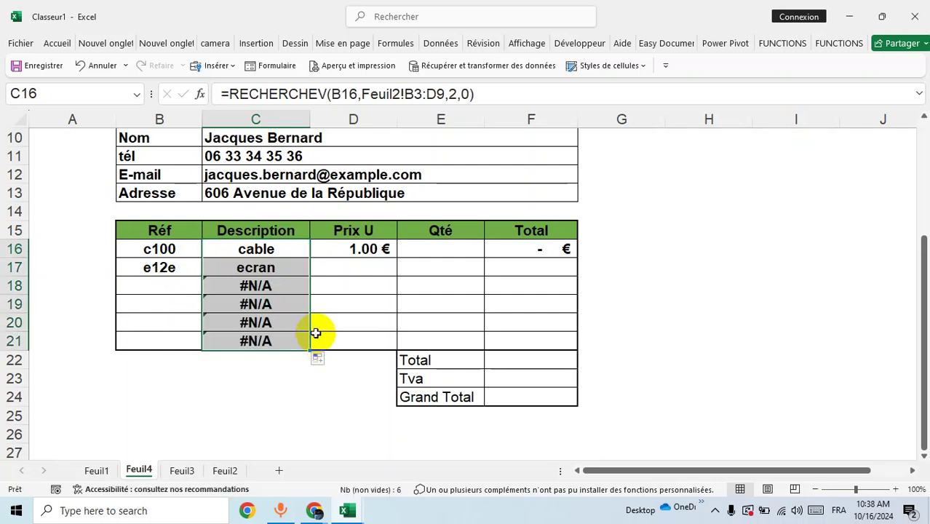
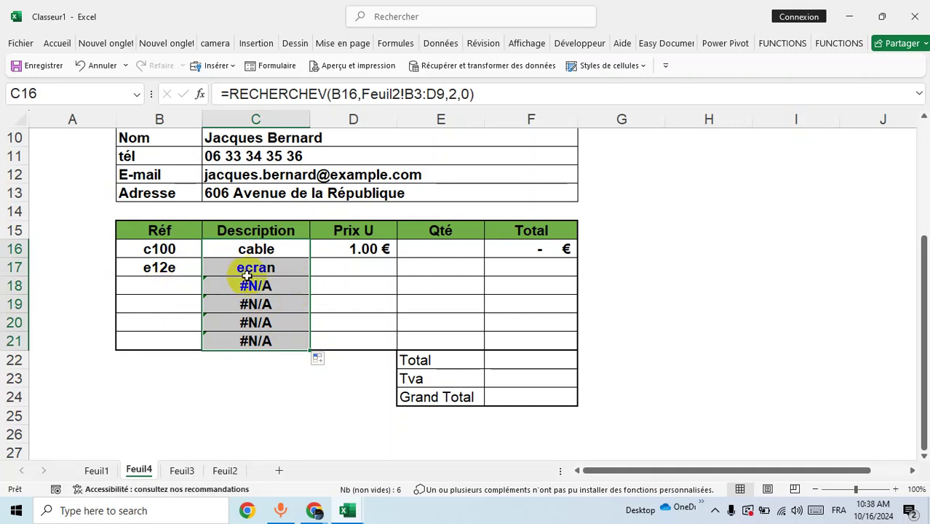
Wrap the C16 Description RECHERCHEV in SIERREUR(...,"") and fill it down to C21
{"action": "left_click", "coordinate": [268, 372]}
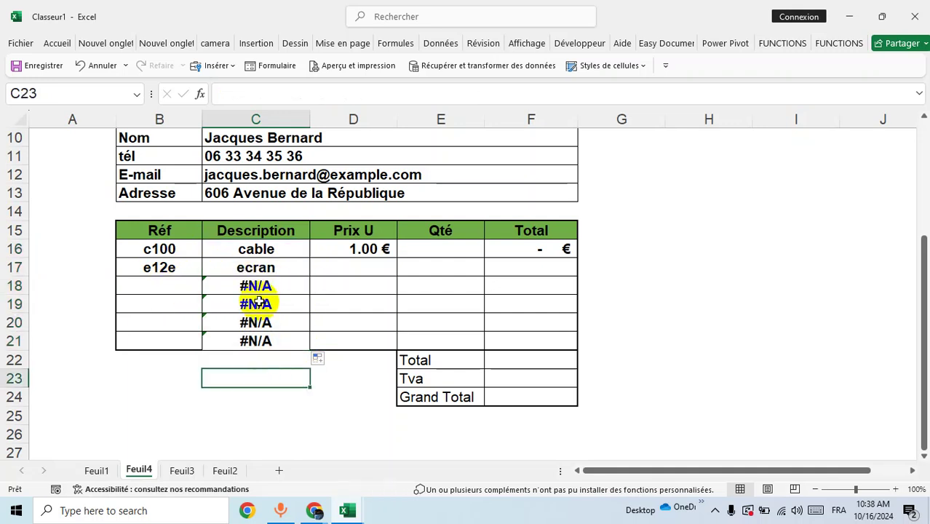
{"action": "double_click", "coordinate": [255, 249]}
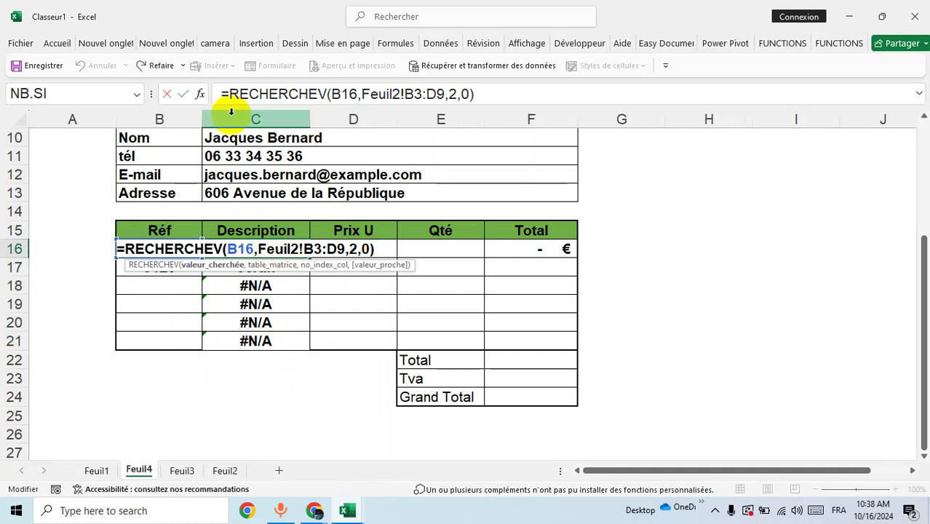
{"action": "left_click", "coordinate": [227, 95]}
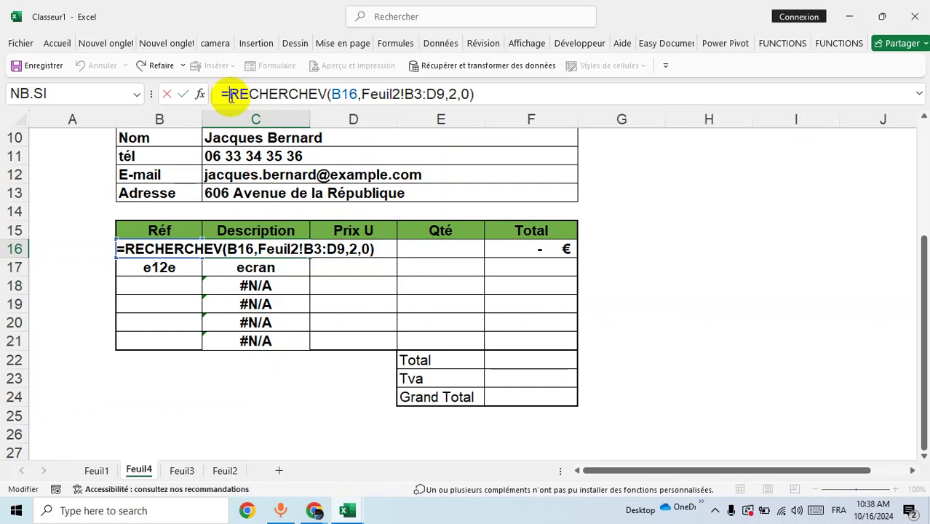
{"action": "type", "text": "s"}
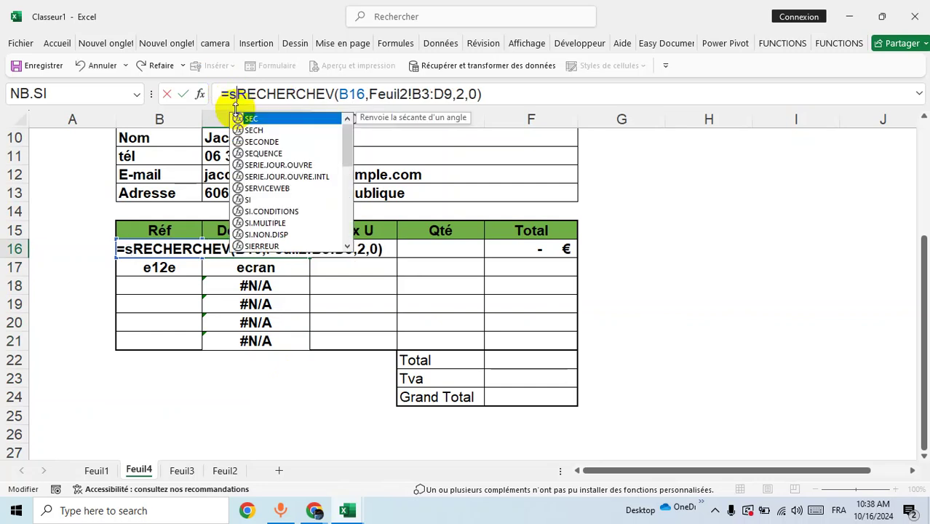
{"action": "type", "text": "i"}
{"action": "double_click", "coordinate": [273, 165]}
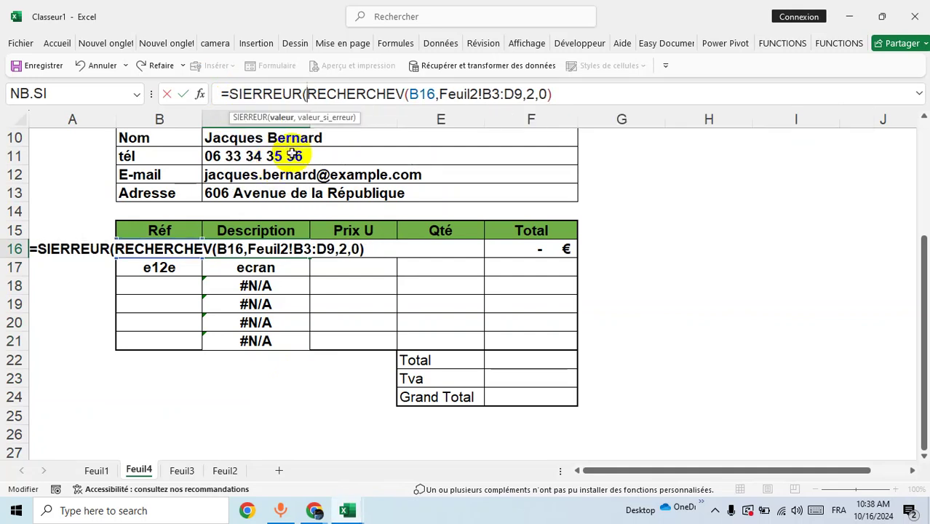
{"action": "left_click", "coordinate": [580, 94]}
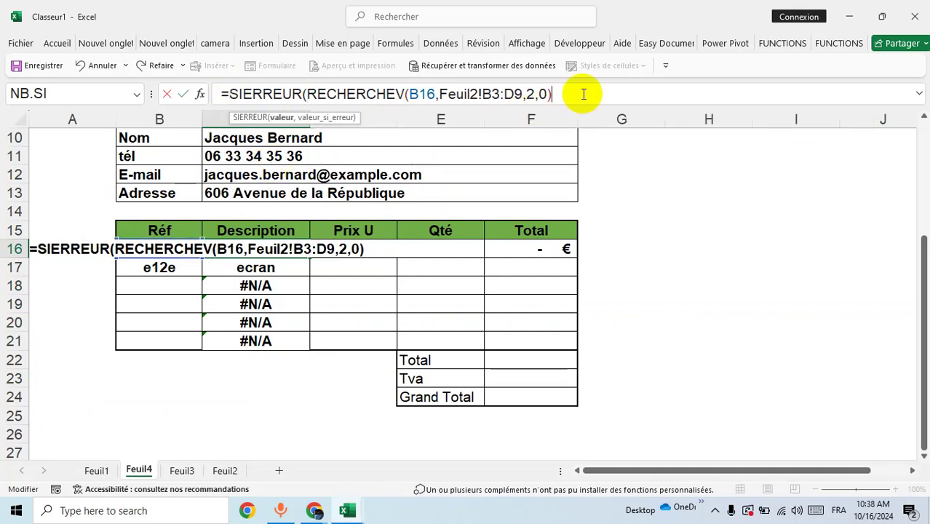
{"action": "type", "text": ",\")"}
{"action": "key", "text": "Return"}
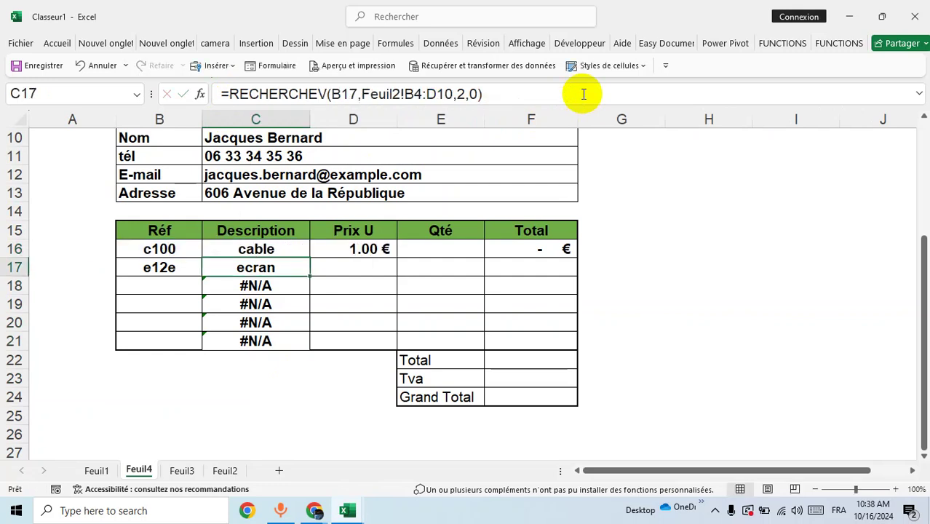
{"action": "left_click", "coordinate": [291, 246]}
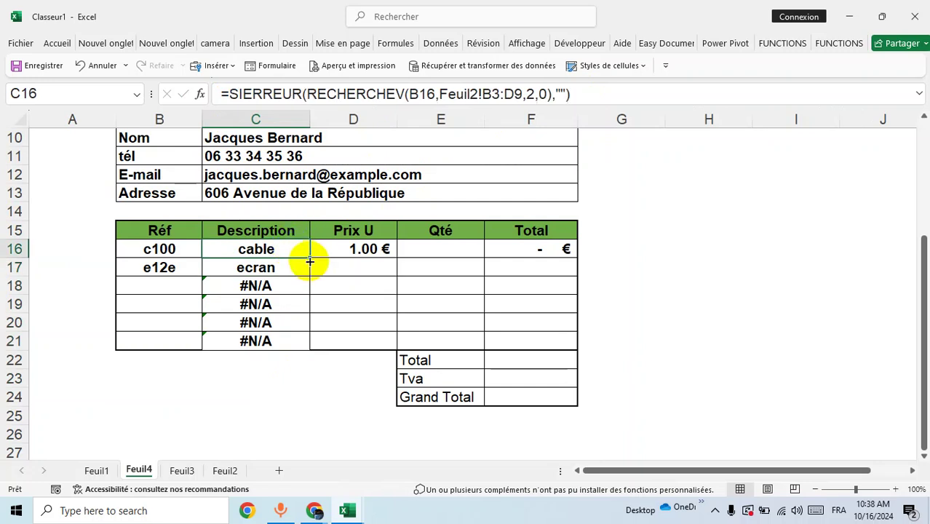
{"action": "left_click_drag", "start_coordinate": [310, 258], "coordinate": [303, 343]}
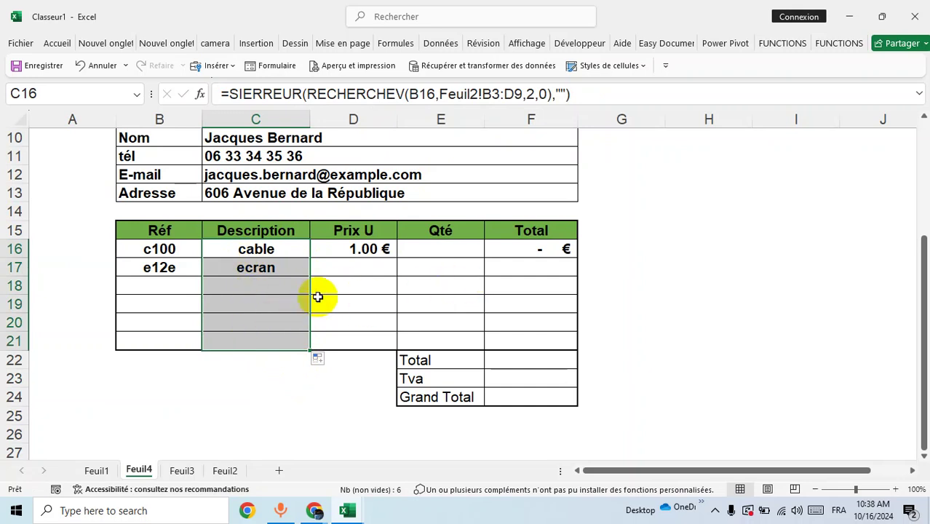
Enter quantity 5 in E16 and clear the c100 reference from B16
{"action": "left_click", "coordinate": [366, 252]}
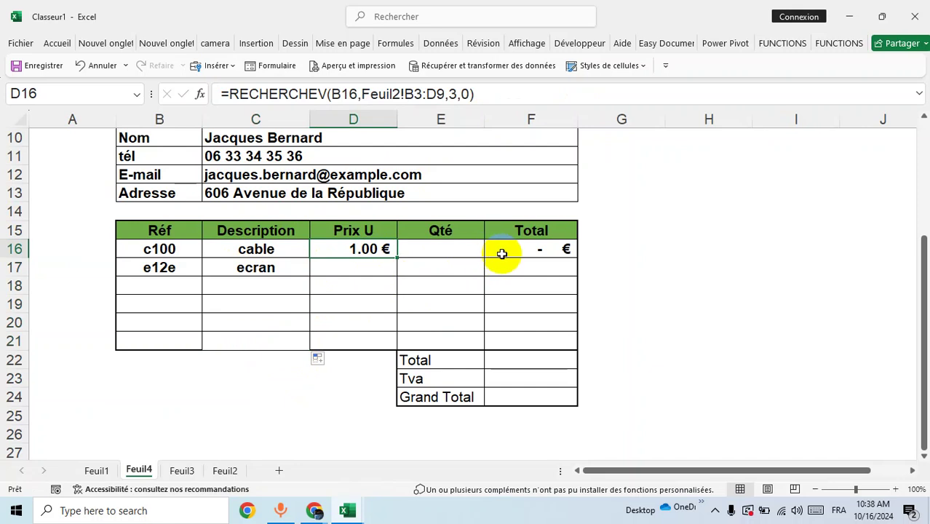
{"action": "left_click", "coordinate": [447, 250]}
{"action": "type", "text": "5"}
{"action": "left_click", "coordinate": [617, 284]}
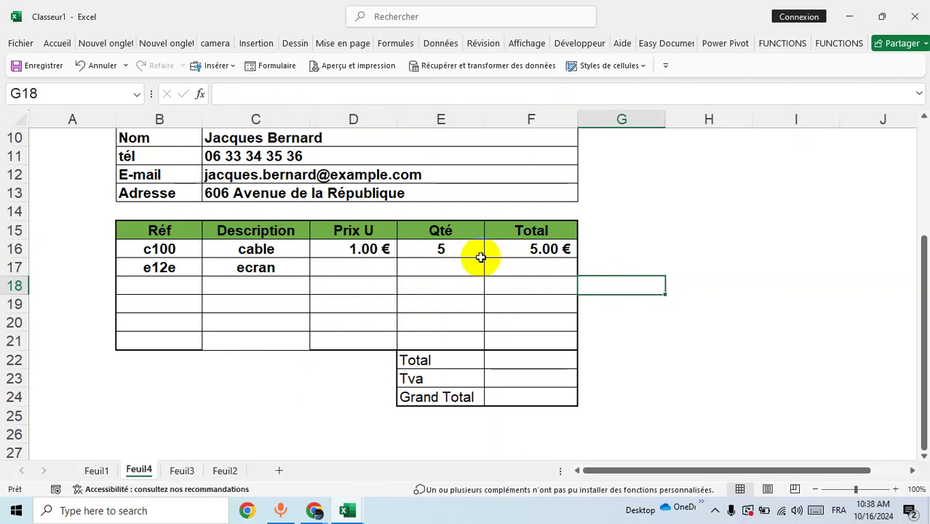
{"action": "left_click", "coordinate": [189, 251]}
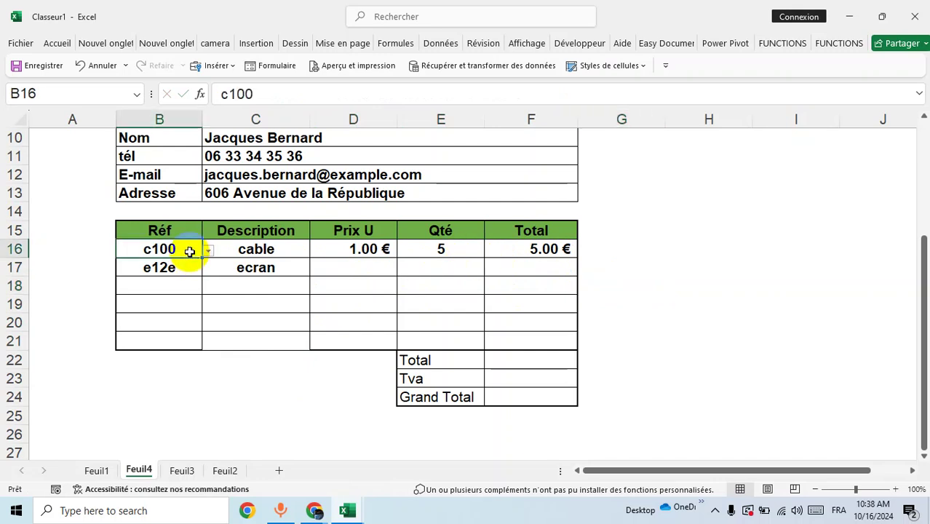
{"action": "key", "text": "Delete"}
{"action": "left_click", "coordinate": [622, 255]}
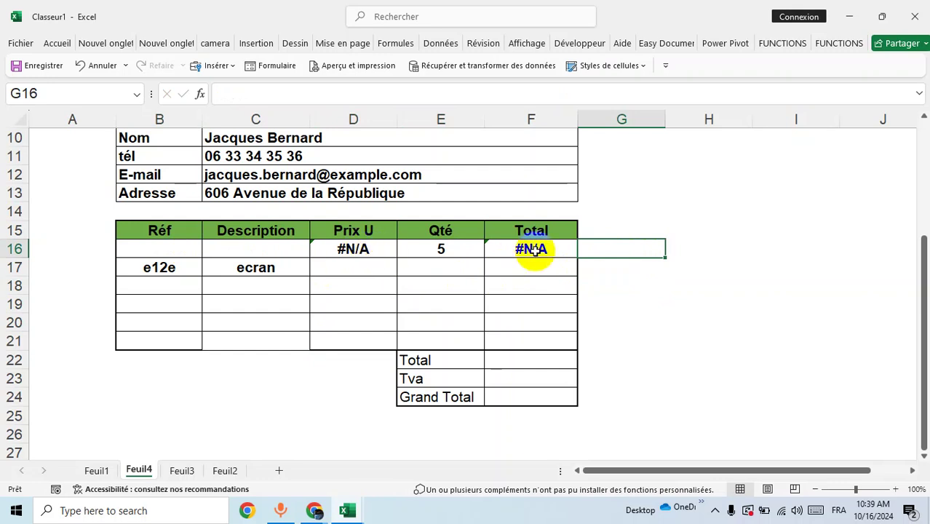
Wrap the D16 Prix U lookup in SIERREUR(...,"") and fill it down to D21
{"action": "left_click", "coordinate": [370, 248]}
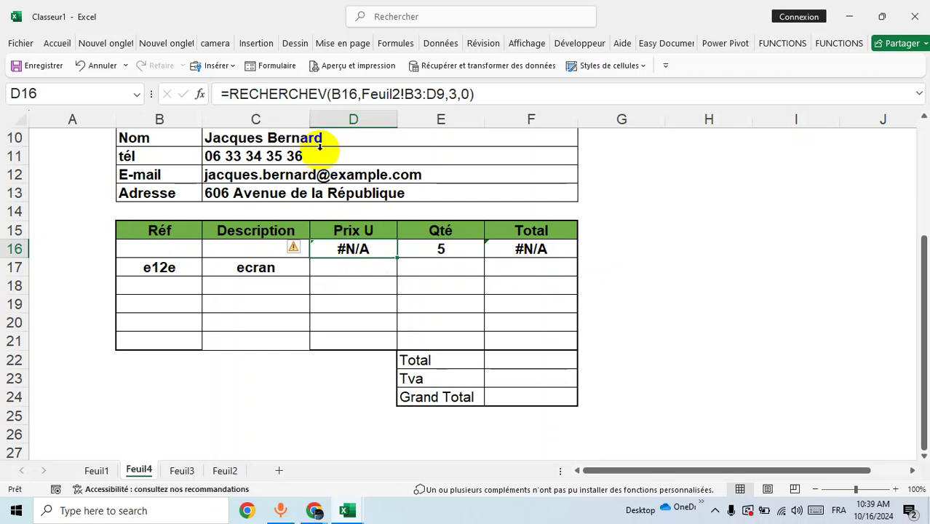
{"action": "left_click", "coordinate": [226, 94]}
{"action": "type", "text": "s"}
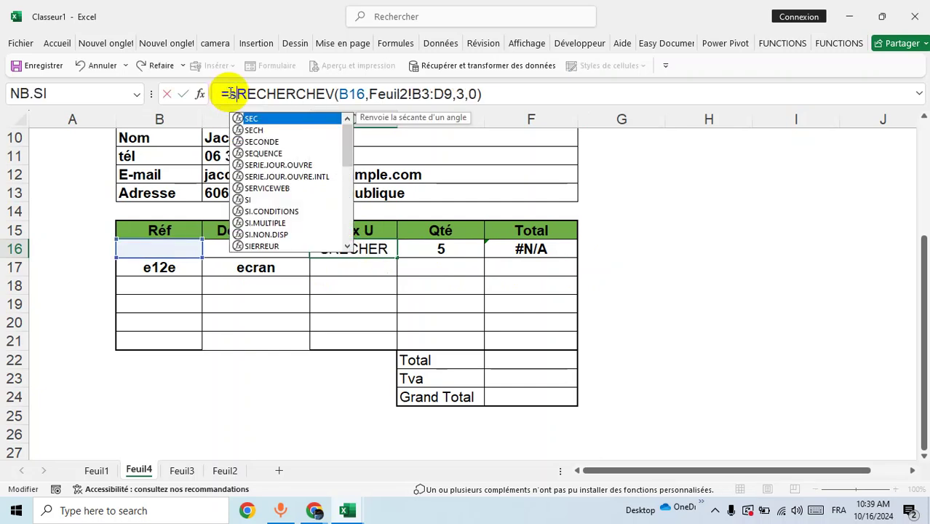
{"action": "type", "text": "i"}
{"action": "double_click", "coordinate": [273, 166]}
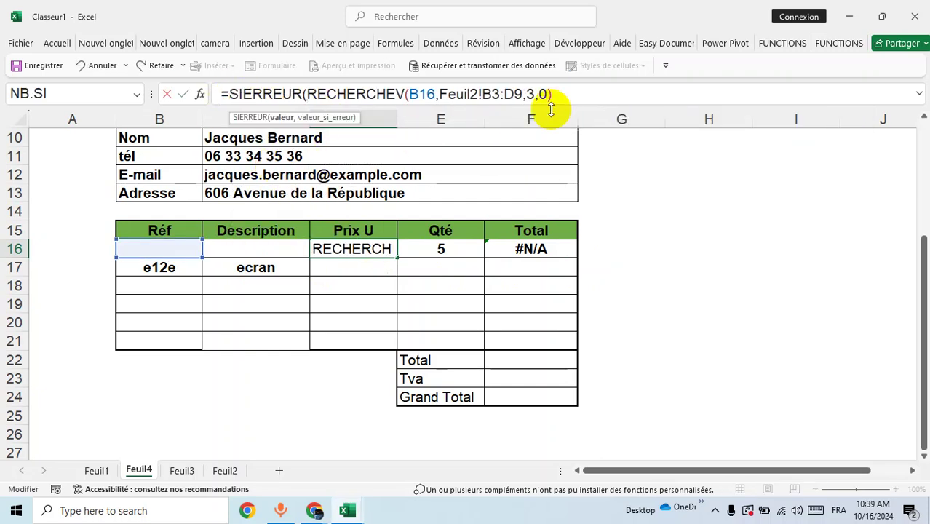
{"action": "left_click", "coordinate": [566, 94]}
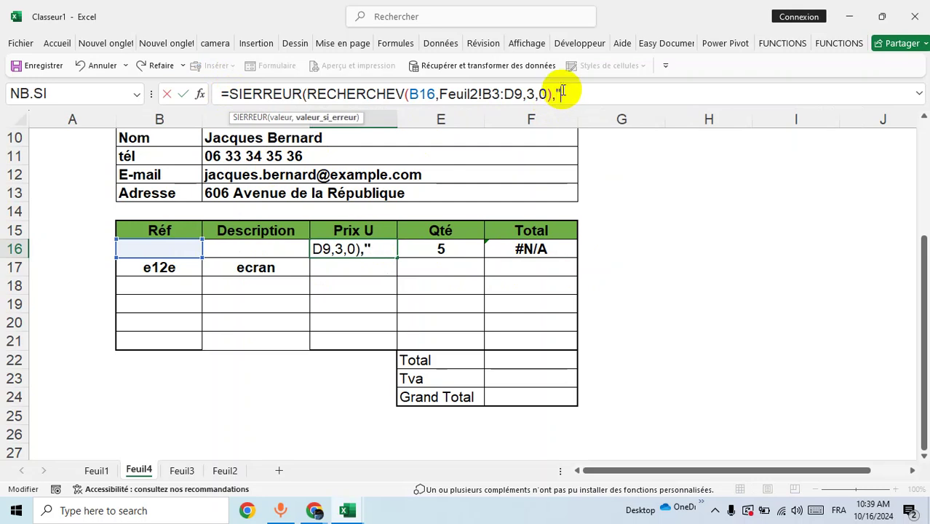
{"action": "type", "text": "\")"}
{"action": "key", "text": "Return"}
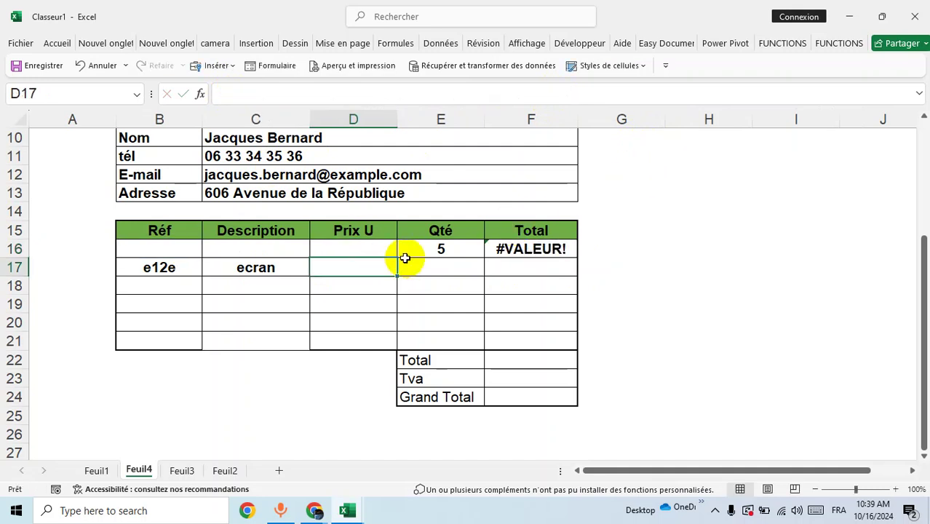
{"action": "left_click", "coordinate": [380, 249]}
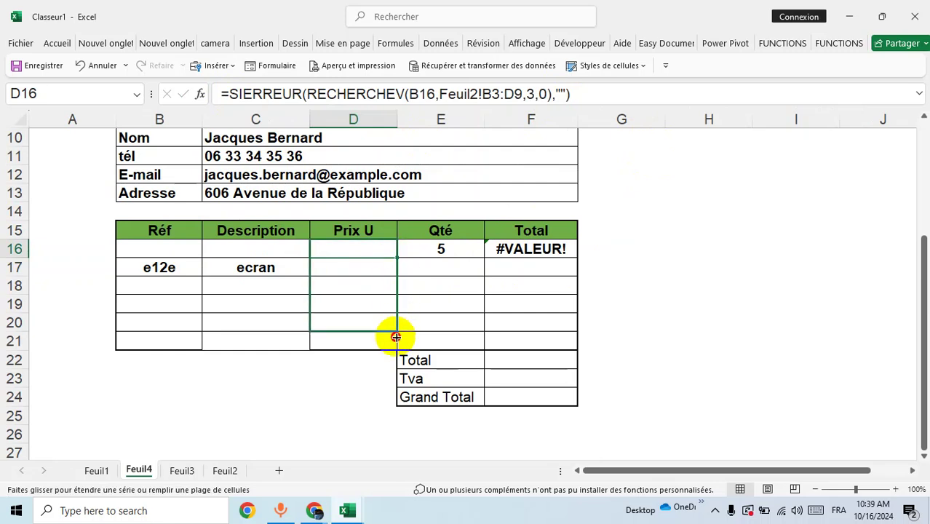
{"action": "left_click_drag", "start_coordinate": [398, 257], "coordinate": [397, 339]}
{"action": "left_click", "coordinate": [642, 253]}
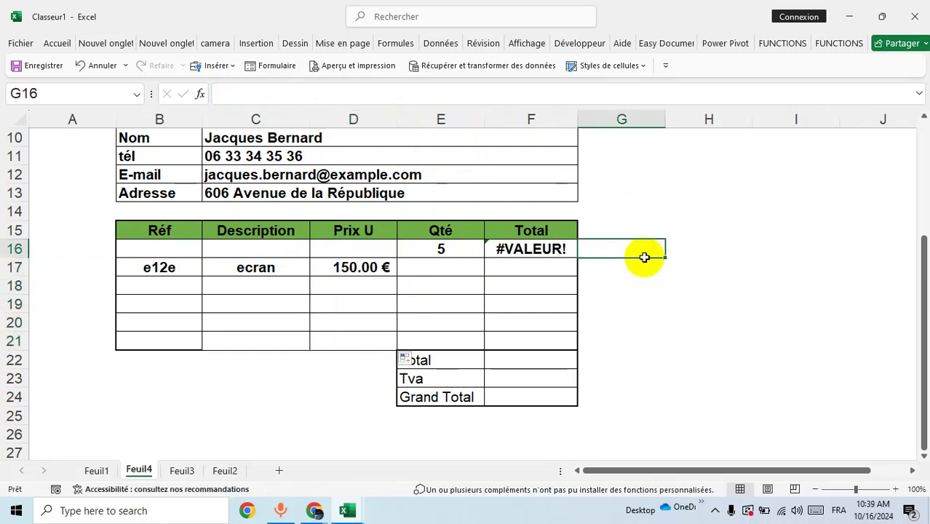
Wrap the F16 line total in SIERREUR and fill it down to F21
{"action": "left_click", "coordinate": [532, 249]}
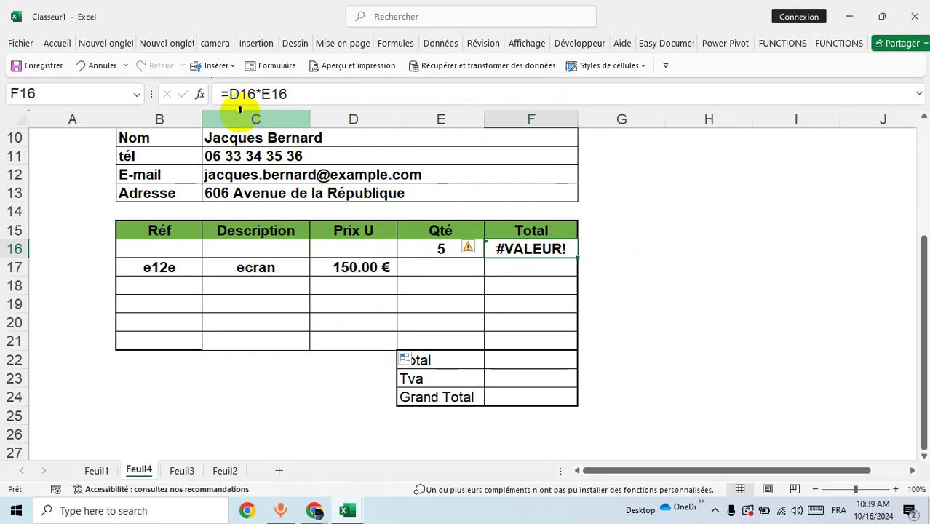
{"action": "left_click", "coordinate": [227, 93]}
{"action": "type", "text": "si"}
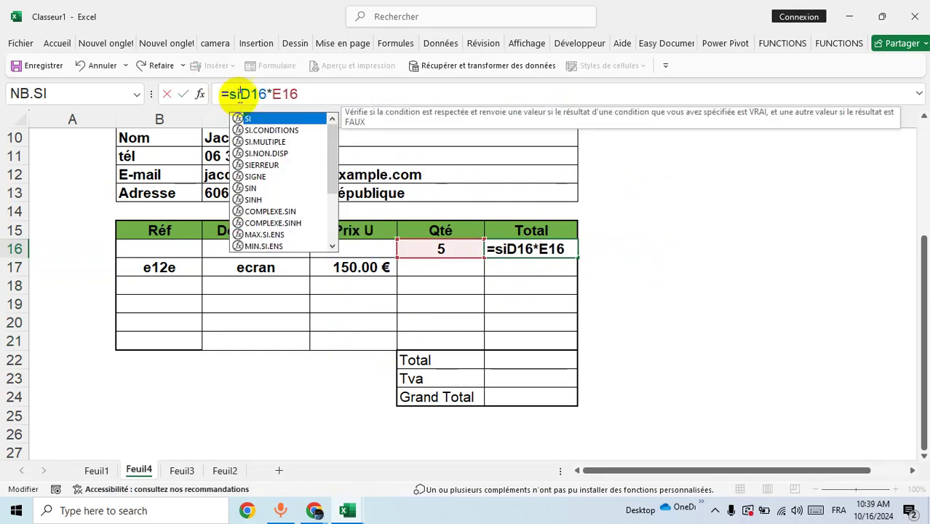
{"action": "double_click", "coordinate": [270, 165]}
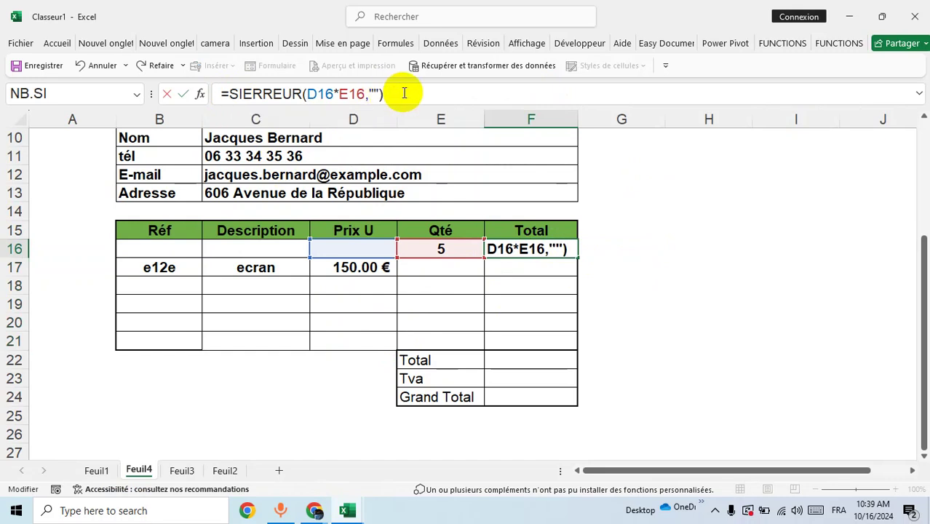
{"action": "key", "text": "Return"}
{"action": "left_click", "coordinate": [540, 248]}
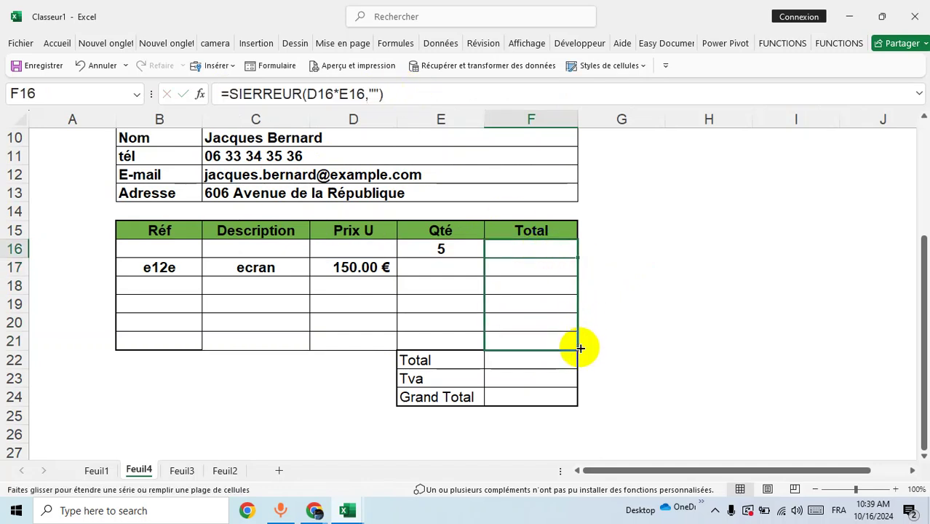
{"action": "left_click_drag", "start_coordinate": [576, 258], "coordinate": [577, 346]}
{"action": "left_click", "coordinate": [630, 282]}
Choose reference c100 again in B16 and enter quantity 1 in E17
{"action": "left_click", "coordinate": [191, 249]}
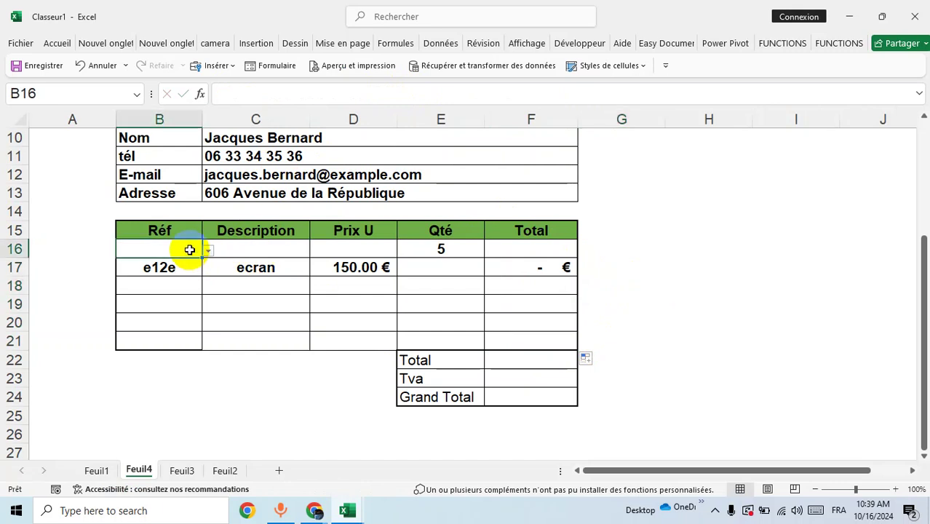
{"action": "left_click", "coordinate": [208, 250]}
{"action": "left_click", "coordinate": [178, 263]}
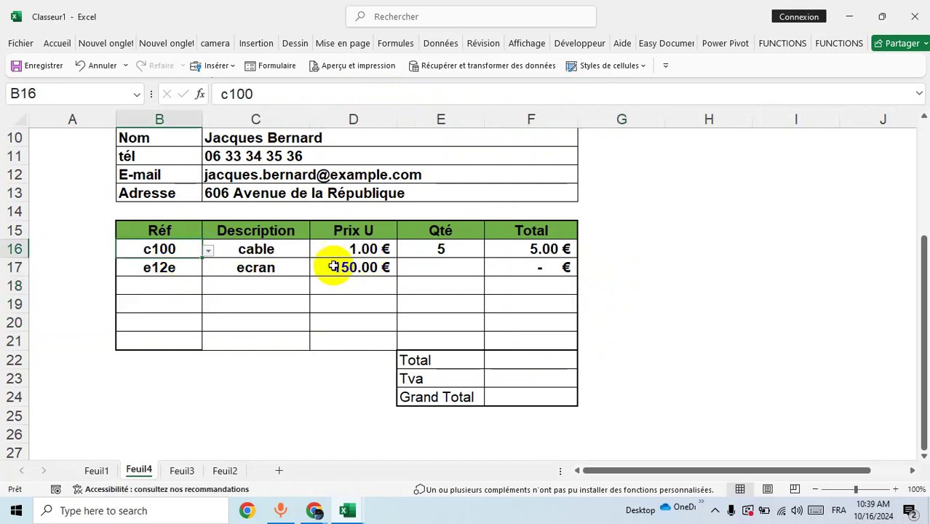
{"action": "left_click", "coordinate": [446, 266]}
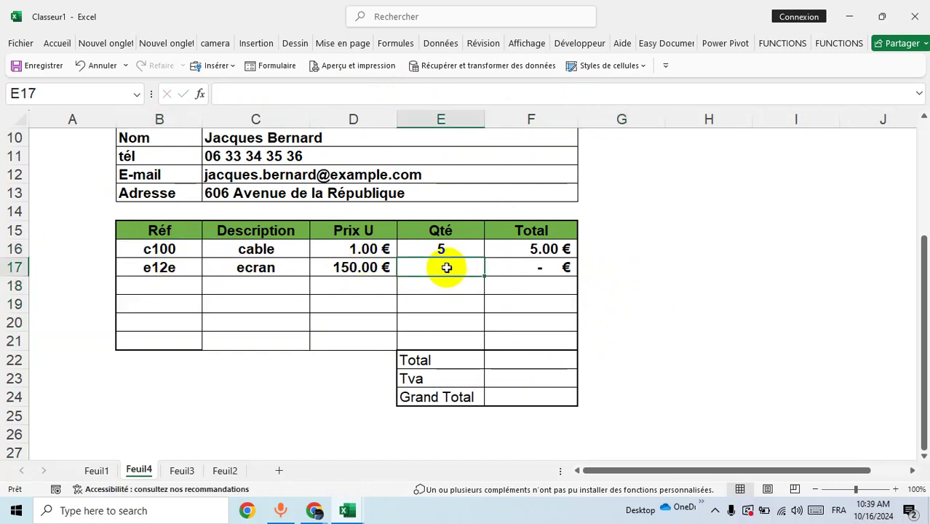
{"action": "type", "text": "1"}
Pick p10b from the B18 dropdown and give it quantity 5
{"action": "left_click", "coordinate": [197, 286]}
{"action": "left_click", "coordinate": [208, 287]}
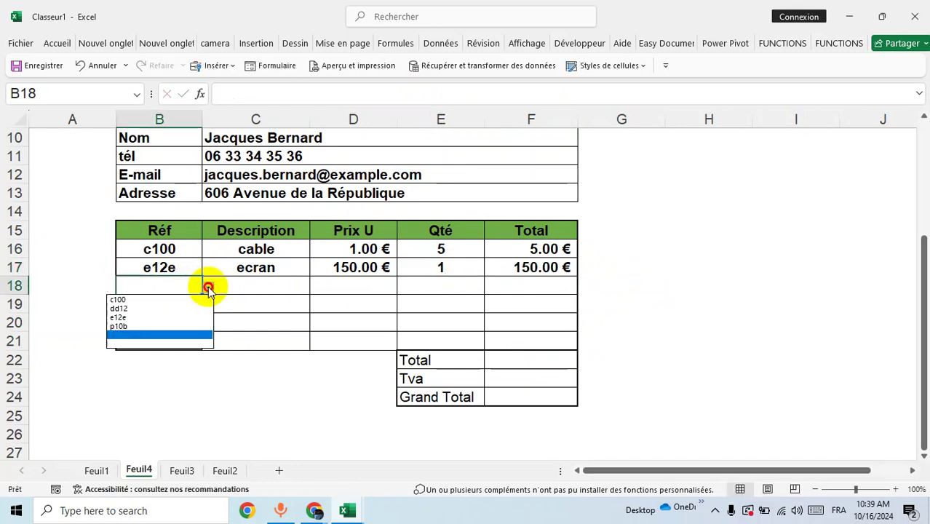
{"action": "left_click", "coordinate": [170, 328]}
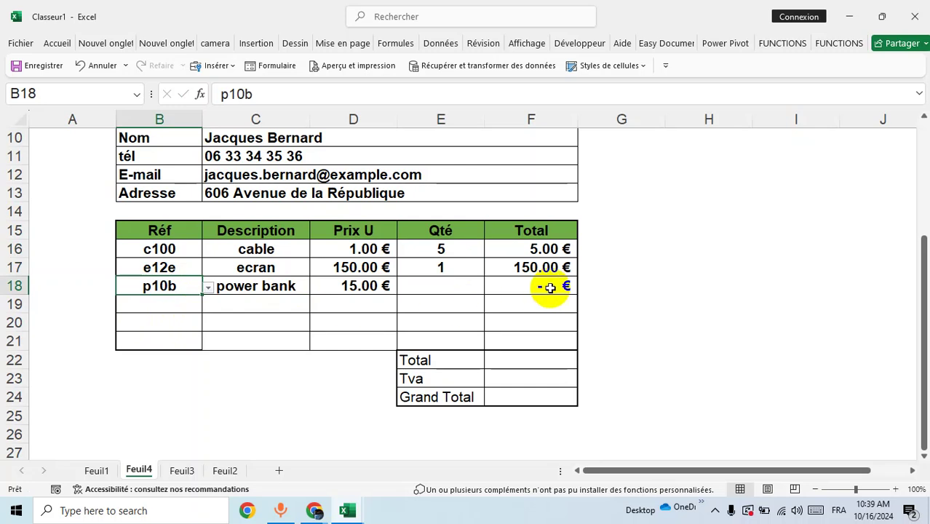
{"action": "left_click", "coordinate": [432, 283]}
{"action": "type", "text": "5"}
{"action": "left_click", "coordinate": [671, 234]}
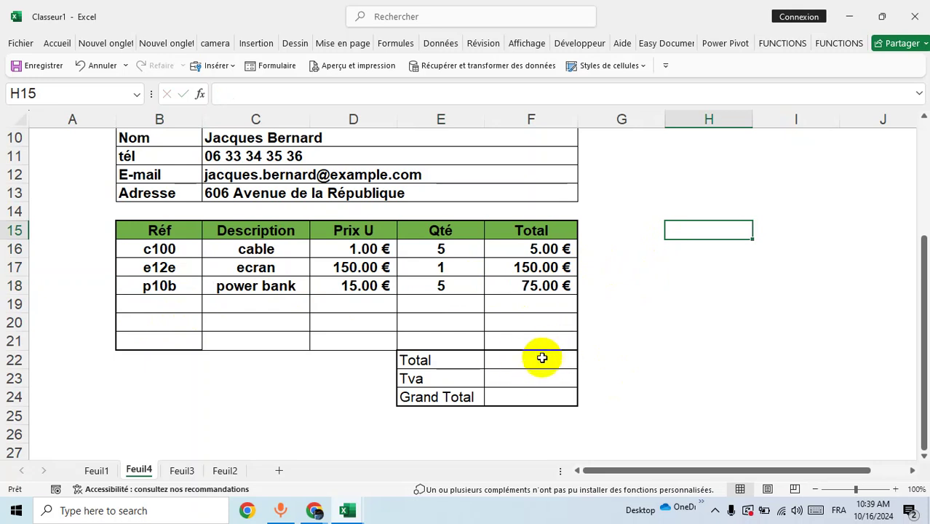
AutoSum the line totals F16:F21 into the Total cell F22
{"action": "left_click", "coordinate": [541, 358]}
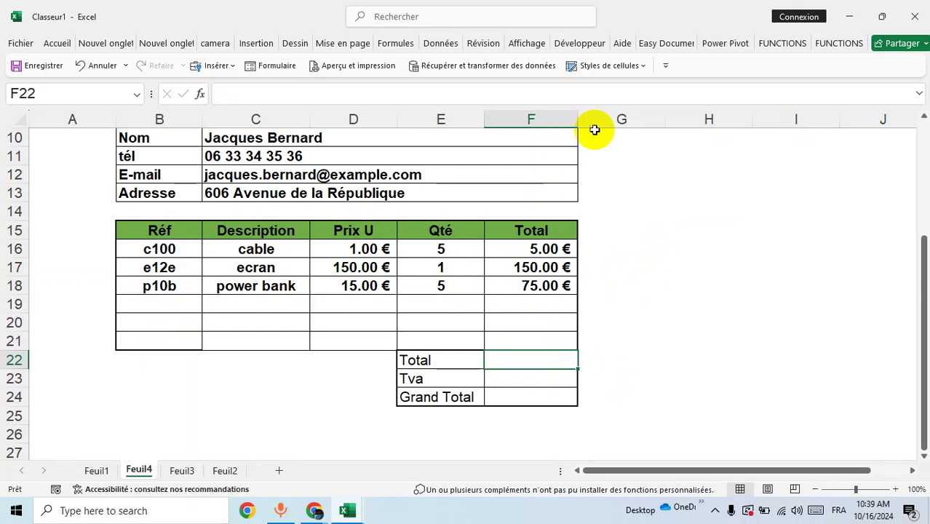
{"action": "left_click", "coordinate": [57, 43]}
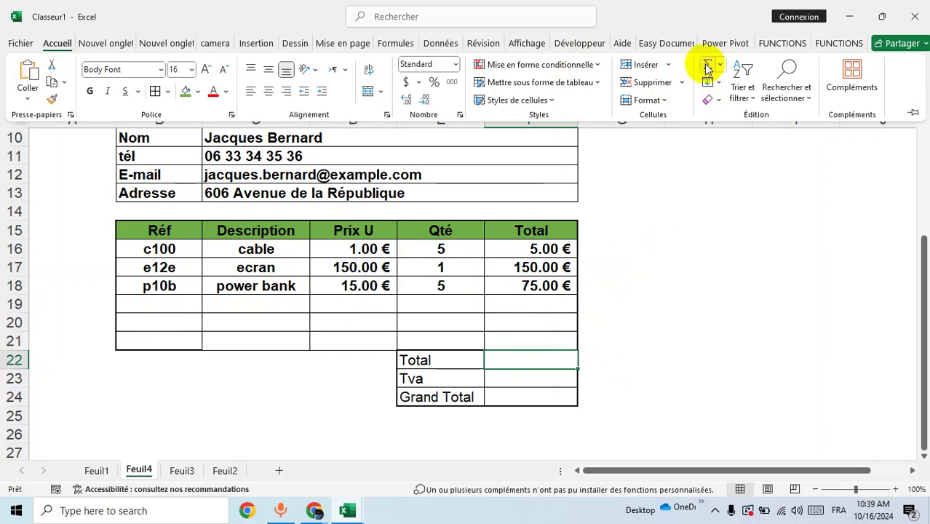
{"action": "left_click", "coordinate": [705, 66]}
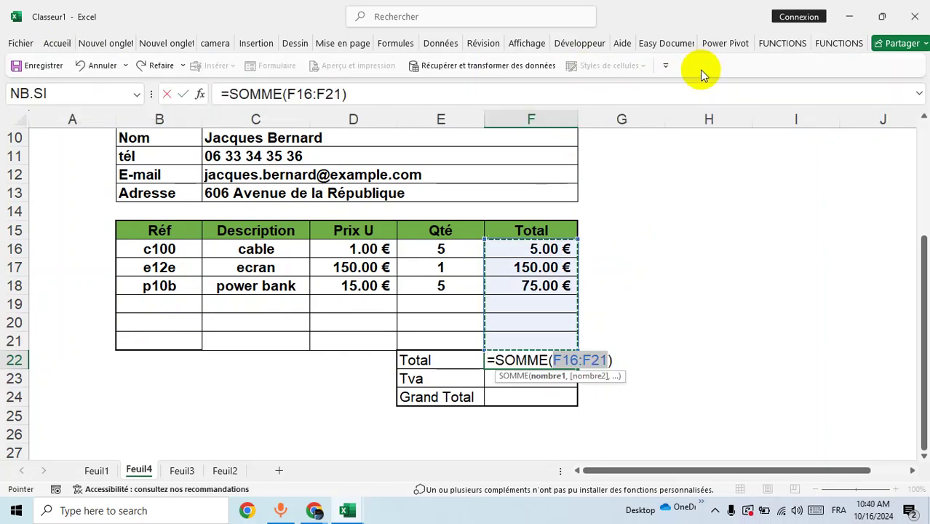
{"action": "key", "text": "Return"}
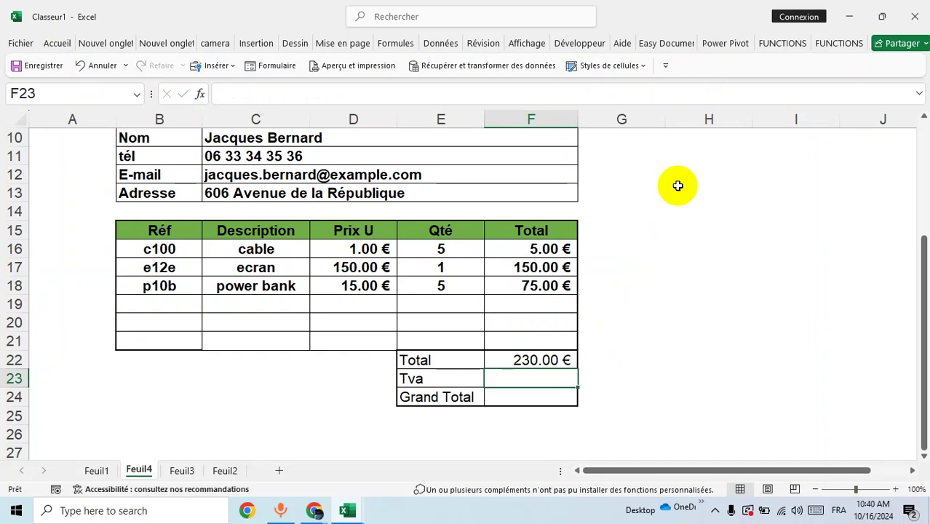
{"action": "left_click", "coordinate": [709, 322]}
Enter the Tva formula =F22*20% in F23
{"action": "left_click", "coordinate": [545, 377]}
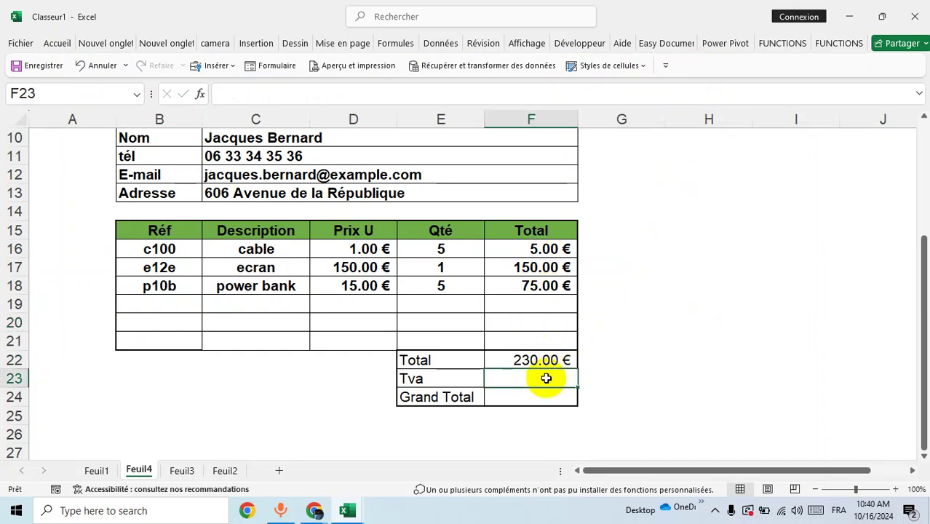
{"action": "type", "text": "="}
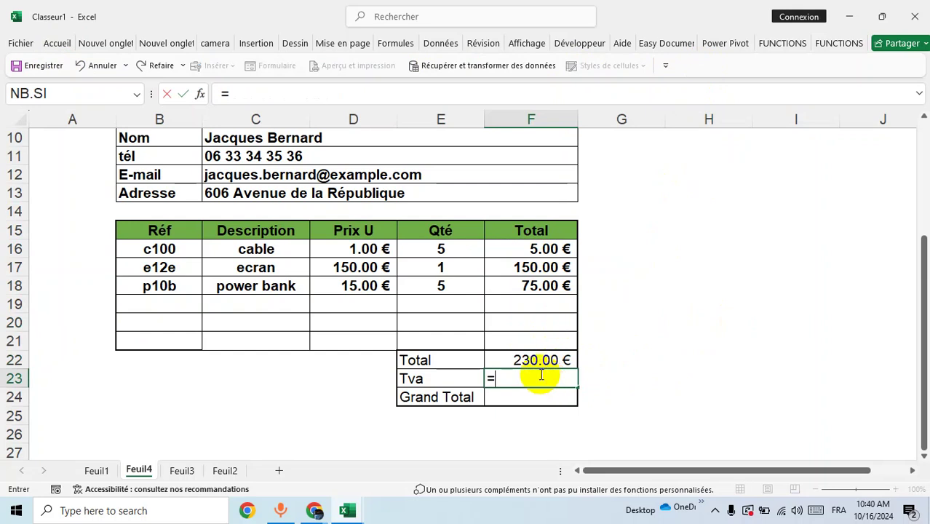
{"action": "left_click", "coordinate": [517, 361]}
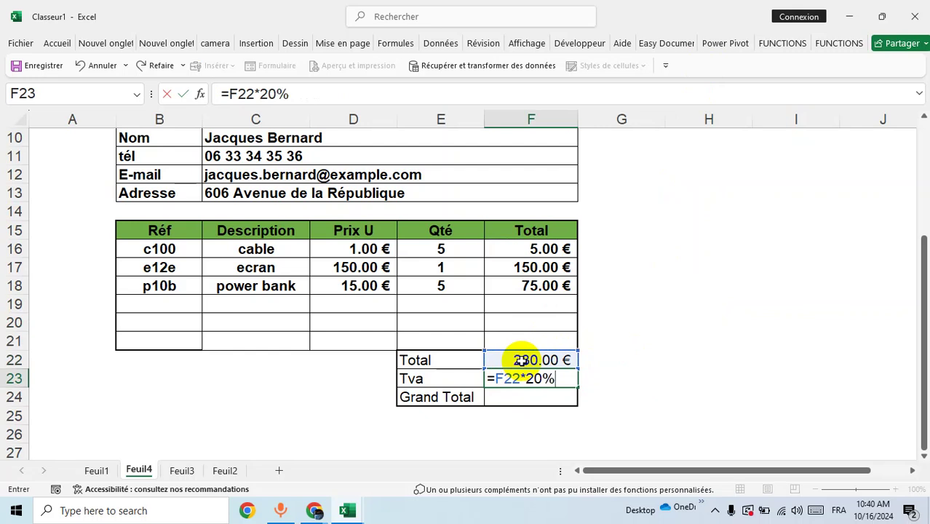
{"action": "key", "text": "Return"}
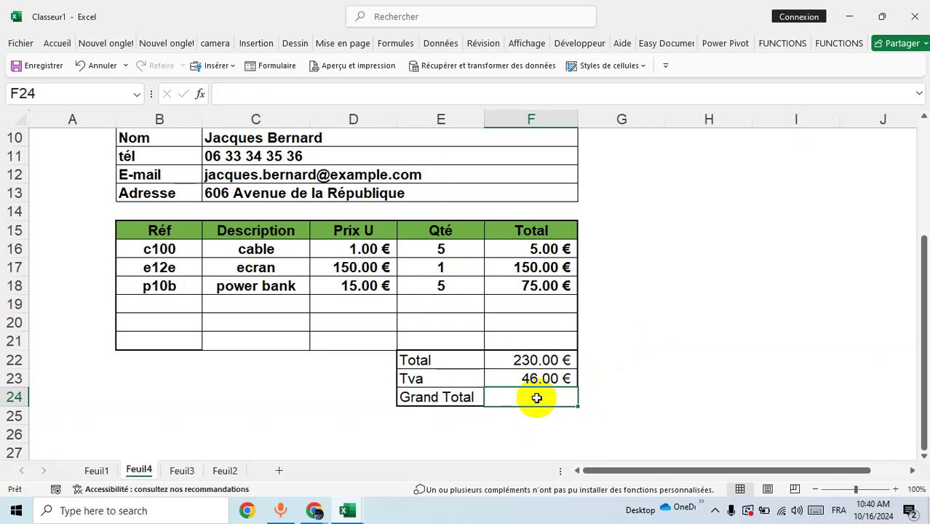
Enter the Grand Total formula =F22+F23 in F24
{"action": "type", "text": "="}
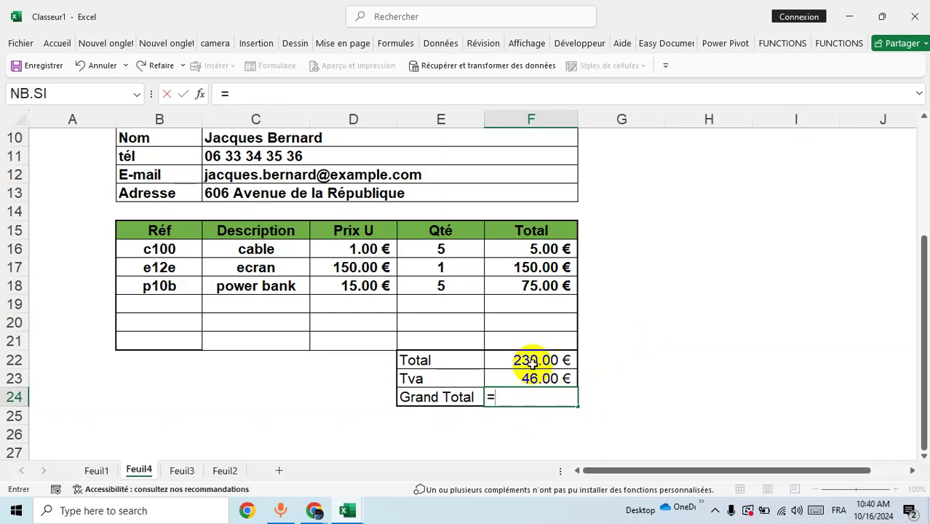
{"action": "left_click", "coordinate": [538, 362]}
{"action": "type", "text": "+"}
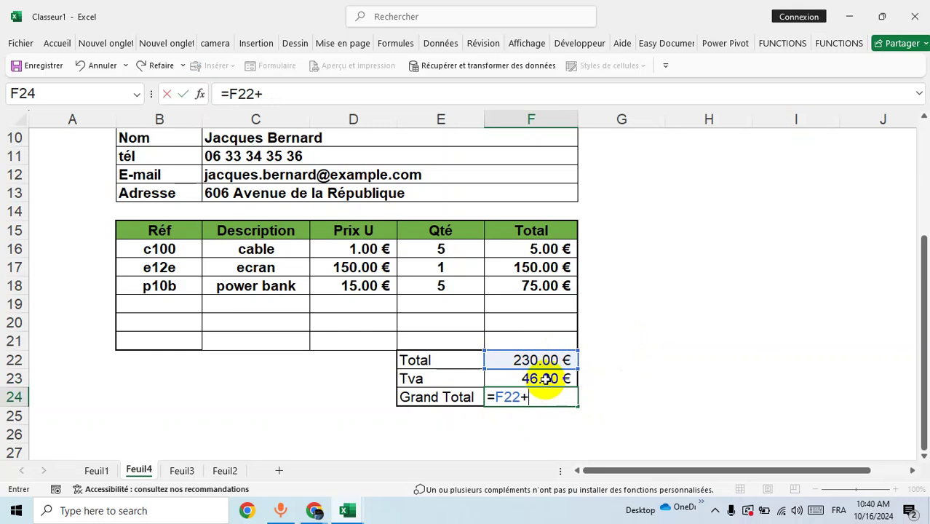
{"action": "left_click", "coordinate": [545, 379]}
{"action": "key", "text": "Return"}
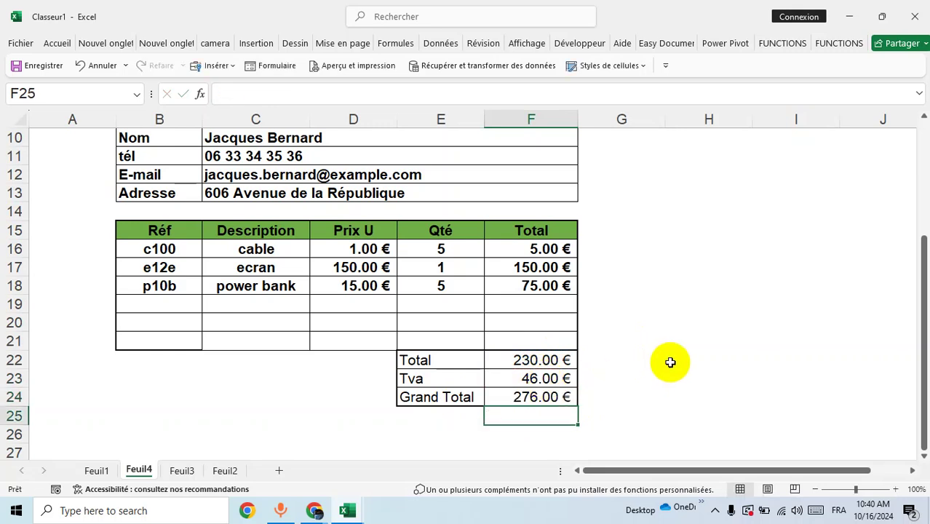
{"action": "left_click", "coordinate": [667, 362]}
Bold the Total, Tva and Grand Total labels and amounts in E22:F24
{"action": "left_click_drag", "start_coordinate": [434, 364], "coordinate": [531, 396]}
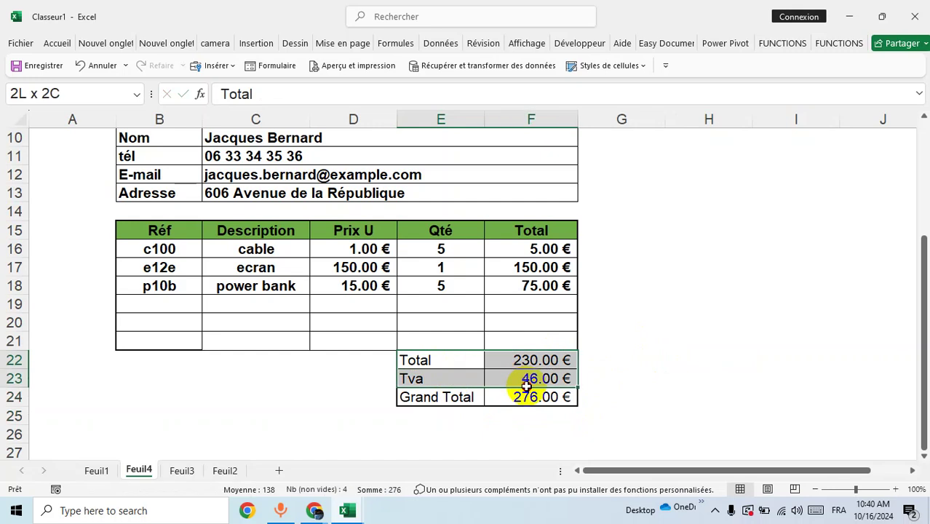
{"action": "left_click", "coordinate": [56, 43]}
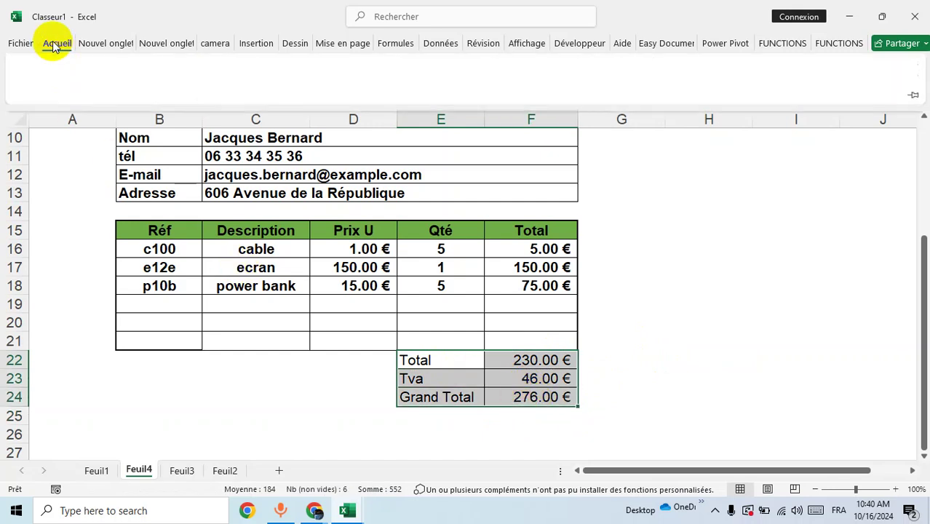
{"action": "left_click", "coordinate": [90, 92]}
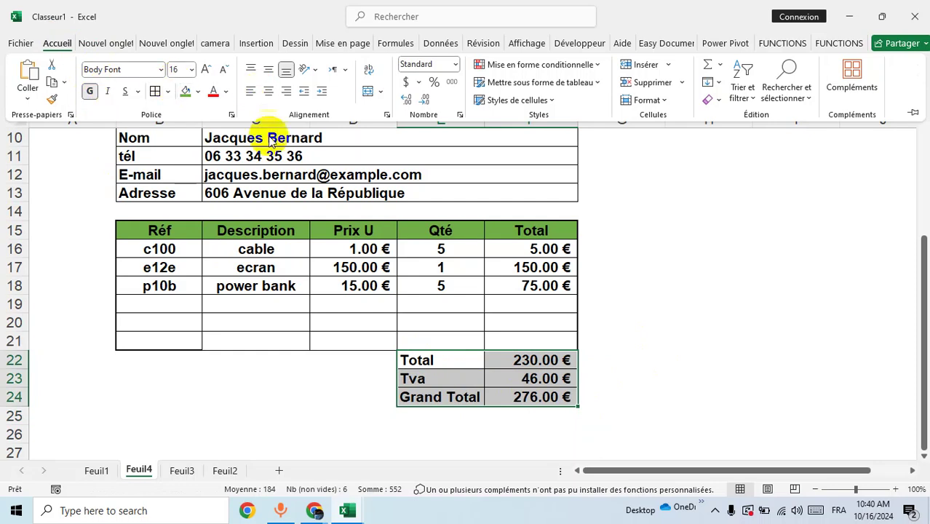
{"action": "key", "text": "ctrl+F1"}
{"action": "left_click", "coordinate": [711, 301]}
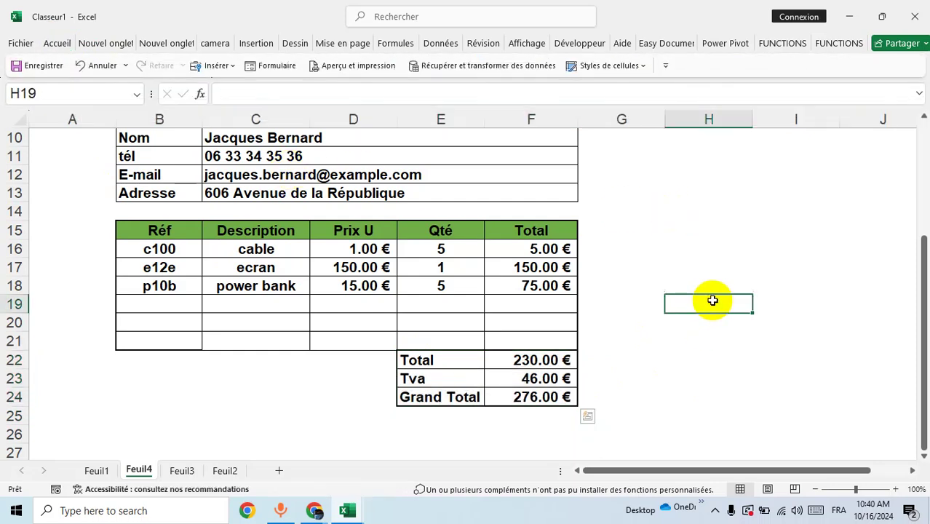
{"action": "scroll", "coordinate": [717, 289], "scroll_direction": "up", "scroll_amount": 2}
Wrap the client phone lookup in C11 with SIERREUR
{"action": "scroll", "coordinate": [717, 289], "scroll_direction": "down", "scroll_amount": 1}
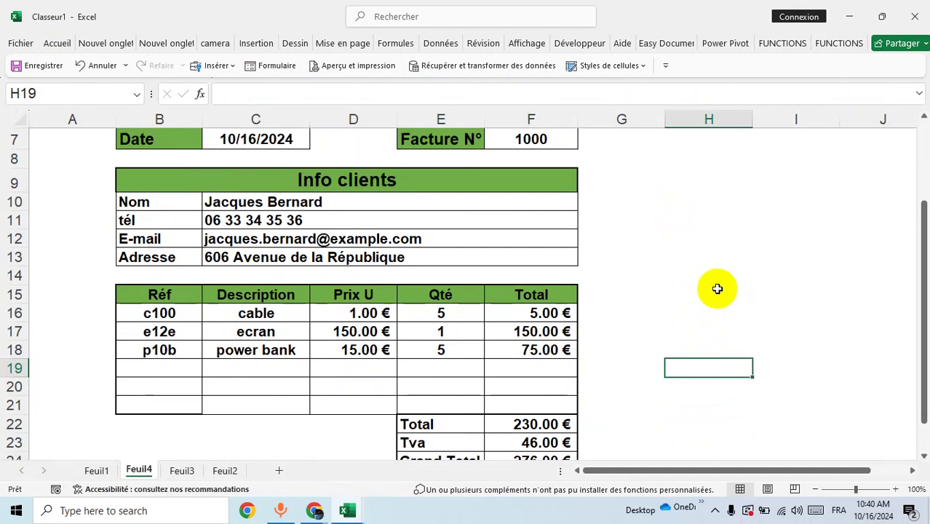
{"action": "scroll", "coordinate": [718, 287], "scroll_direction": "down", "scroll_amount": 1}
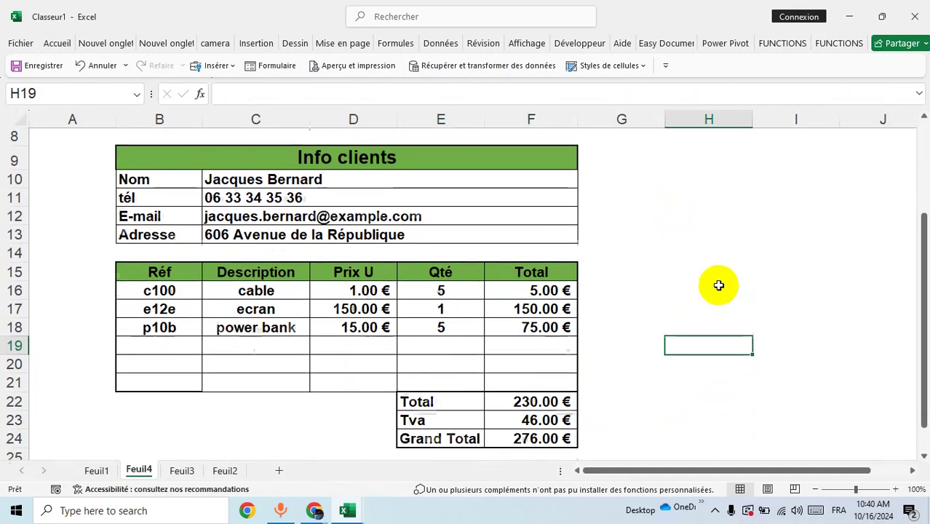
{"action": "scroll", "coordinate": [720, 281], "scroll_direction": "up", "scroll_amount": 2}
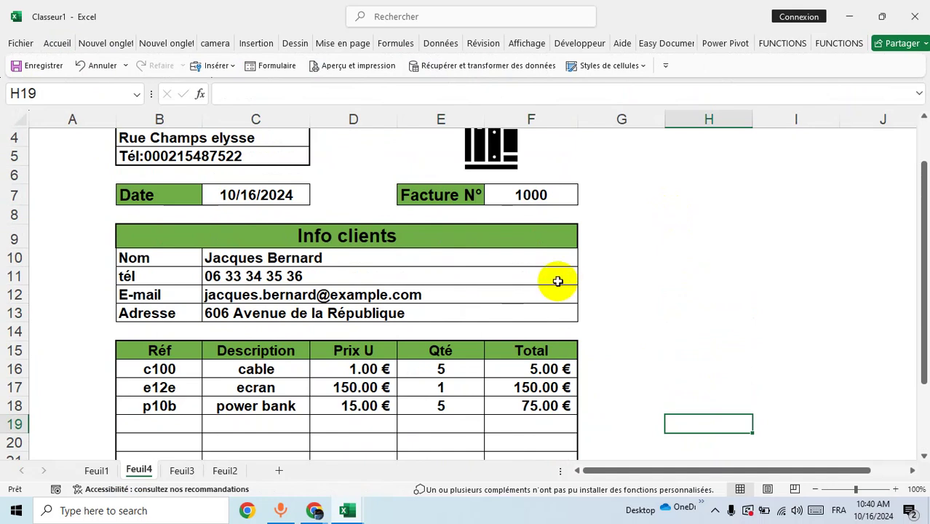
{"action": "left_click", "coordinate": [347, 260]}
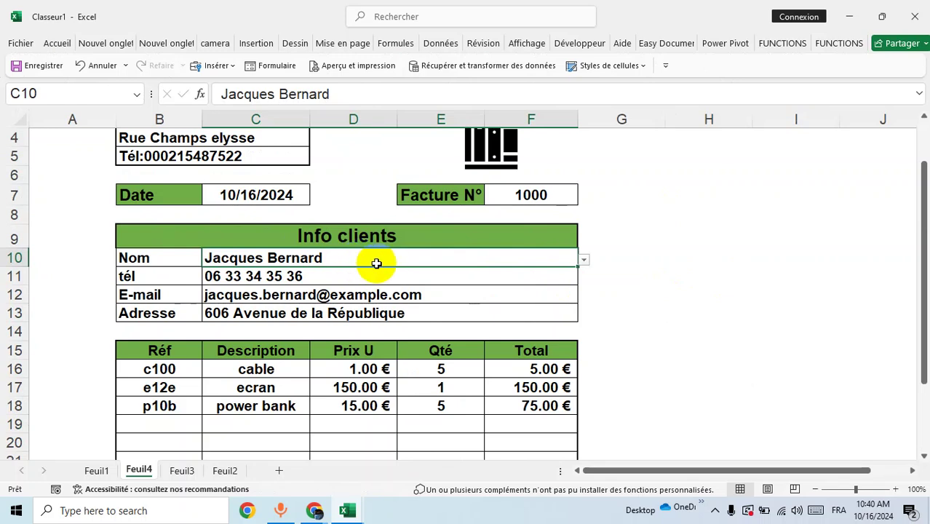
{"action": "left_click", "coordinate": [350, 277]}
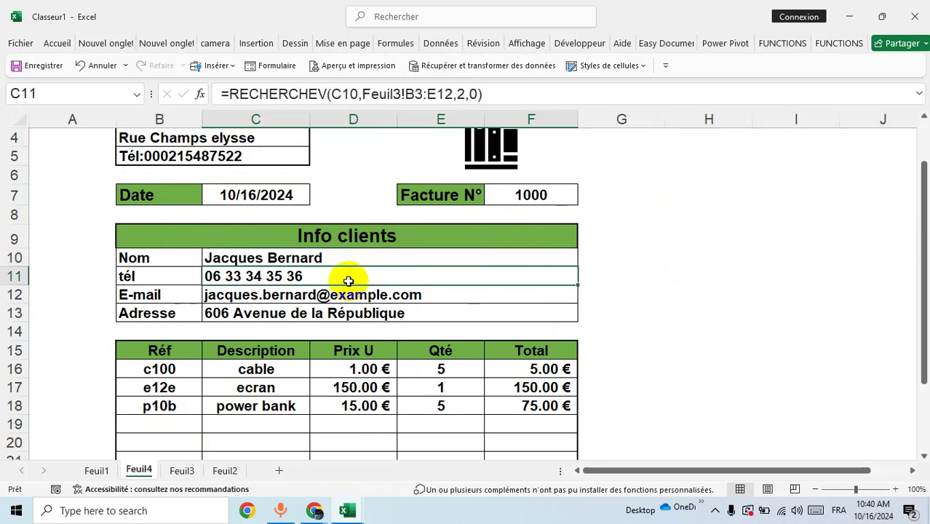
{"action": "left_click", "coordinate": [229, 93]}
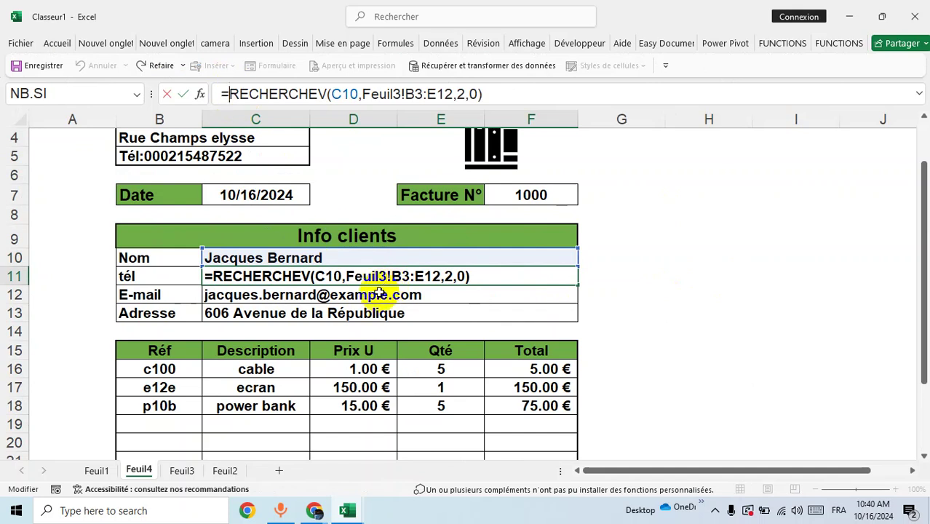
{"action": "type", "text": "si"}
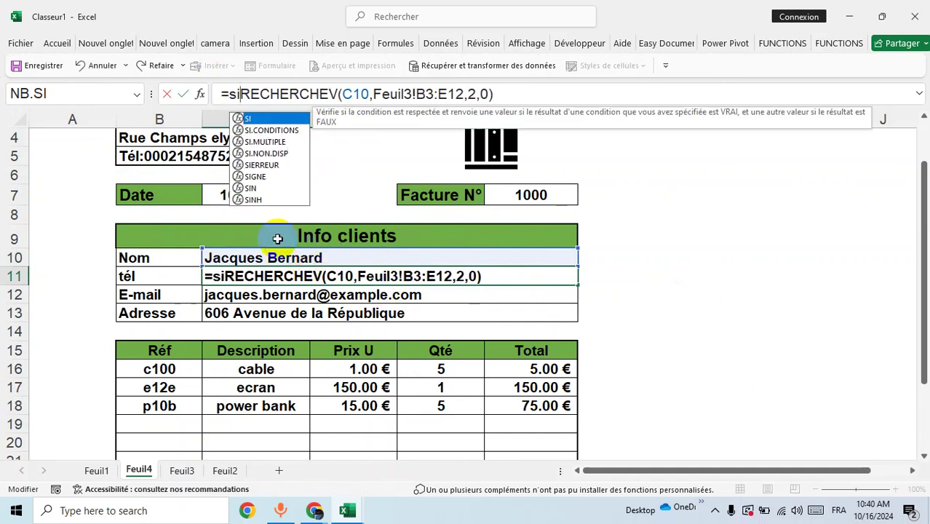
{"action": "double_click", "coordinate": [263, 165]}
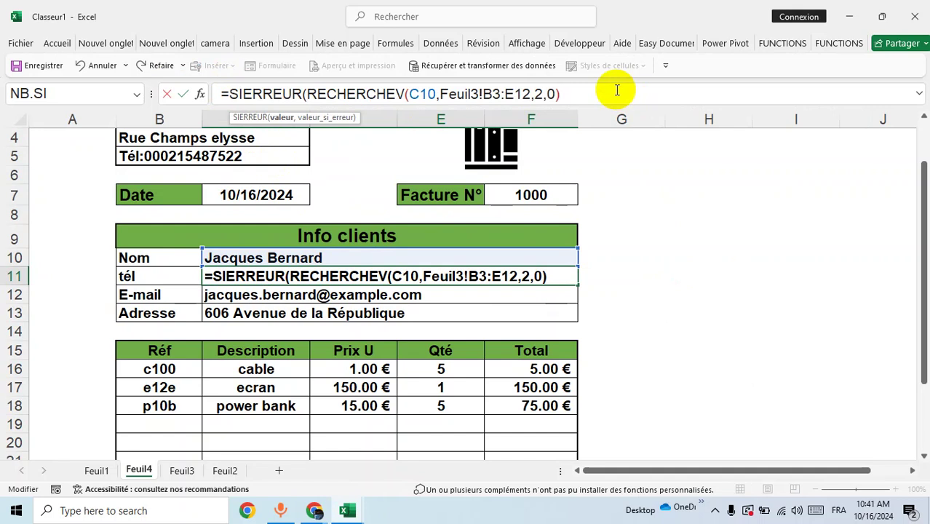
{"action": "type", "text": "\""}
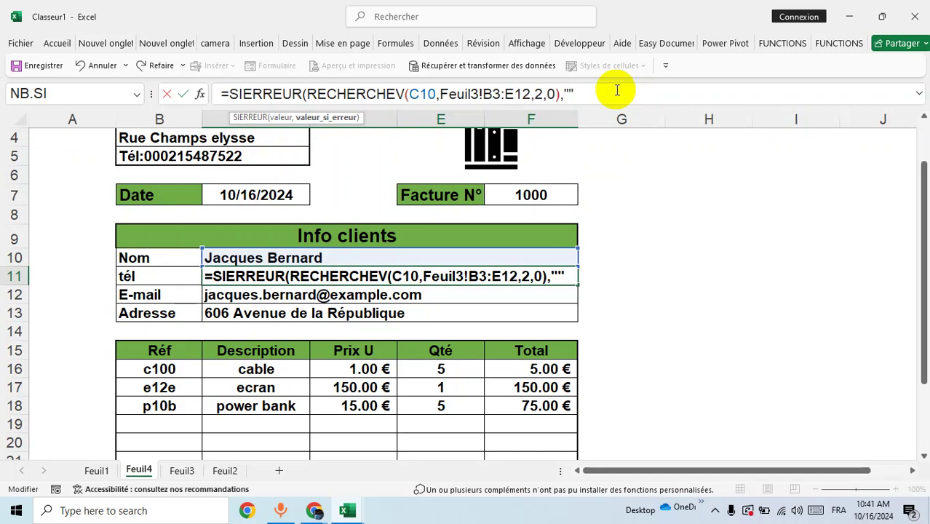
{"action": "type", "text": ")"}
{"action": "key", "text": "Return"}
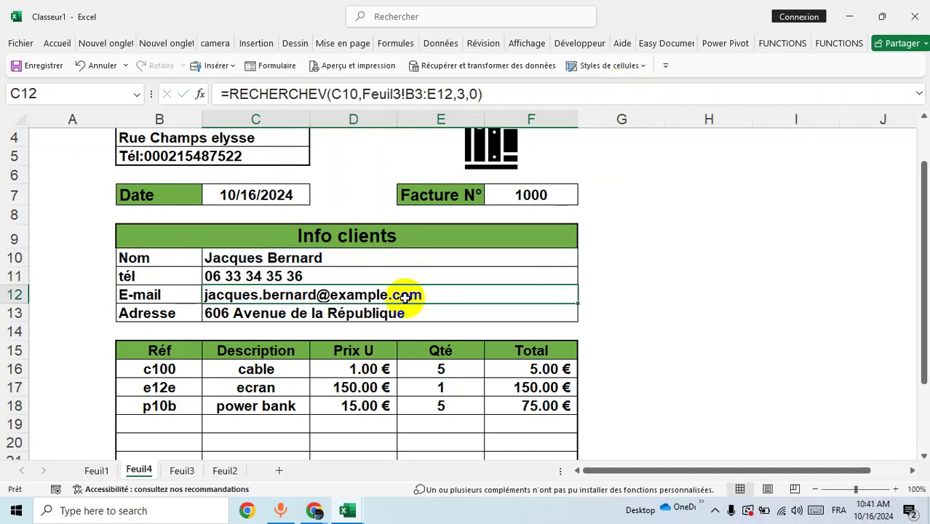
Wrap the C12 E-mail RECHERCHEV in SIERREUR(...,"")
{"action": "left_click", "coordinate": [229, 94]}
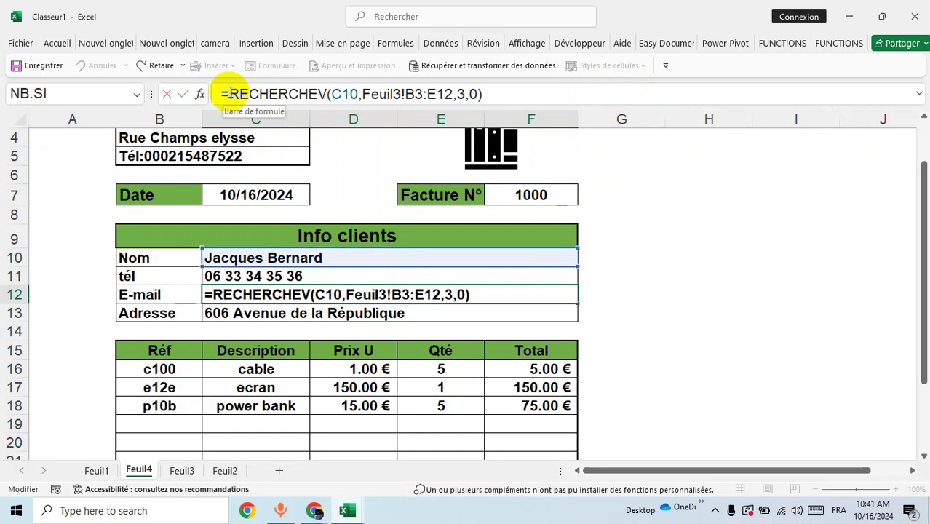
{"action": "type", "text": "s"}
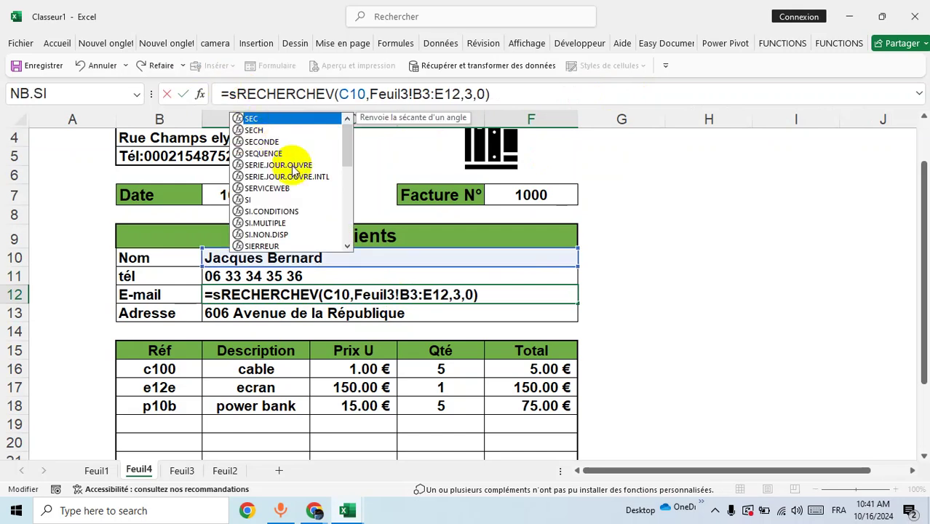
{"action": "double_click", "coordinate": [263, 246]}
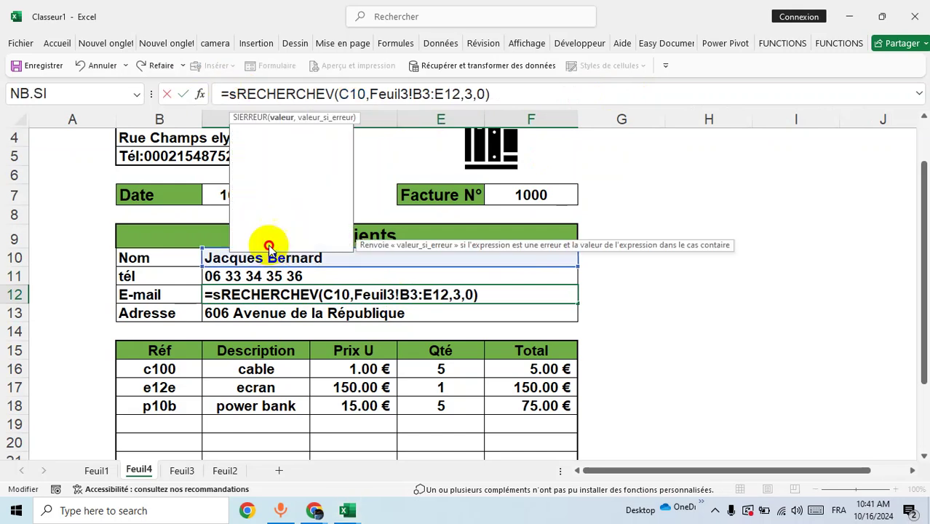
{"action": "left_click", "coordinate": [576, 94]}
{"action": "type", "text": ","}
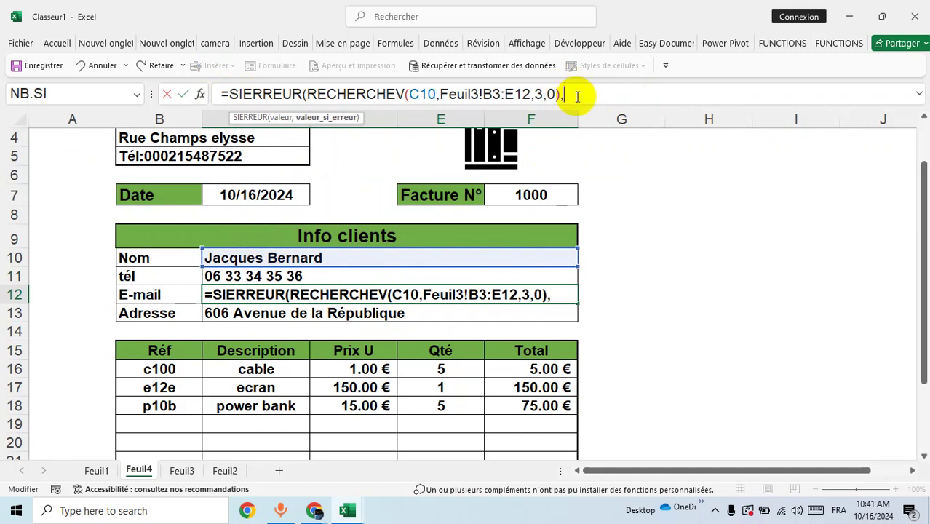
{"action": "type", "text": "\"\")"}
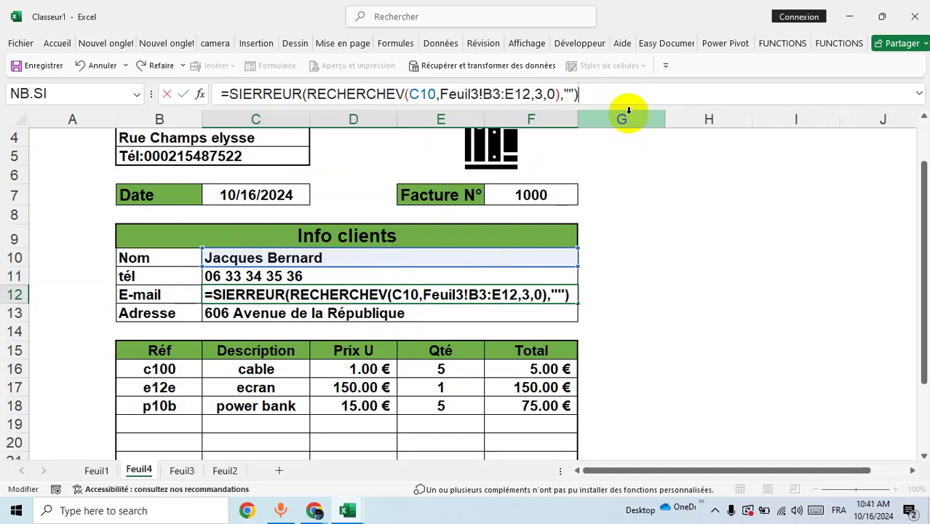
{"action": "key", "text": "Return"}
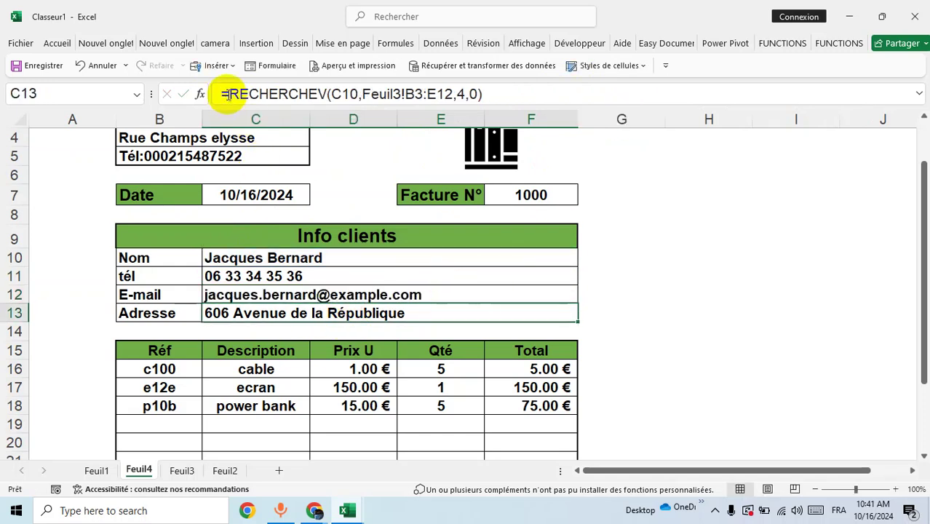
Wrap the C13 Adresse RECHERCHEV in SIERREUR(...,"")
{"action": "left_click", "coordinate": [228, 94]}
{"action": "type", "text": "si"}
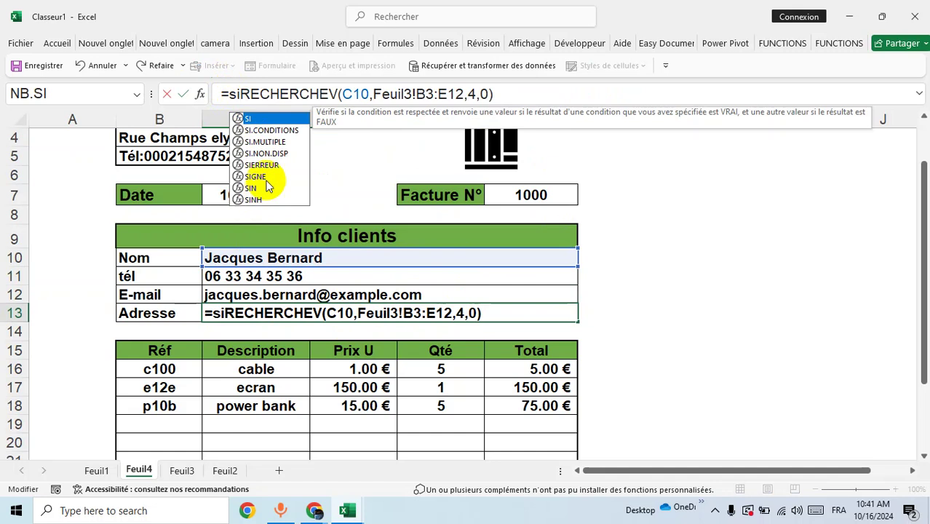
{"action": "double_click", "coordinate": [264, 164]}
{"action": "left_click", "coordinate": [570, 96]}
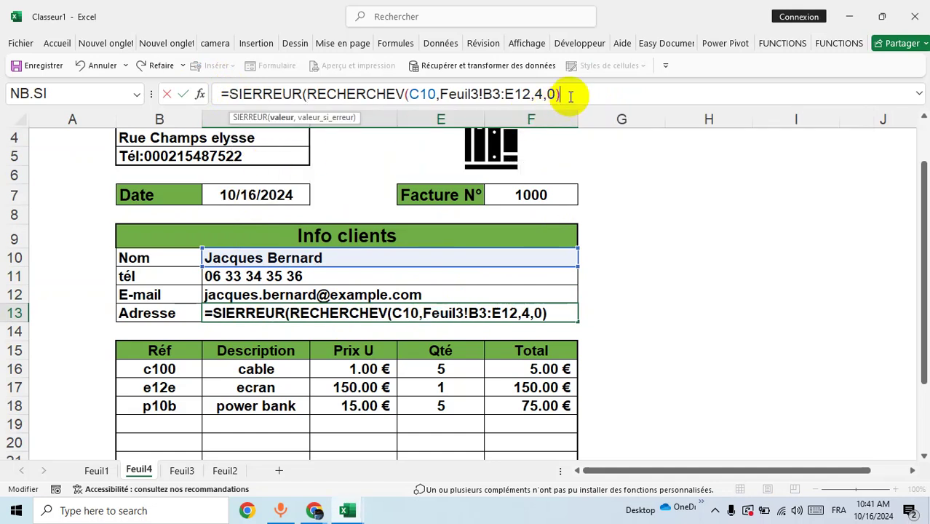
{"action": "type", "text": ",\"\")"}
{"action": "key", "text": "Return"}
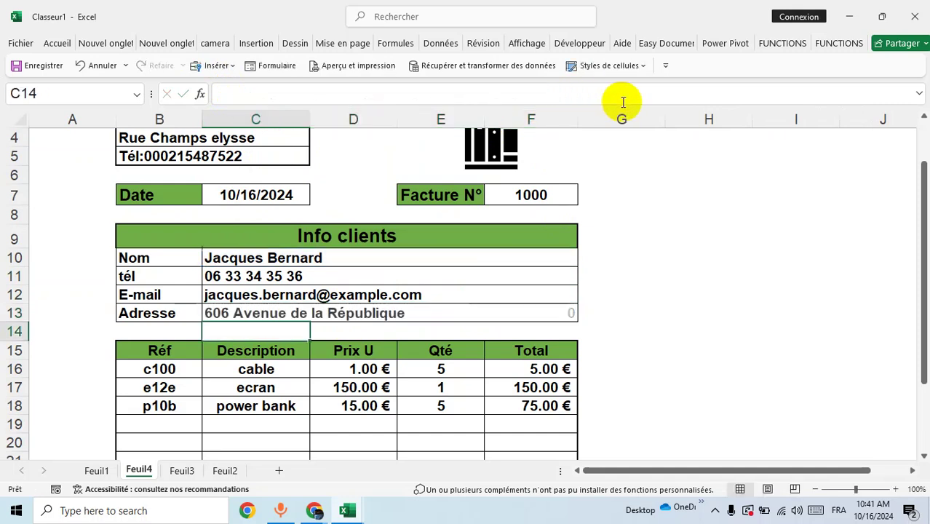
Clear the client name in C10 so the client details go blank
{"action": "left_click", "coordinate": [644, 175]}
{"action": "left_click", "coordinate": [548, 253]}
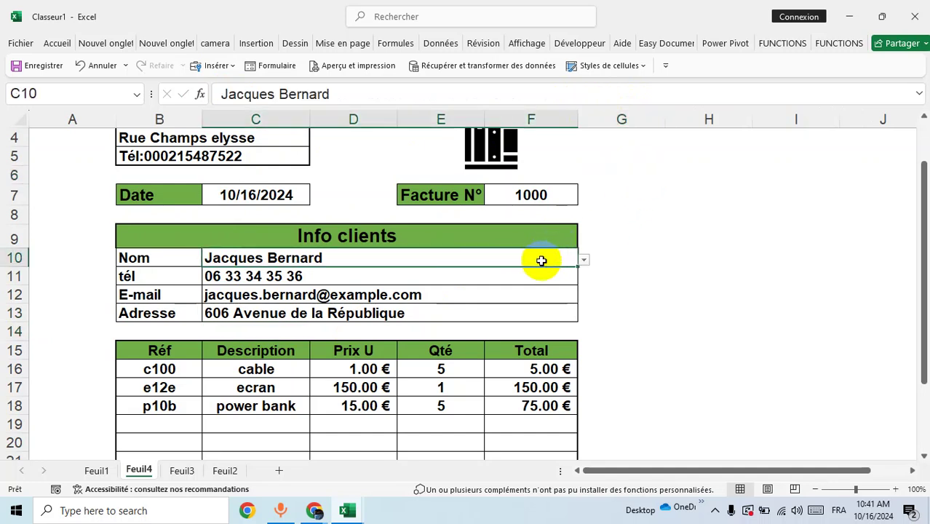
{"action": "key", "text": "Delete"}
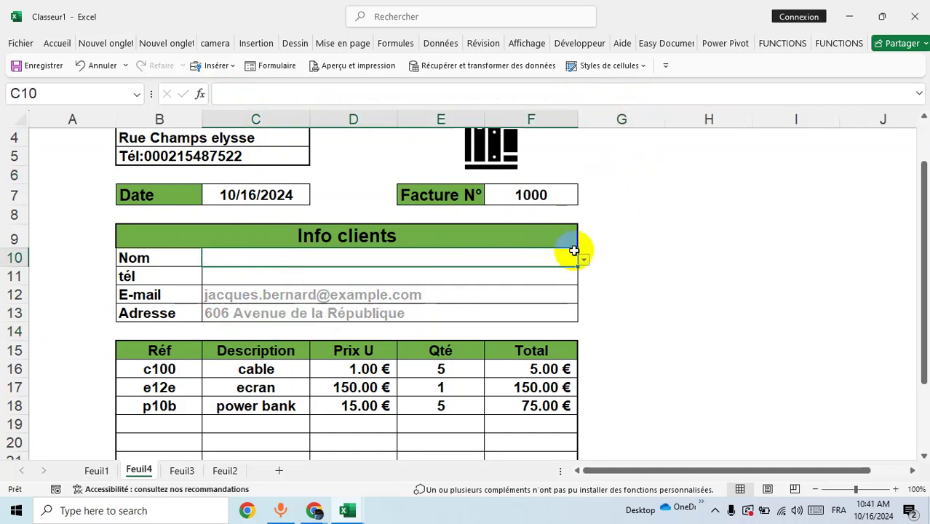
{"action": "left_click", "coordinate": [657, 241]}
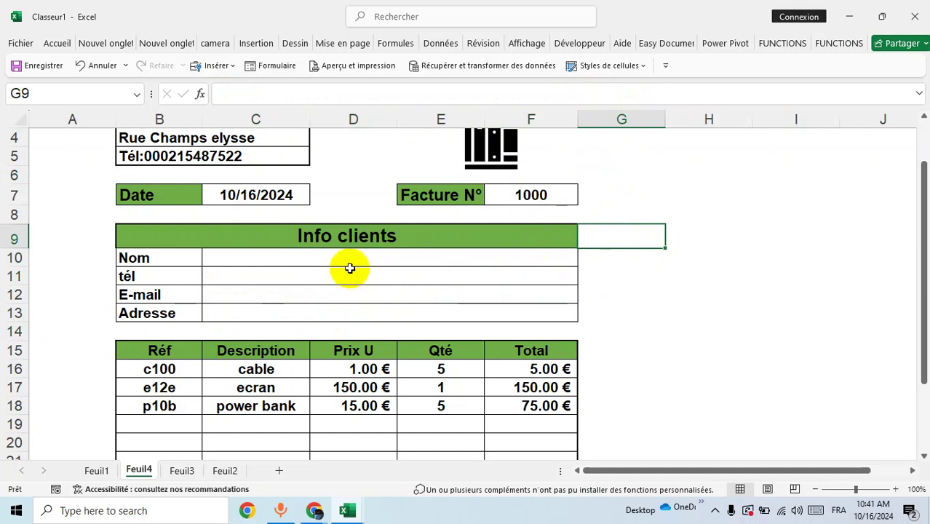
Choose a different client from the C10 dropdown list
{"action": "left_click", "coordinate": [542, 258]}
{"action": "left_click", "coordinate": [587, 260]}
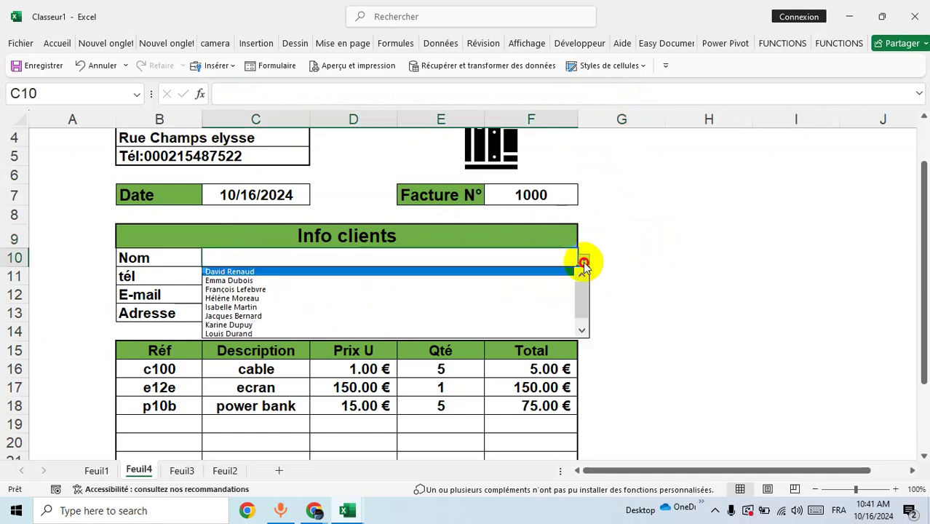
{"action": "left_click", "coordinate": [492, 304]}
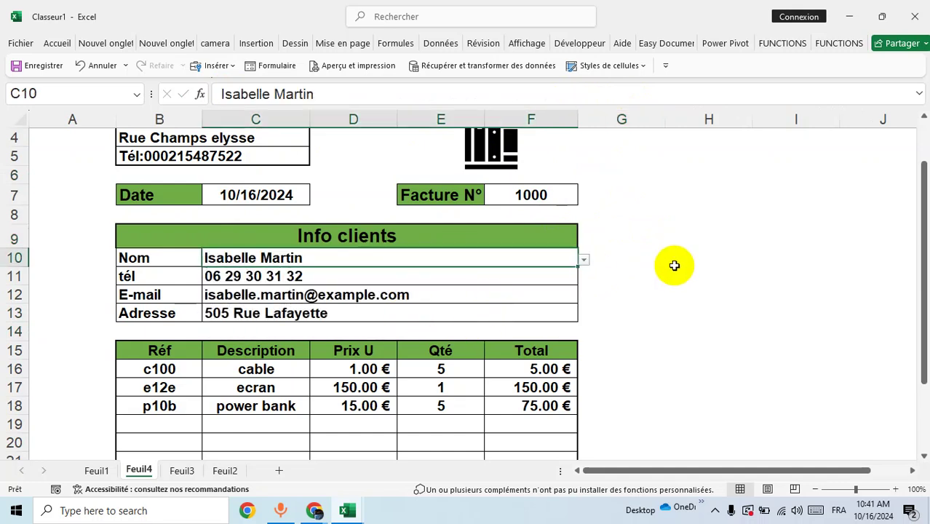
{"action": "scroll", "coordinate": [672, 264], "scroll_direction": "down", "scroll_amount": 3}
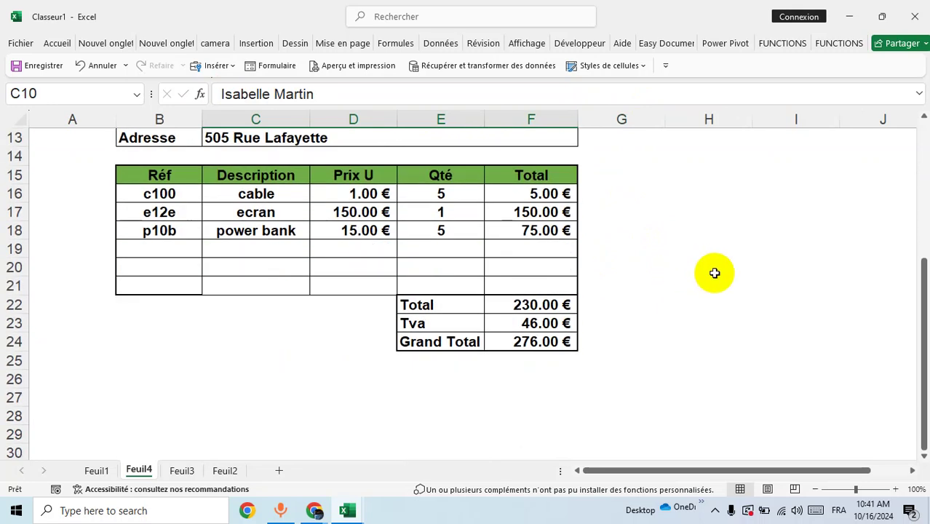
{"action": "scroll", "coordinate": [707, 268], "scroll_direction": "up", "scroll_amount": 3}
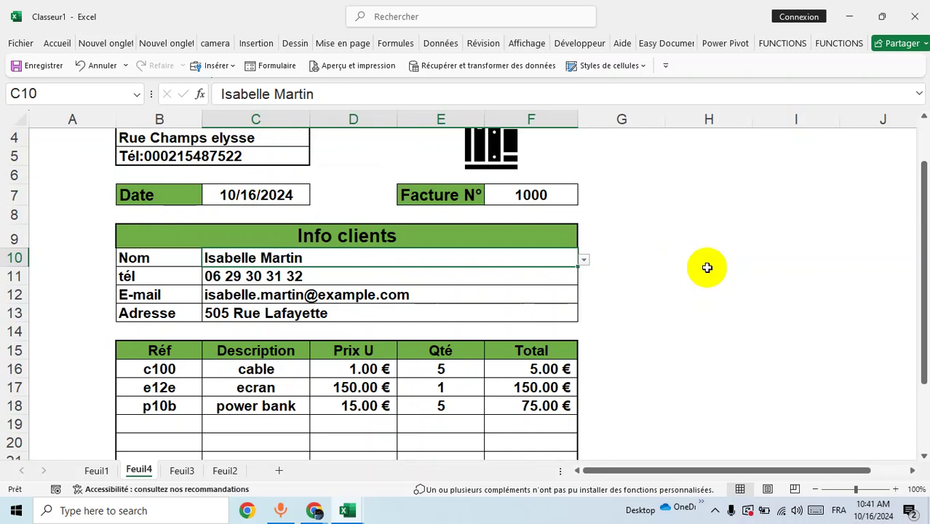
{"action": "scroll", "coordinate": [707, 267], "scroll_direction": "up", "scroll_amount": 1}
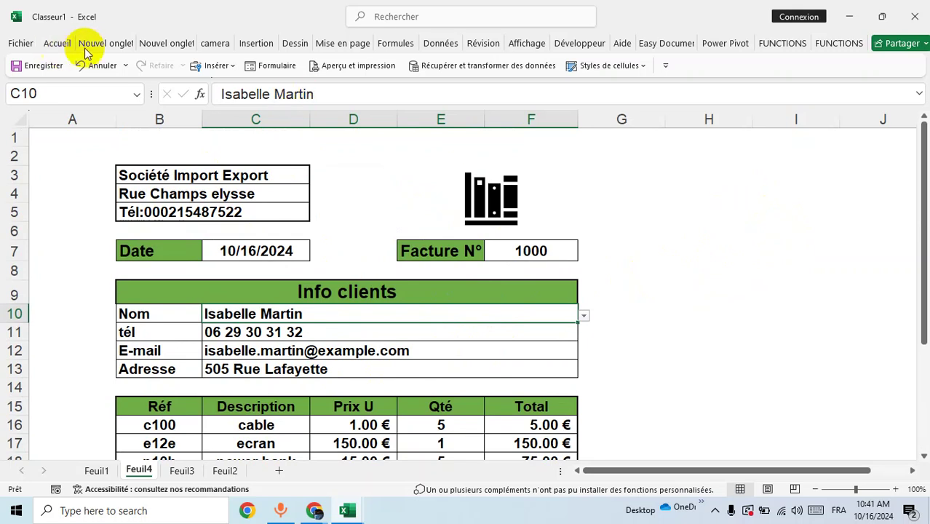
Draw a rounded rectangle shape to the right of the invoice header
{"action": "left_click", "coordinate": [254, 43]}
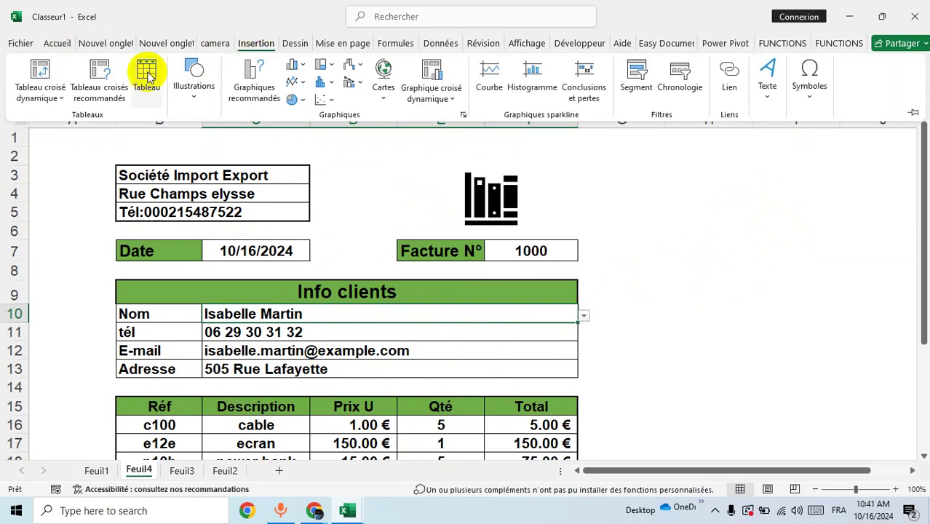
{"action": "left_click", "coordinate": [205, 97]}
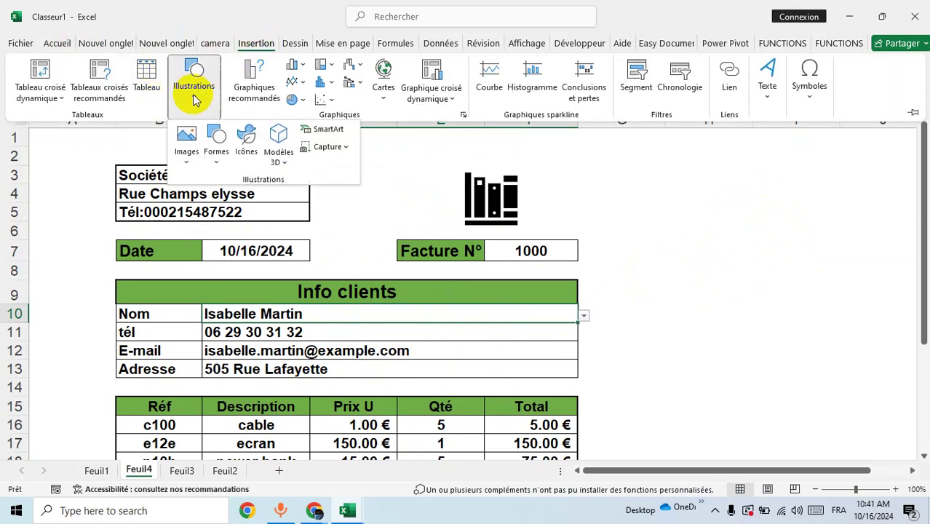
{"action": "left_click", "coordinate": [222, 161]}
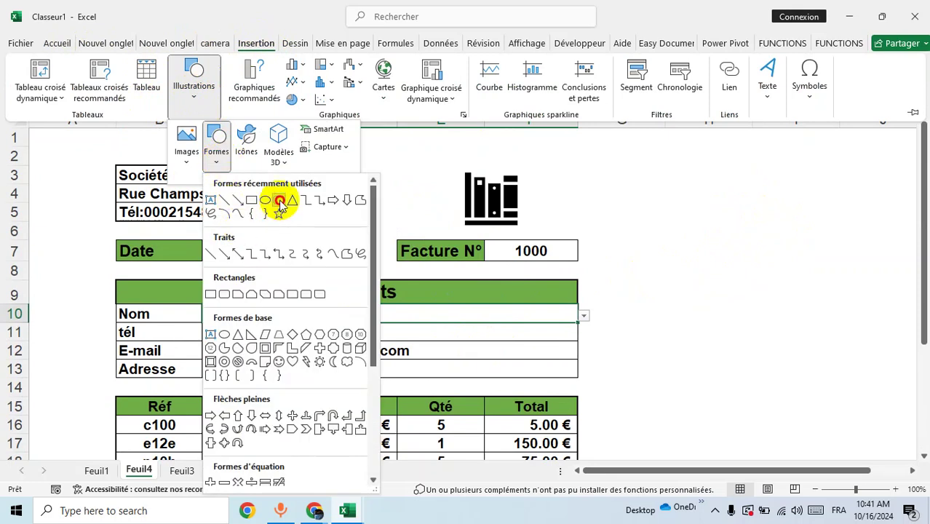
{"action": "left_click", "coordinate": [279, 200]}
{"action": "left_click_drag", "start_coordinate": [735, 185], "coordinate": [864, 217]}
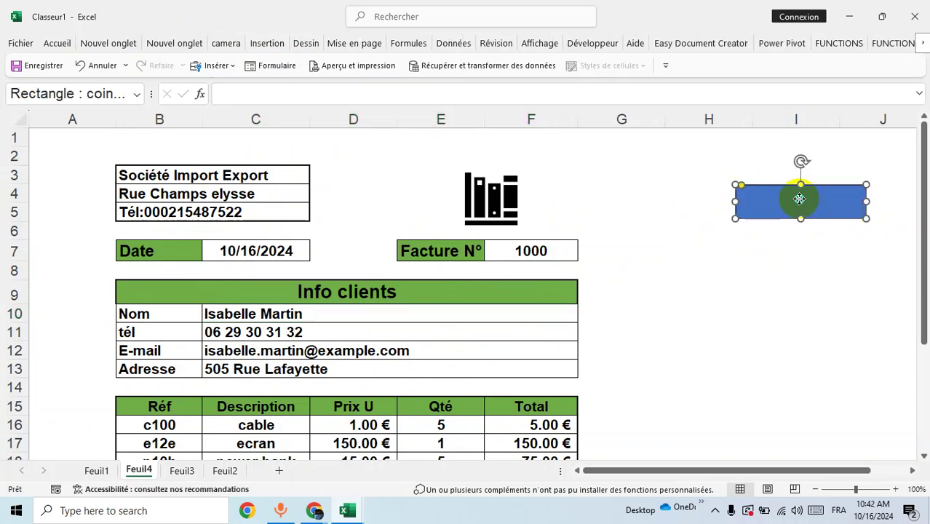
Add the text Imprimer to the rounded rectangle
{"action": "right_click", "coordinate": [800, 206]}
{"action": "left_click", "coordinate": [712, 222]}
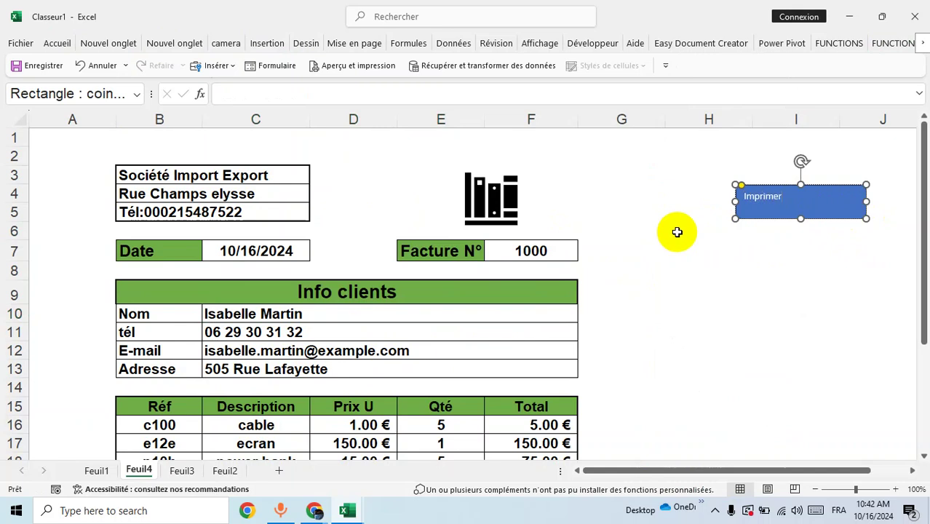
{"action": "left_click", "coordinate": [734, 247]}
{"action": "left_click", "coordinate": [742, 207]}
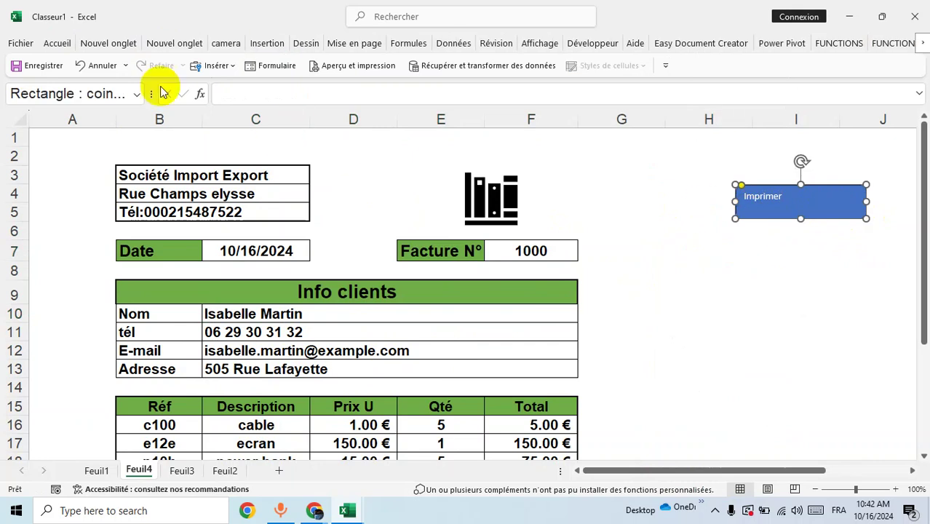
Format the Imprimer text centred horizontally and vertically, bold, at 24 points
{"action": "left_click", "coordinate": [57, 43]}
{"action": "left_click", "coordinate": [269, 88]}
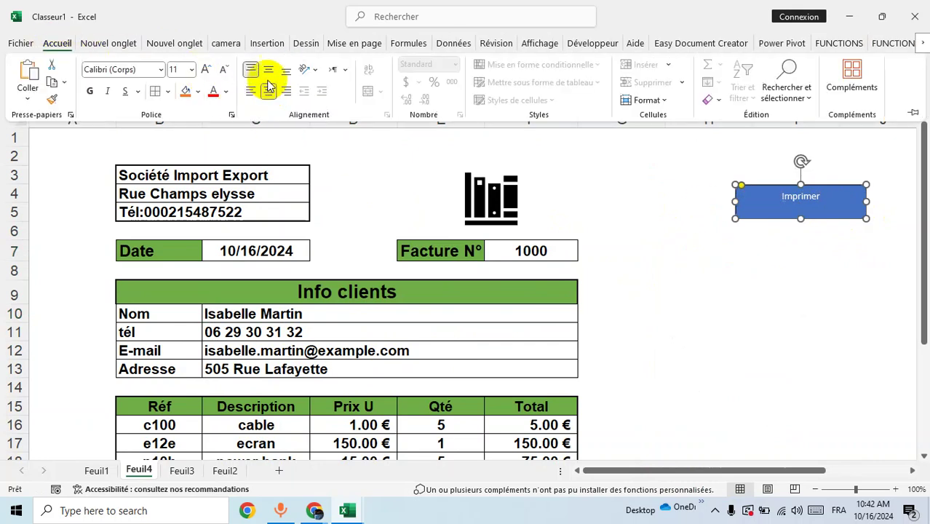
{"action": "left_click", "coordinate": [268, 69]}
{"action": "left_click", "coordinate": [90, 90]}
{"action": "left_click", "coordinate": [205, 70]}
{"action": "left_click", "coordinate": [206, 69]}
{"action": "left_click", "coordinate": [206, 69]}
{"action": "left_click", "coordinate": [206, 69]}
{"action": "left_click", "coordinate": [206, 69]}
{"action": "left_click", "coordinate": [206, 69]}
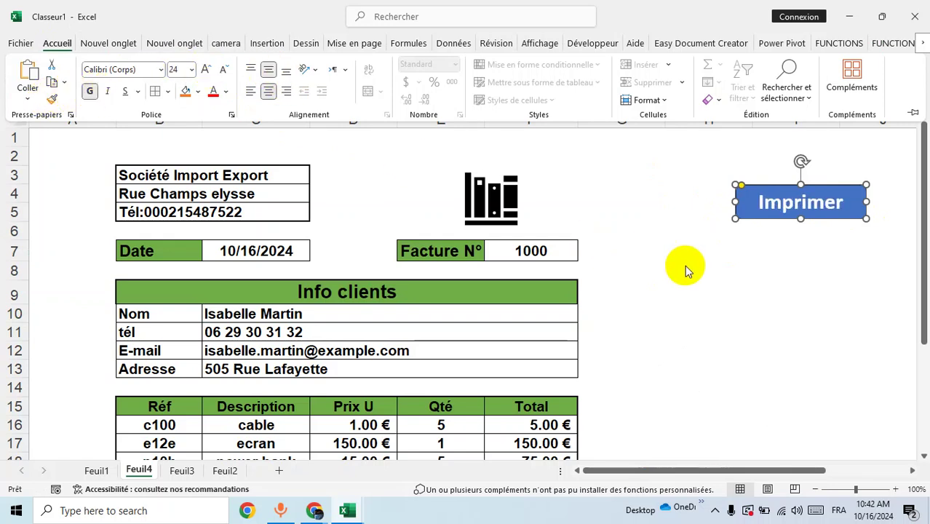
{"action": "key", "text": "ctrl+F1"}
{"action": "left_click", "coordinate": [834, 267]}
{"action": "left_click", "coordinate": [812, 332]}
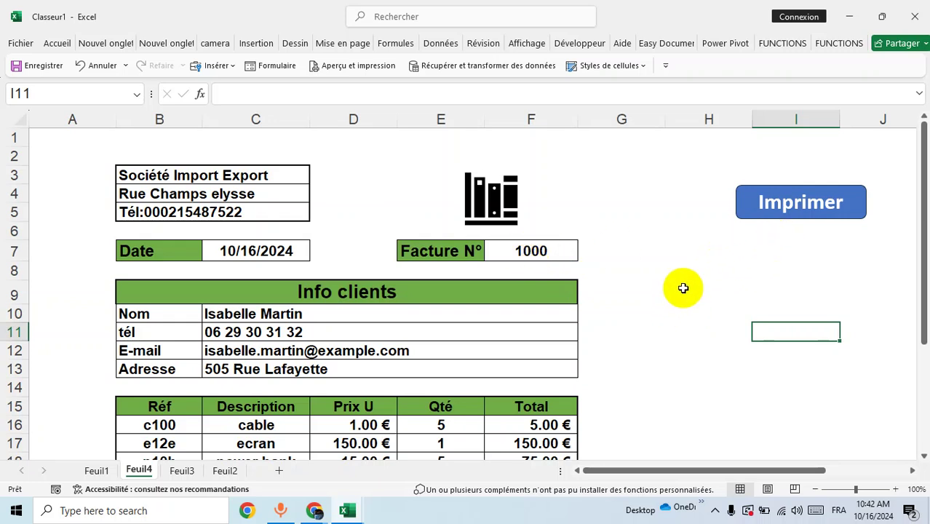
Confirm Développeur is checked in Personnaliser le ruban, then open the Visual Basic editor
{"action": "scroll", "coordinate": [682, 288], "scroll_direction": "down", "scroll_amount": 4}
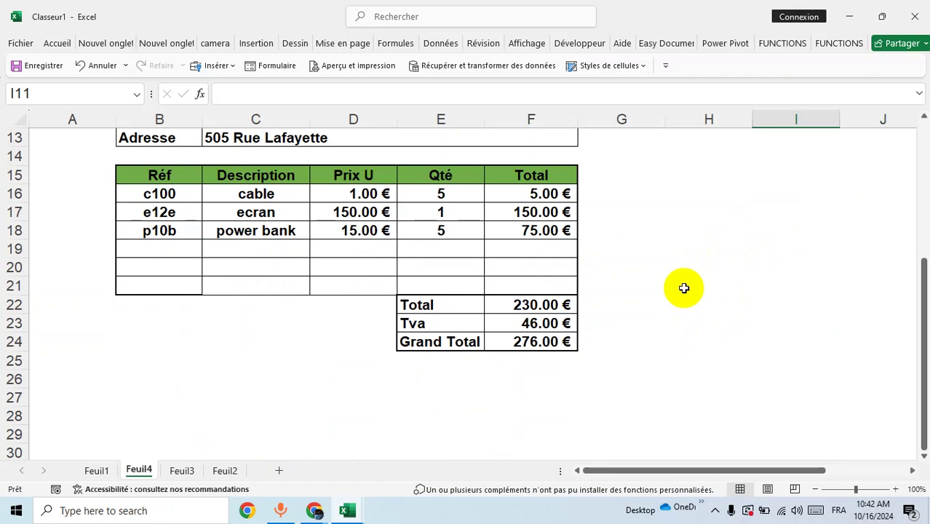
{"action": "scroll", "coordinate": [684, 288], "scroll_direction": "up", "scroll_amount": 4}
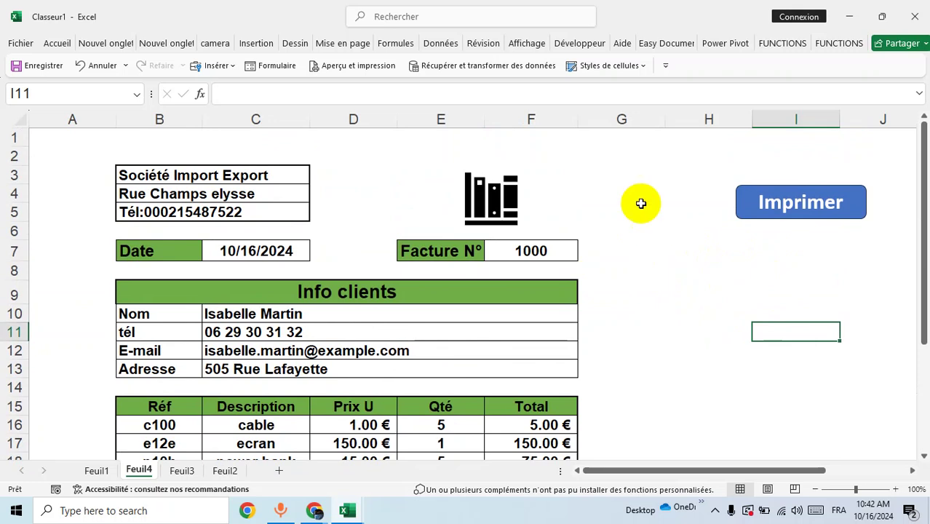
{"action": "left_click", "coordinate": [582, 45]}
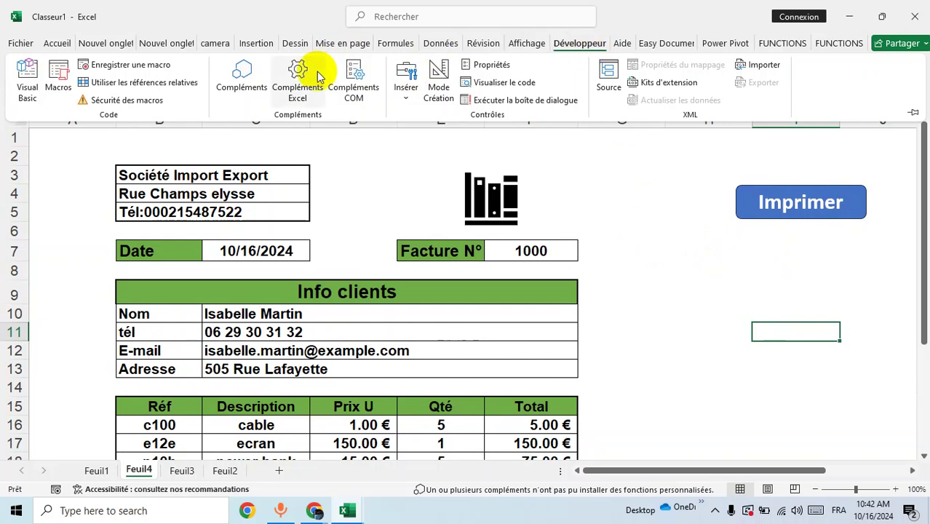
{"action": "right_click", "coordinate": [218, 113]}
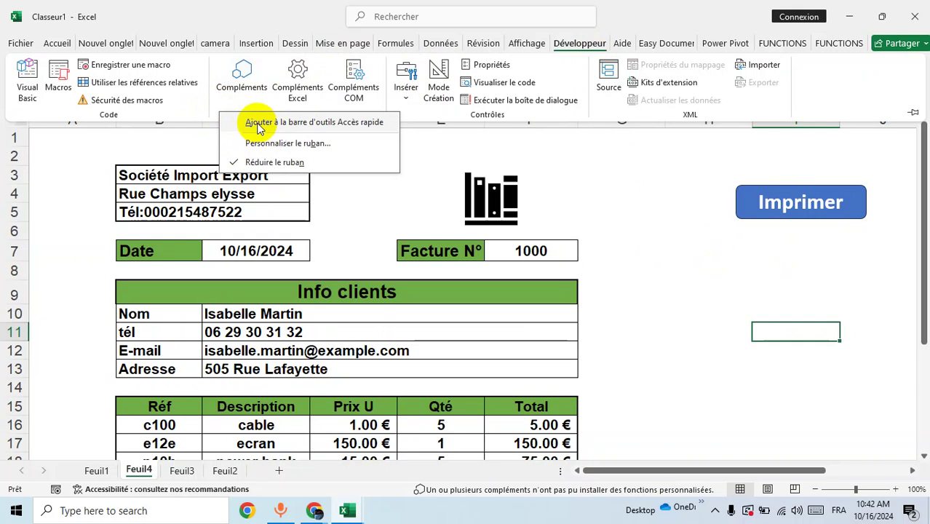
{"action": "left_click", "coordinate": [294, 146]}
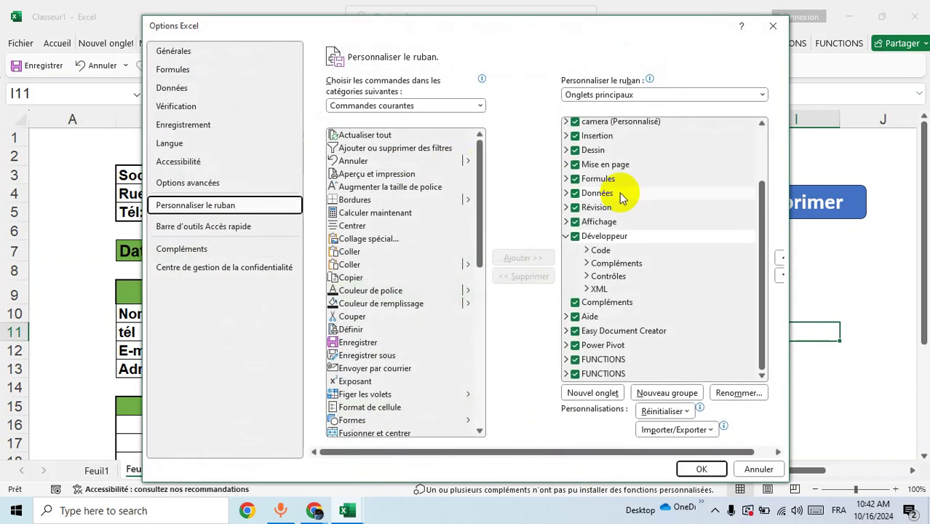
{"action": "left_click", "coordinate": [585, 236]}
{"action": "left_click", "coordinate": [567, 236]}
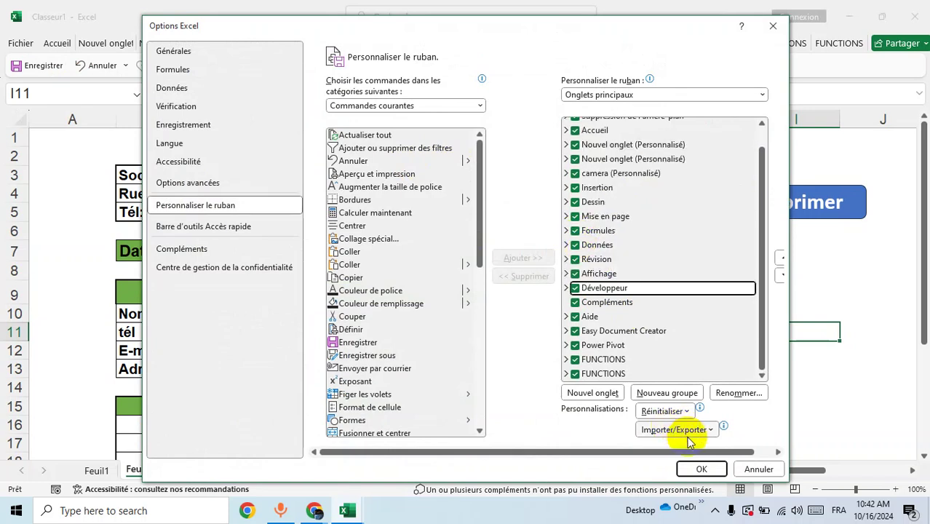
{"action": "left_click", "coordinate": [701, 468]}
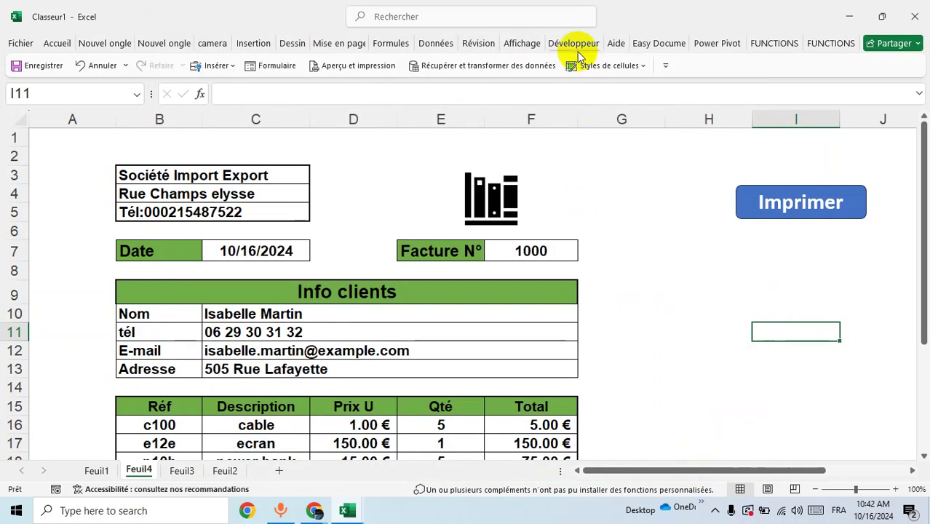
{"action": "left_click", "coordinate": [576, 45]}
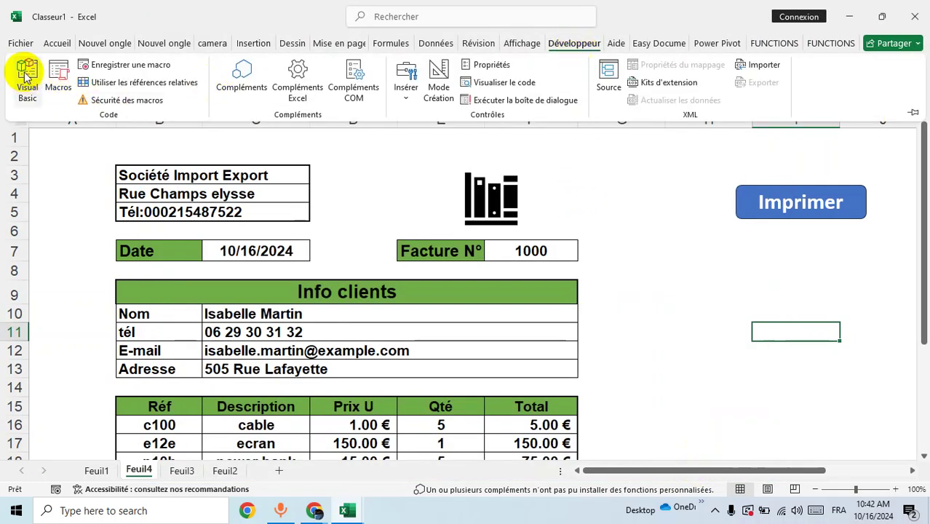
{"action": "left_click", "coordinate": [26, 76]}
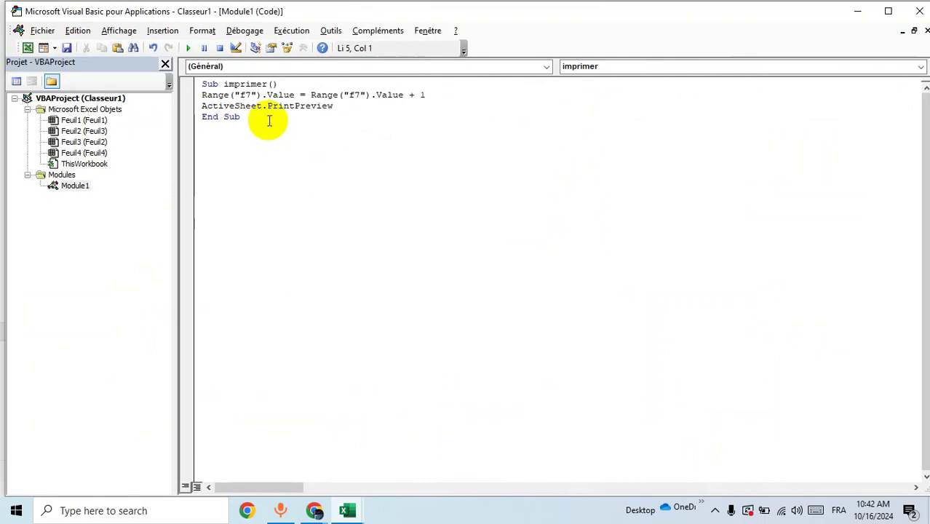
Insert a new Module2 and declare the Sub imprimer2() procedure in it
{"action": "left_click", "coordinate": [163, 34]}
{"action": "left_click", "coordinate": [202, 76]}
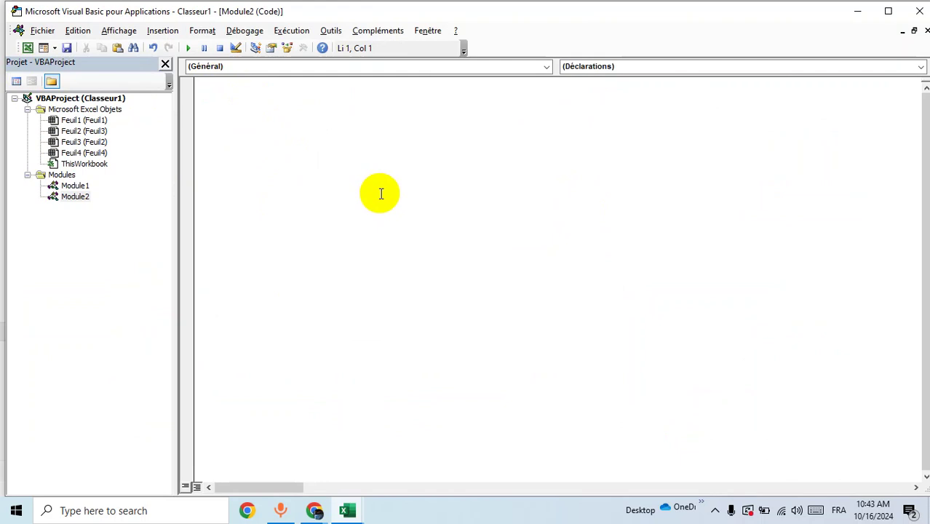
{"action": "type", "text": "sub imprimer2"}
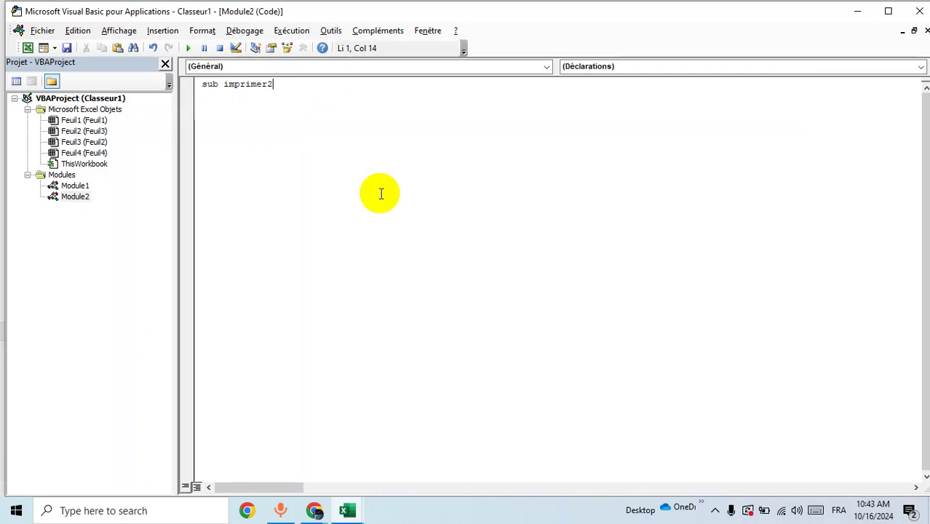
{"action": "key", "text": "Return"}
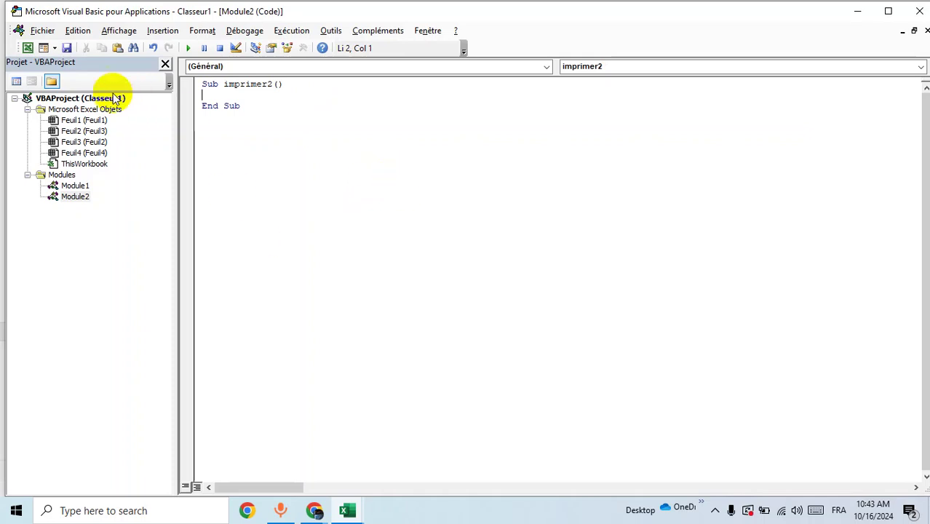
{"action": "left_click", "coordinate": [28, 48]}
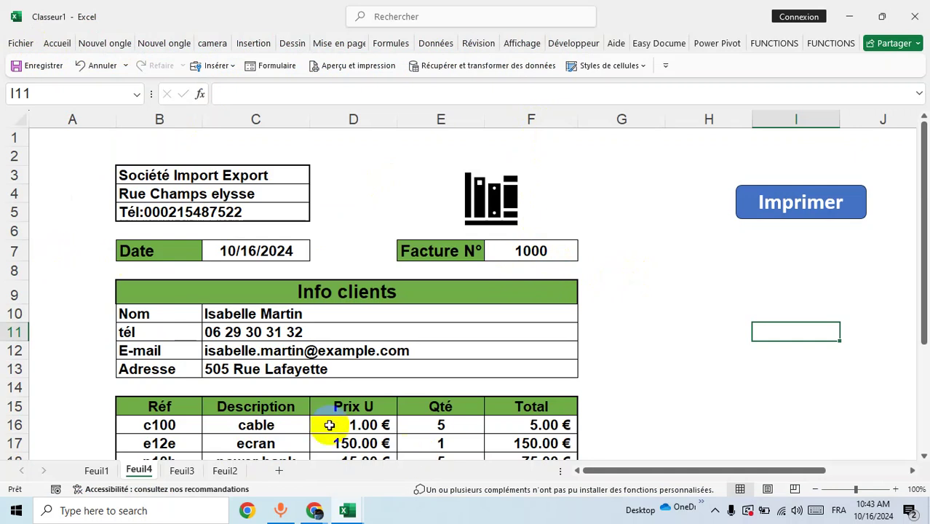
{"action": "left_click", "coordinate": [553, 43]}
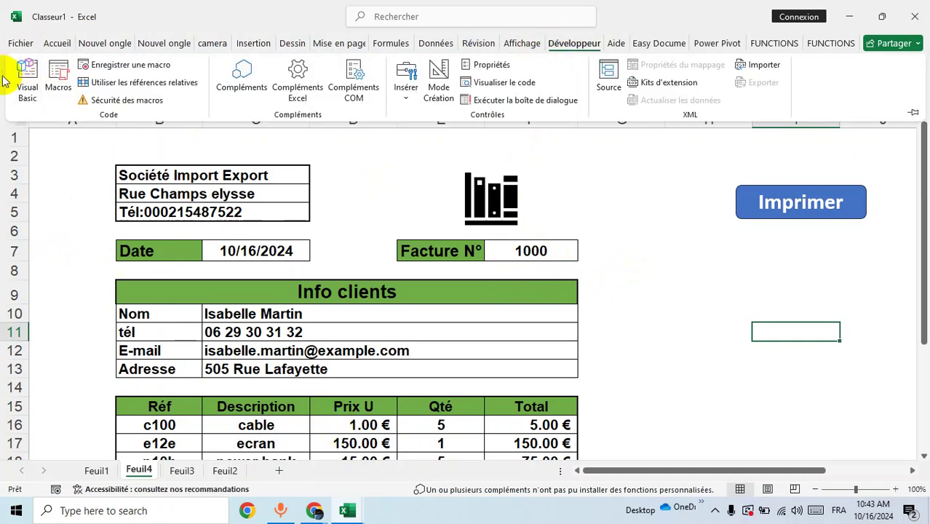
{"action": "left_click", "coordinate": [28, 73]}
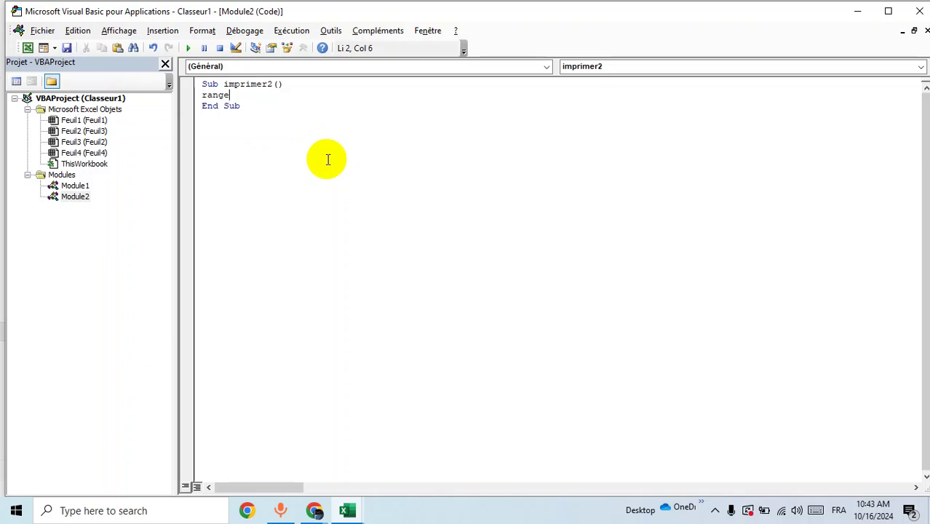
Write the line Range("f7").Value = Range("f7").Value + 1 inside imprimer2
{"action": "type", "text": "(\"f"}
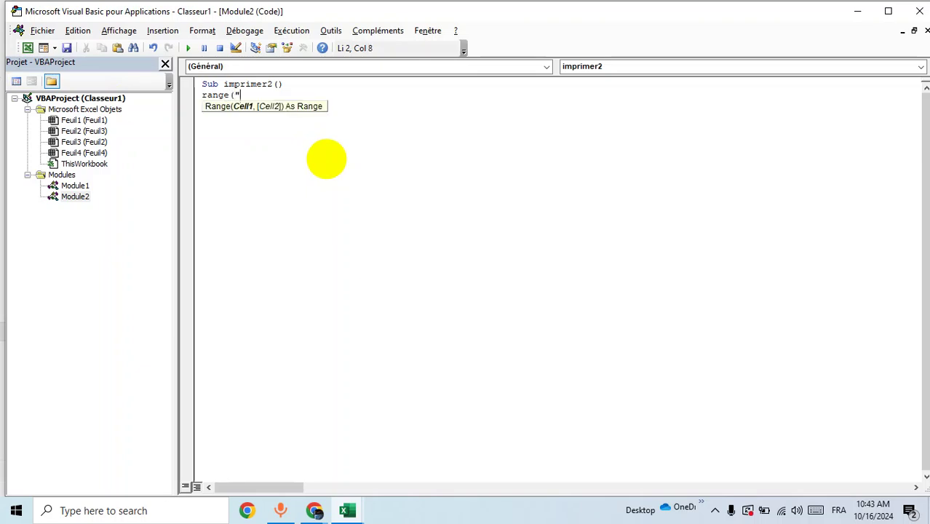
{"action": "type", "text": "7\""}
{"action": "type", "text": ").va"}
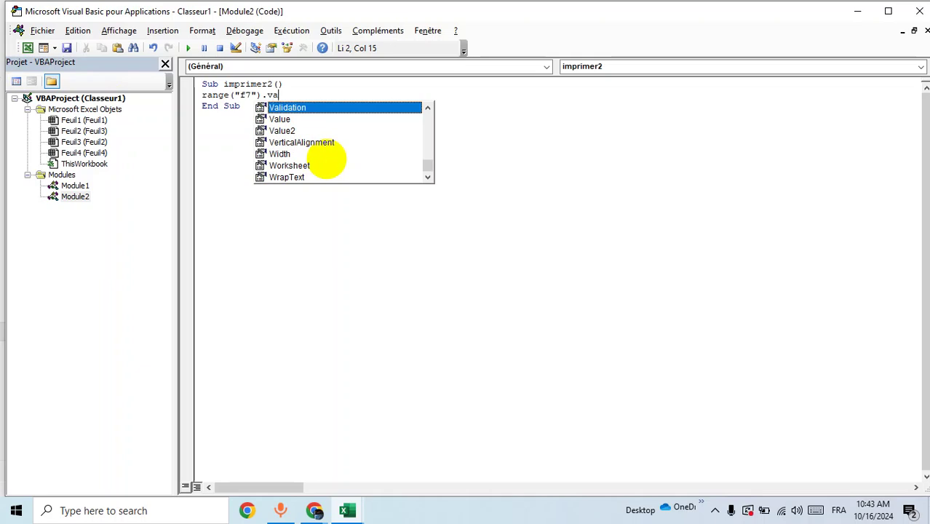
{"action": "key", "text": "Down"}
{"action": "key", "text": "Tab"}
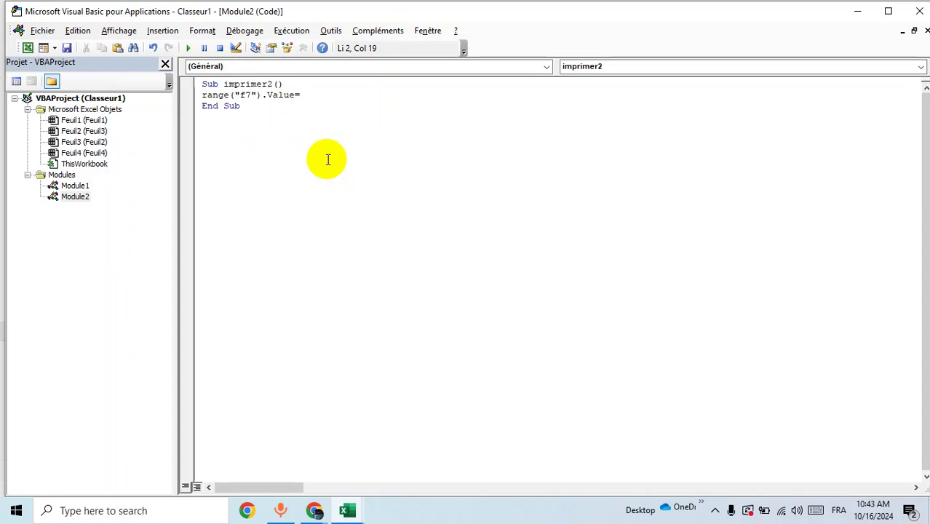
{"action": "type", "text": "nge"}
{"action": "type", "text": "(\"f7"}
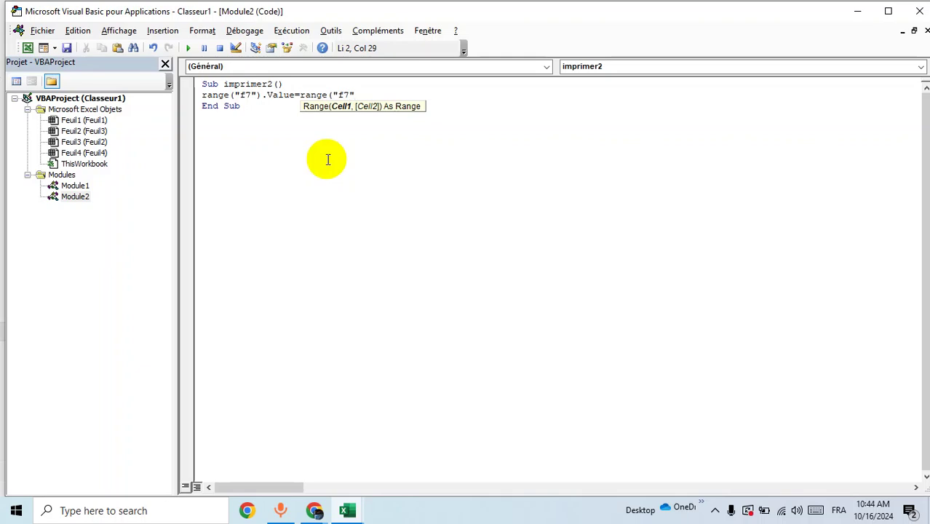
{"action": "type", "text": ")."}
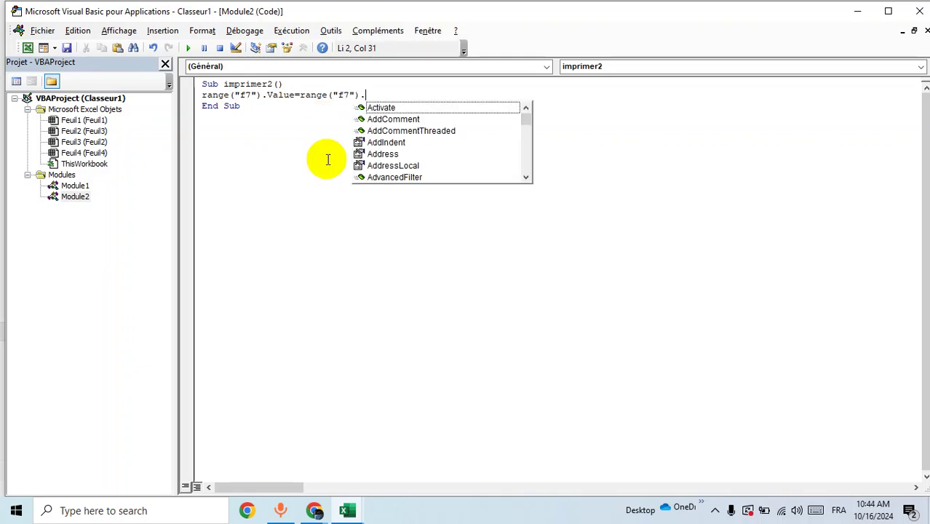
{"action": "type", "text": "va"}
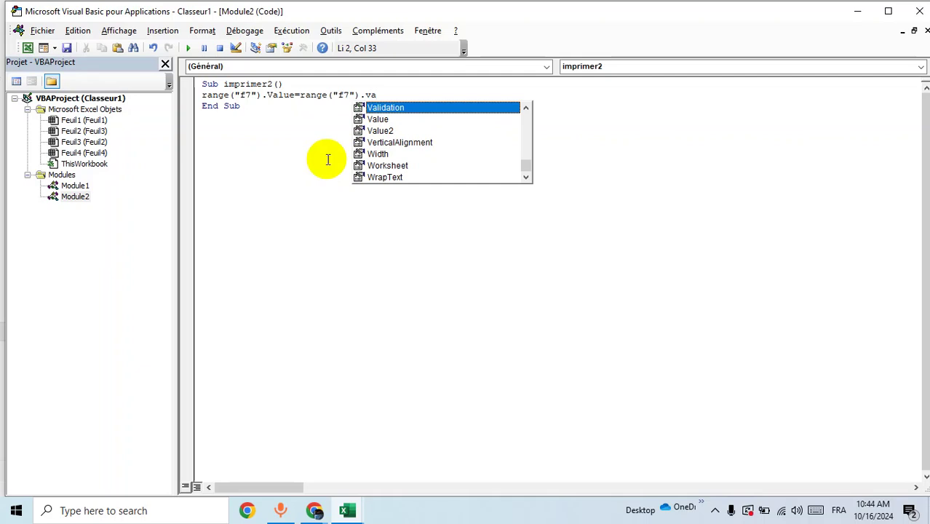
{"action": "key", "text": "Down"}
{"action": "key", "text": "Tab"}
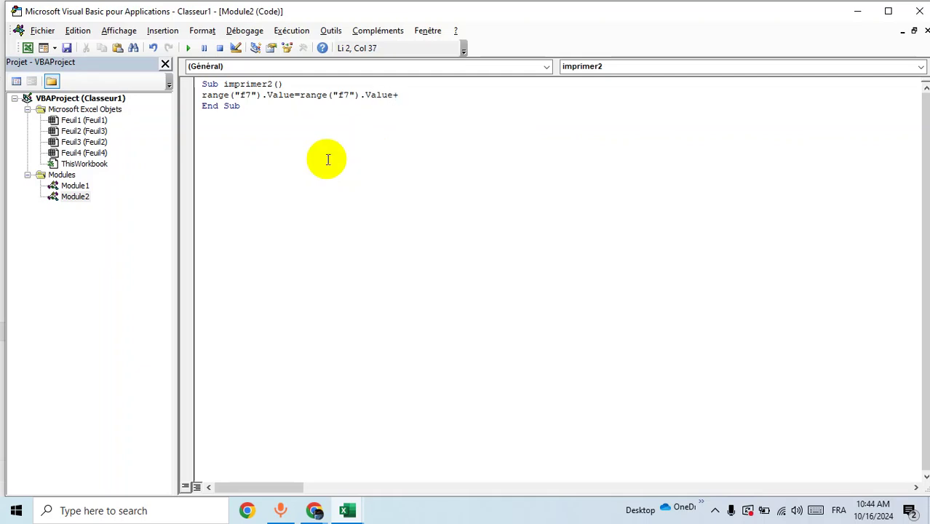
{"action": "type", "text": "1"}
Add ActiveSheet.PrintPreview as the macro's next line and go back to the Excel workbook
{"action": "key", "text": "Return"}
{"action": "type", "text": "activesheet.printpreview"}
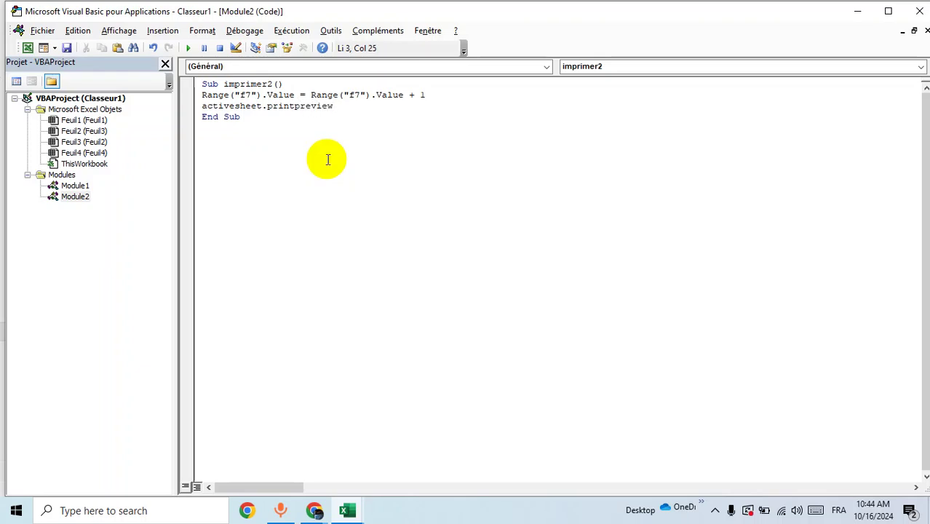
{"action": "left_click", "coordinate": [275, 128]}
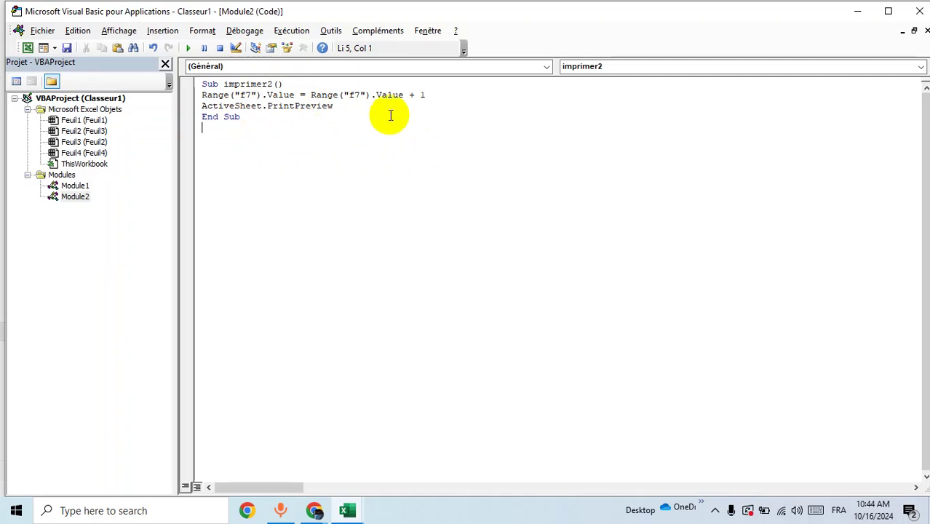
{"action": "left_click", "coordinate": [29, 50]}
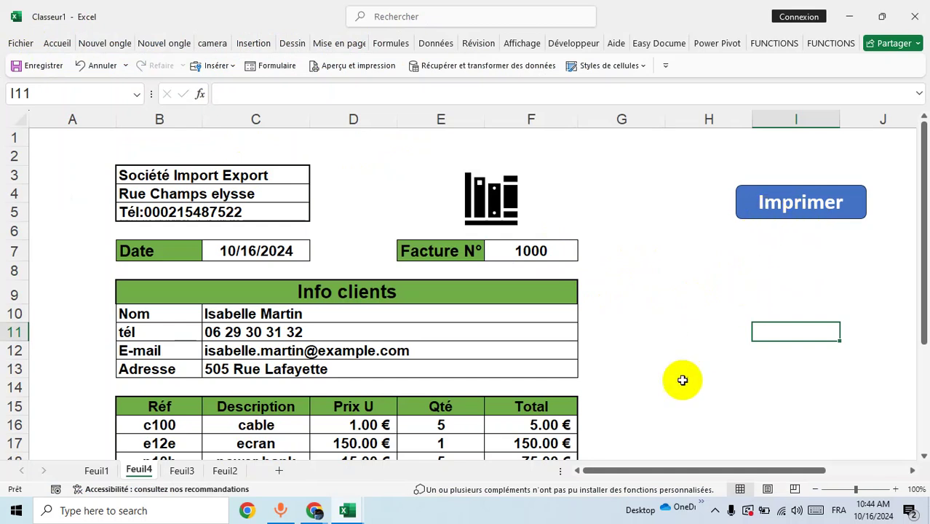
Assign the imprimer2 macro to the Imprimer shape through Affecter une macro
{"action": "right_click", "coordinate": [757, 217]}
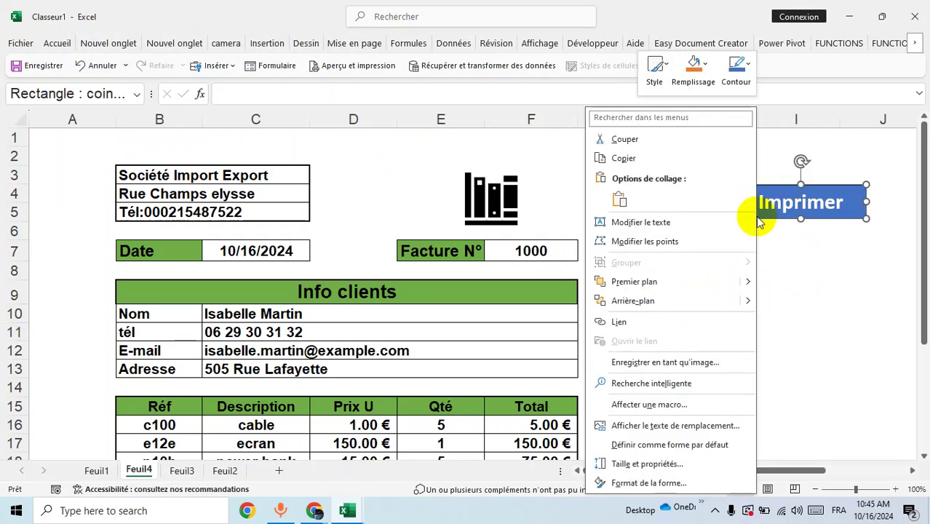
{"action": "left_click", "coordinate": [673, 404]}
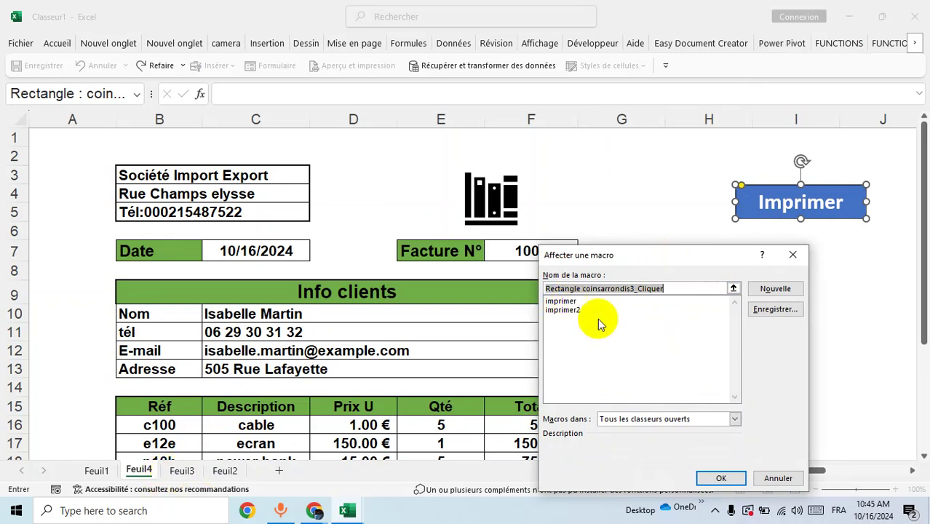
{"action": "left_click", "coordinate": [566, 313]}
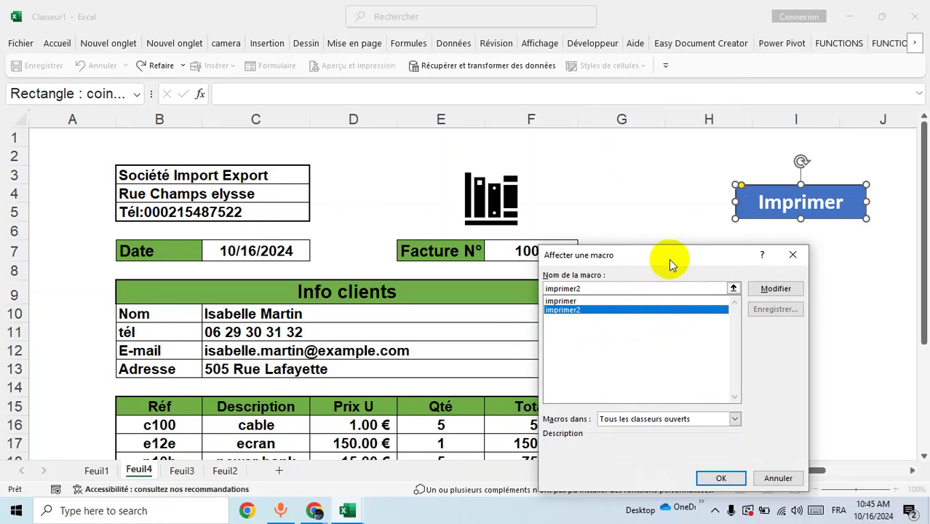
{"action": "left_click_drag", "start_coordinate": [669, 259], "coordinate": [674, 201]}
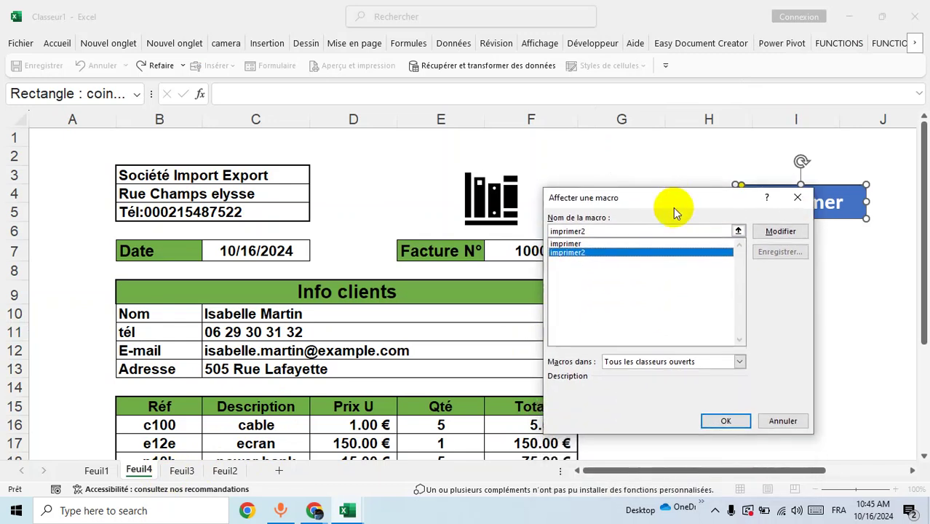
{"action": "left_click", "coordinate": [727, 422]}
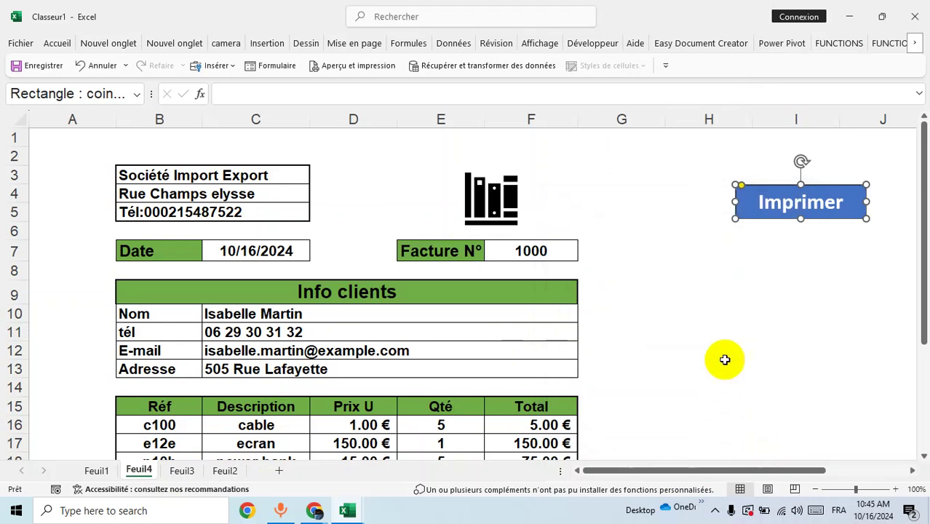
{"action": "left_click", "coordinate": [759, 329]}
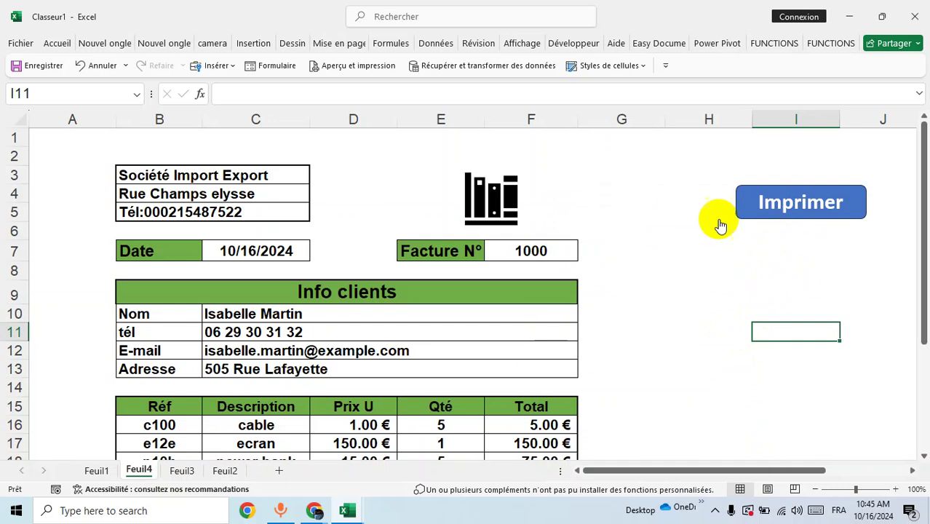
Run Imprimer to raise the invoice number to 1001, close the preview, then open Page Break Preview
{"action": "scroll", "coordinate": [781, 293], "scroll_direction": "down", "scroll_amount": 3}
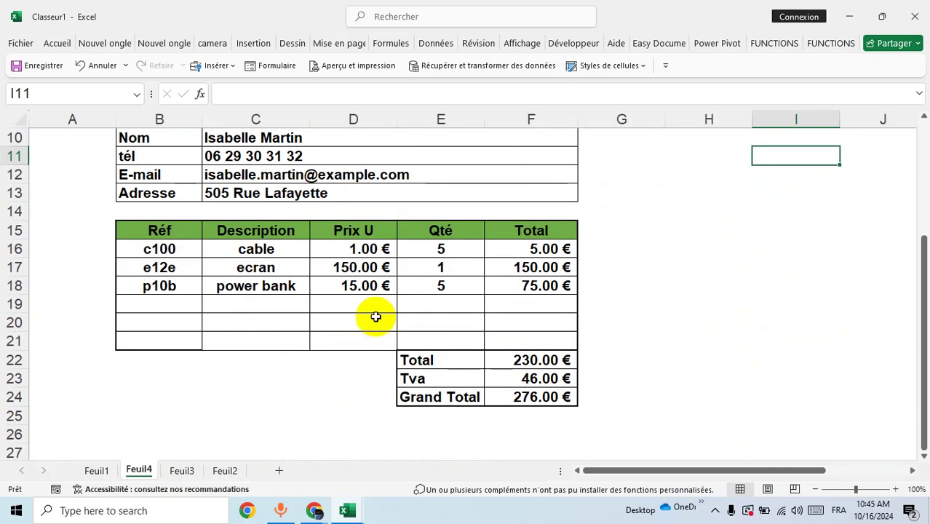
{"action": "scroll", "coordinate": [723, 293], "scroll_direction": "up", "scroll_amount": 2}
{"action": "scroll", "coordinate": [724, 294], "scroll_direction": "up", "scroll_amount": 1}
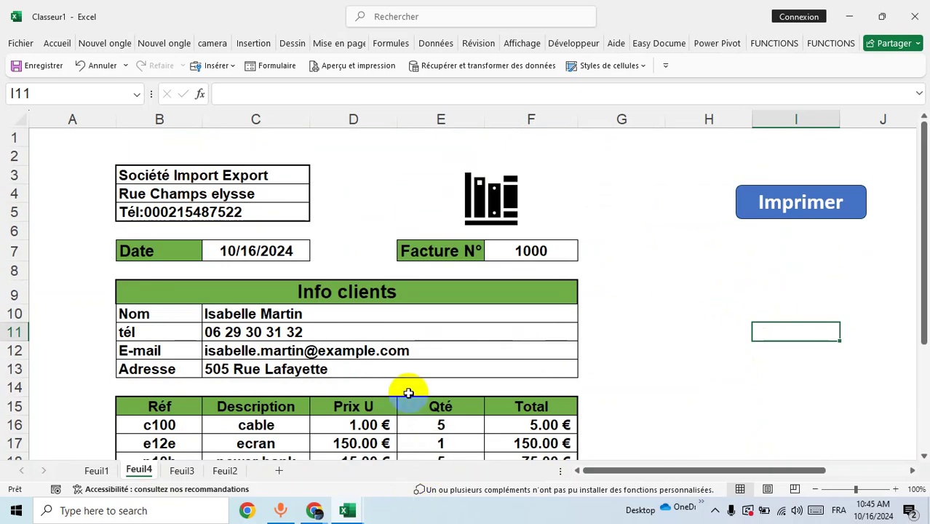
{"action": "left_click", "coordinate": [806, 202]}
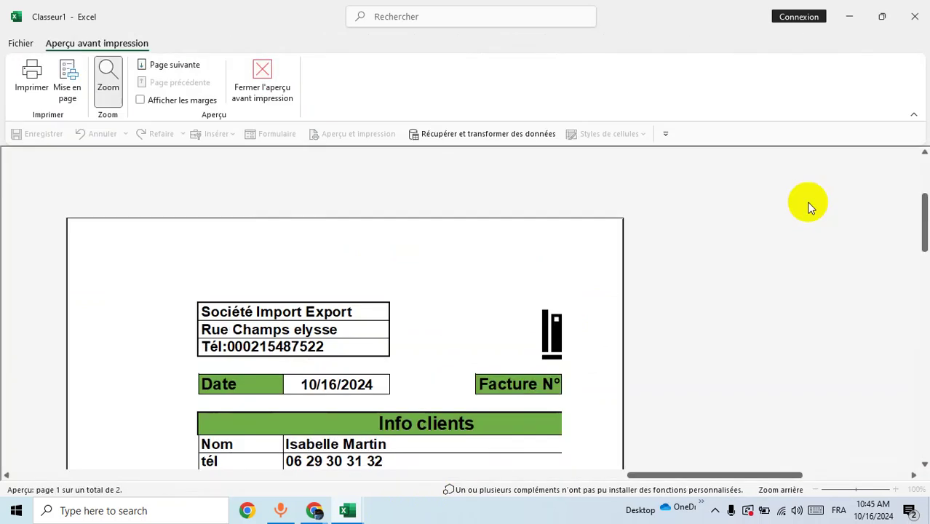
{"action": "scroll", "coordinate": [775, 236], "scroll_direction": "down", "scroll_amount": 1}
{"action": "scroll", "coordinate": [774, 236], "scroll_direction": "down", "scroll_amount": 1}
{"action": "scroll", "coordinate": [775, 239], "scroll_direction": "down", "scroll_amount": 2}
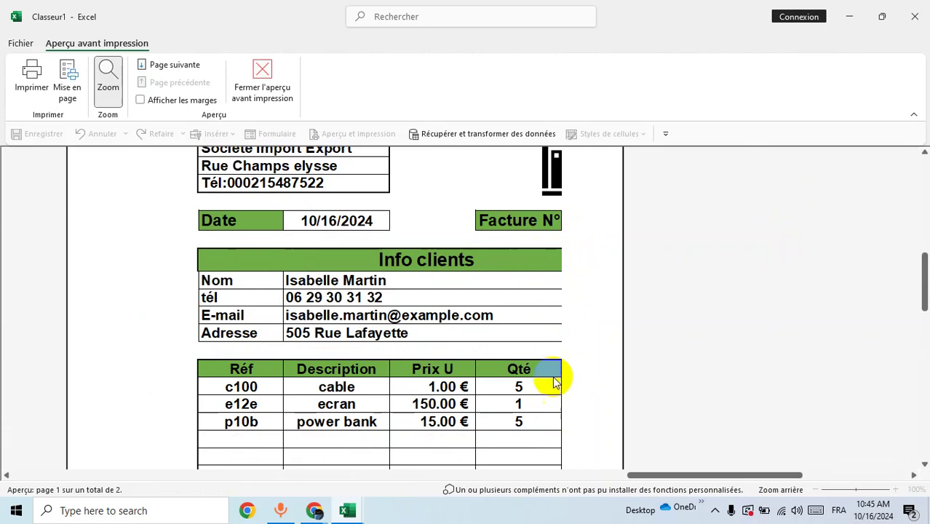
{"action": "scroll", "coordinate": [647, 309], "scroll_direction": "up", "scroll_amount": 2}
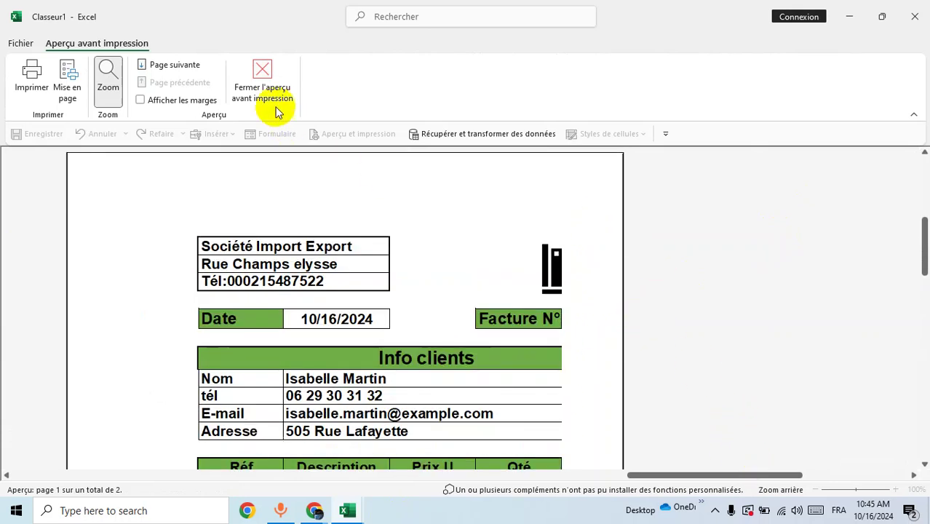
{"action": "left_click", "coordinate": [270, 102]}
{"action": "left_click", "coordinate": [794, 489]}
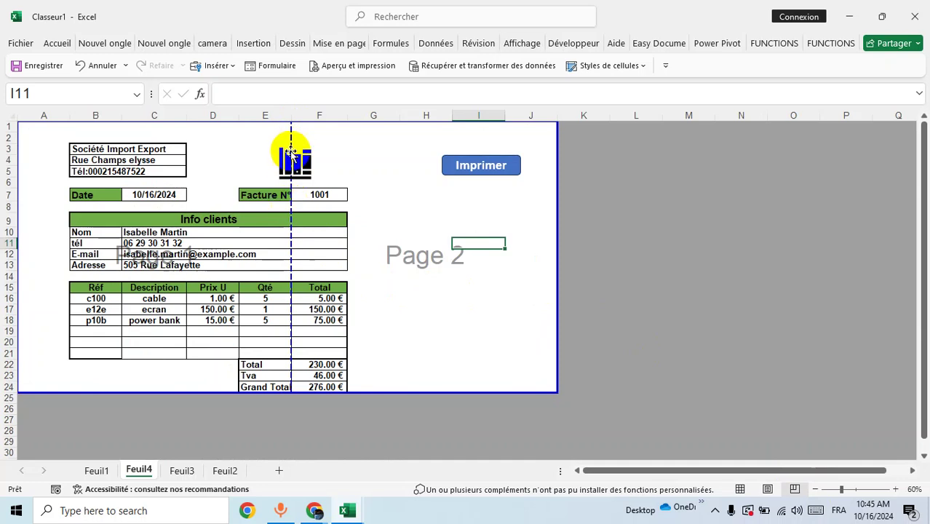
Drag the vertical page break from column E/F to after column G, then return to Normal view
{"action": "left_click_drag", "start_coordinate": [291, 244], "coordinate": [395, 244]}
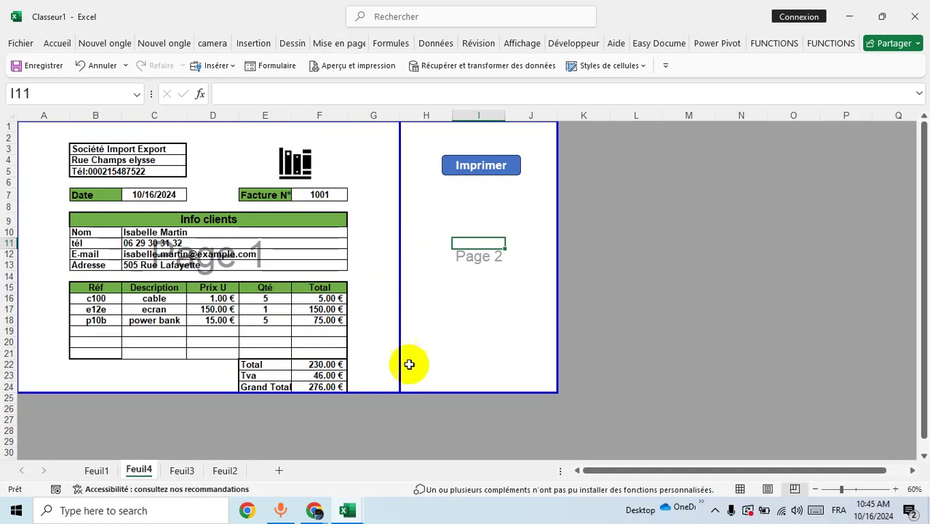
{"action": "left_click", "coordinate": [650, 335]}
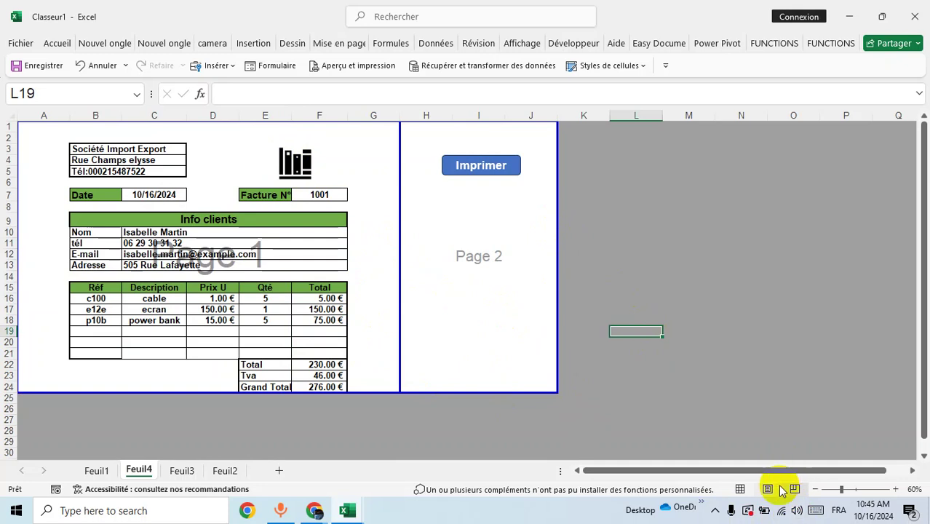
{"action": "left_click", "coordinate": [740, 489]}
{"action": "left_click", "coordinate": [670, 350]}
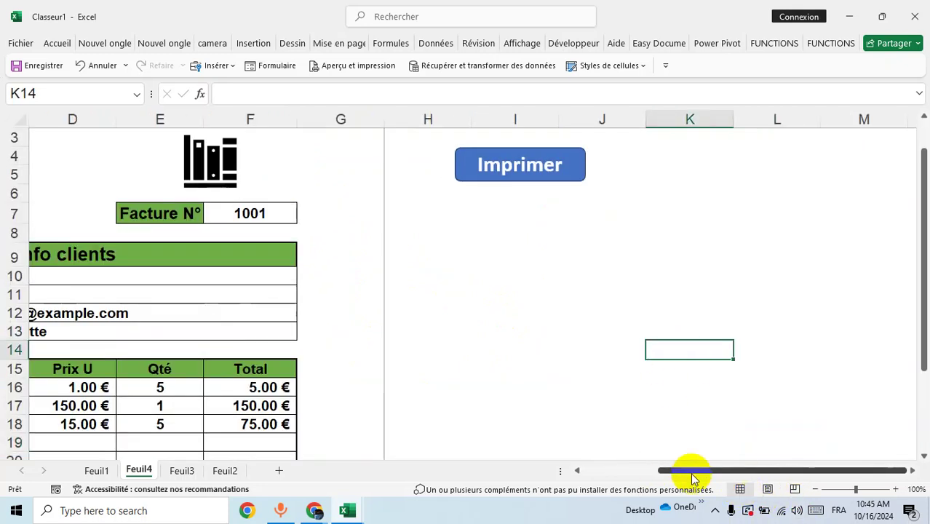
{"action": "left_click_drag", "start_coordinate": [693, 478], "coordinate": [602, 474]}
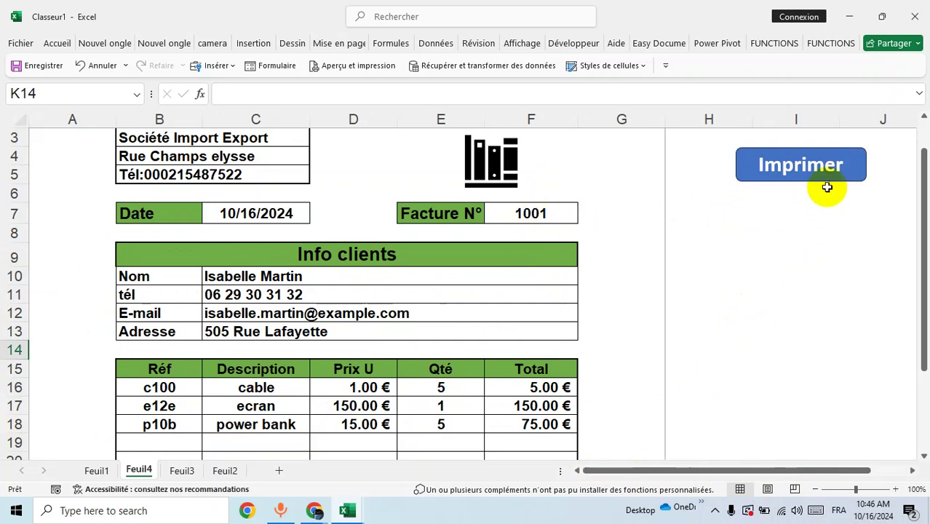
Run Imprimer again so the invoice becomes 1002, and check the whole invoice previews on page 1
{"action": "left_click", "coordinate": [802, 166]}
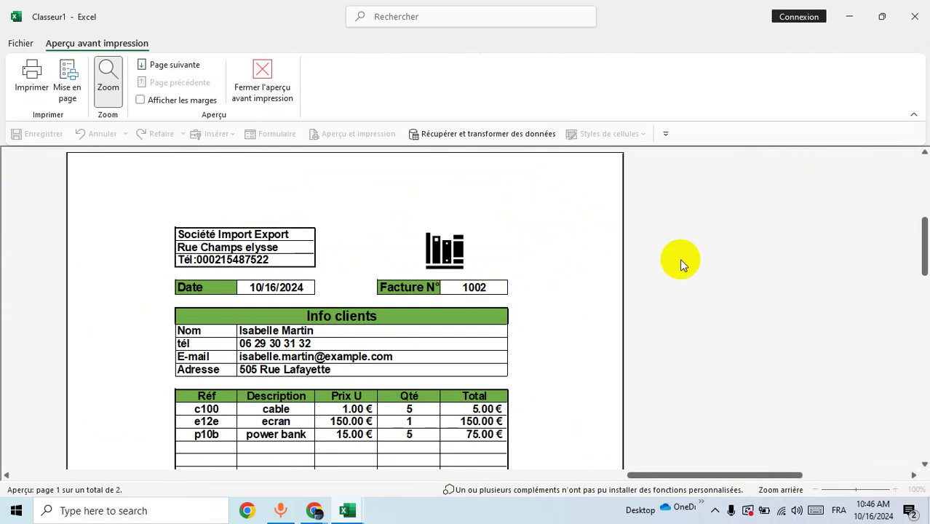
{"action": "scroll", "coordinate": [717, 243], "scroll_direction": "down", "scroll_amount": 3}
{"action": "scroll", "coordinate": [717, 242], "scroll_direction": "down", "scroll_amount": 3}
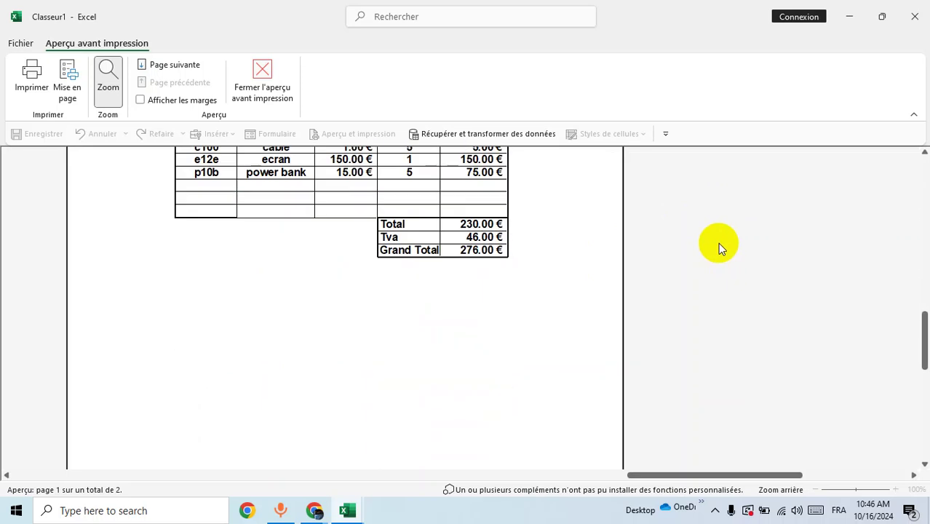
{"action": "scroll", "coordinate": [717, 242], "scroll_direction": "up", "scroll_amount": 5}
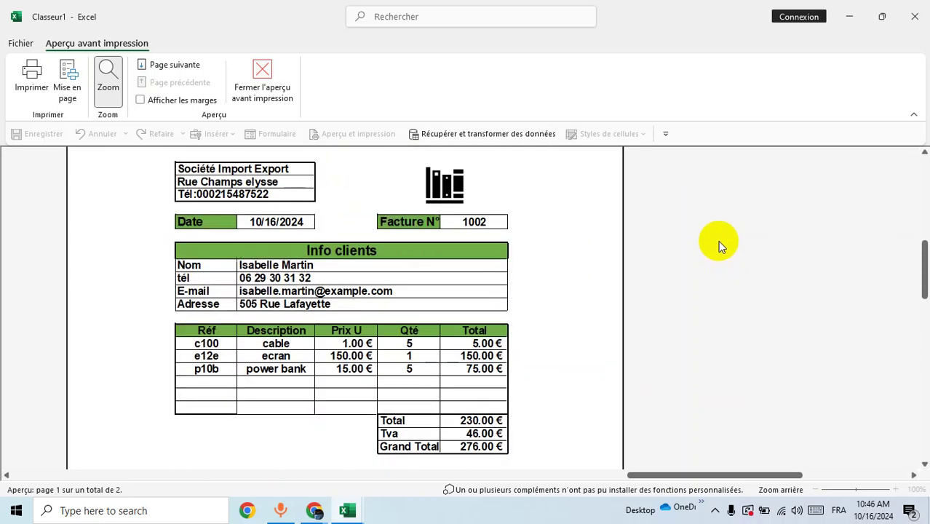
{"action": "scroll", "coordinate": [717, 240], "scroll_direction": "down", "scroll_amount": 2}
{"action": "scroll", "coordinate": [718, 241], "scroll_direction": "up", "scroll_amount": 2}
{"action": "scroll", "coordinate": [717, 240], "scroll_direction": "up", "scroll_amount": 2}
{"action": "scroll", "coordinate": [718, 240], "scroll_direction": "up", "scroll_amount": 1}
{"action": "scroll", "coordinate": [717, 240], "scroll_direction": "down", "scroll_amount": 3}
{"action": "left_click", "coordinate": [268, 85]}
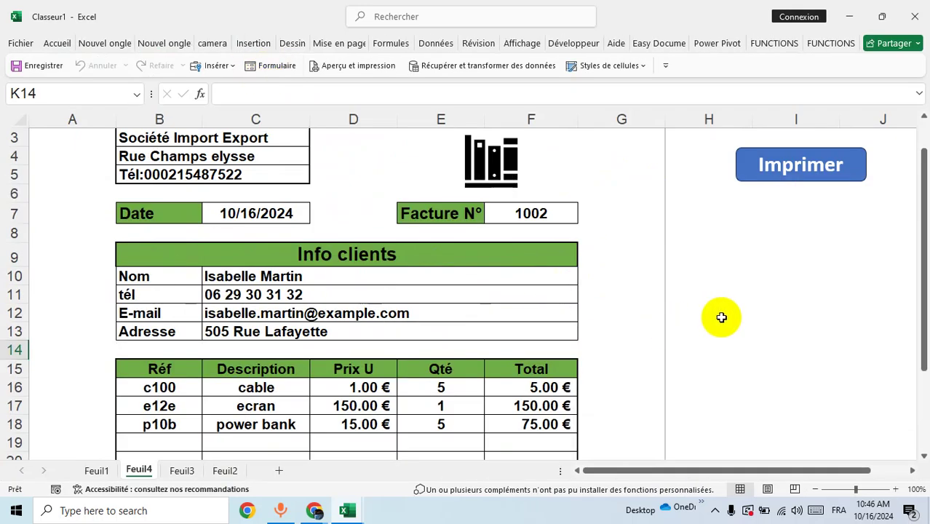
{"action": "scroll", "coordinate": [757, 318], "scroll_direction": "up", "scroll_amount": 1}
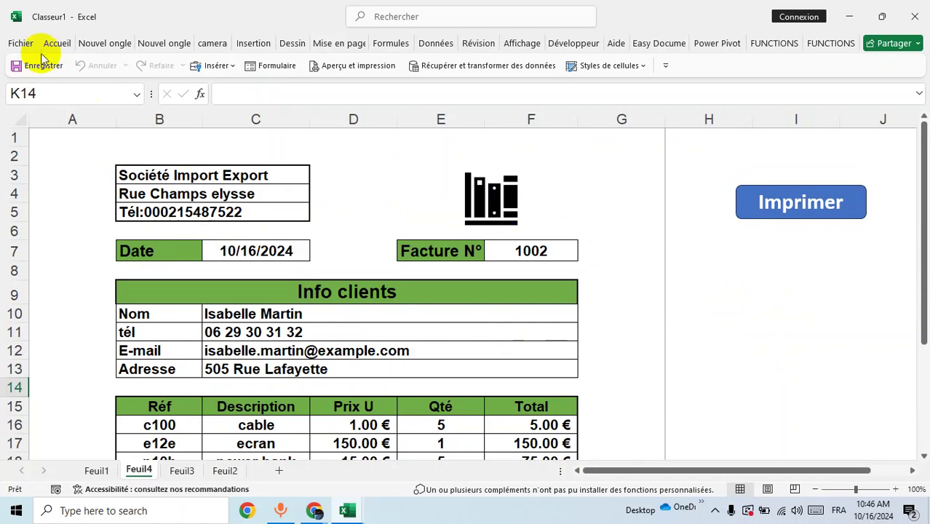
Save the workbook as 'facture automatique sur excel' in the macro-enabled .xlsm format
{"action": "left_click", "coordinate": [18, 42]}
{"action": "left_click", "coordinate": [80, 262]}
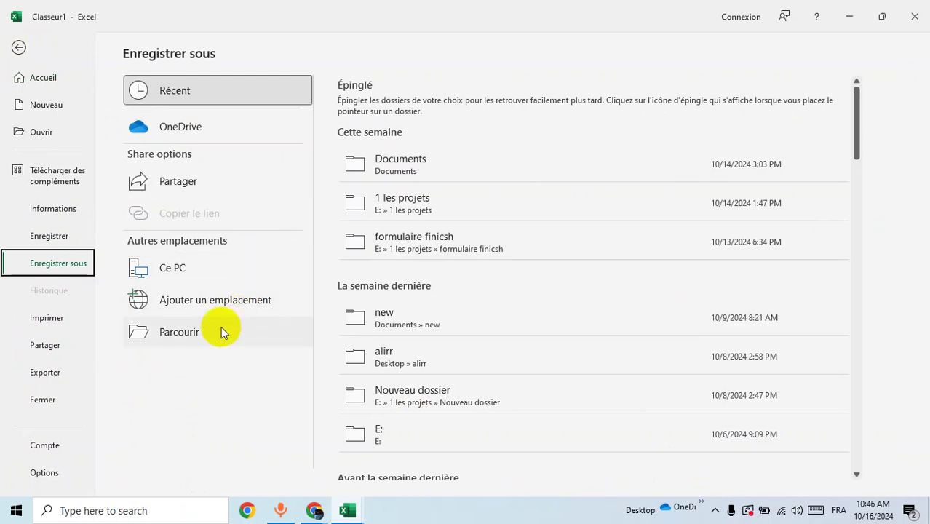
{"action": "left_click", "coordinate": [223, 334]}
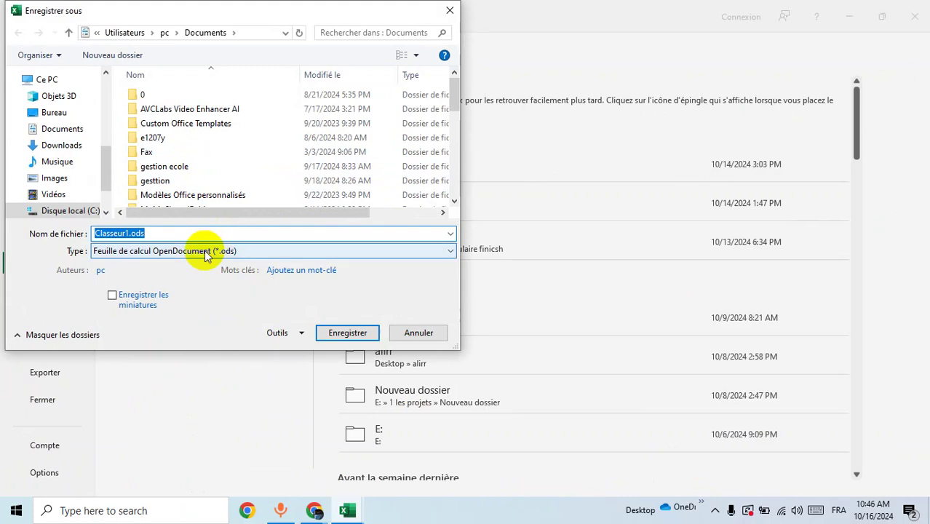
{"action": "left_click", "coordinate": [205, 250]}
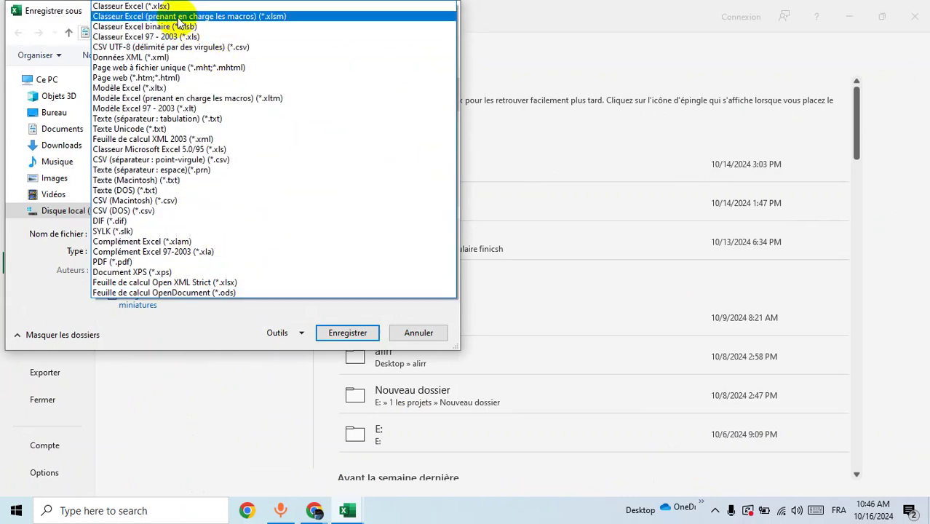
{"action": "left_click", "coordinate": [179, 17]}
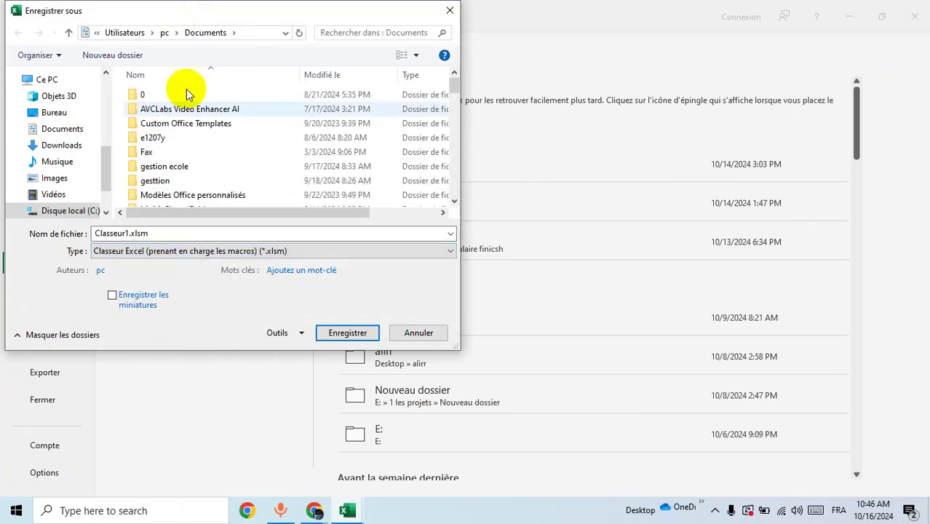
{"action": "double_click", "coordinate": [157, 233]}
{"action": "type", "text": "facture automatique sur excel"}
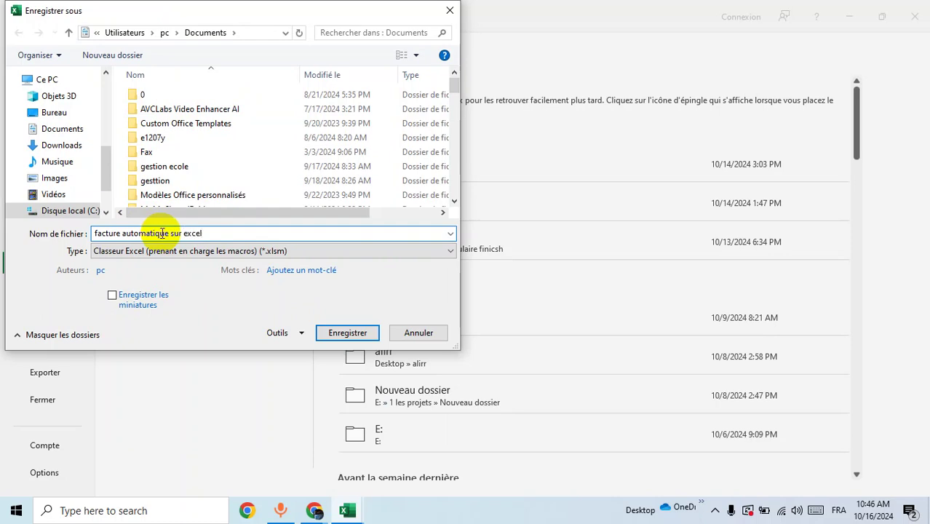
{"action": "left_click", "coordinate": [344, 332]}
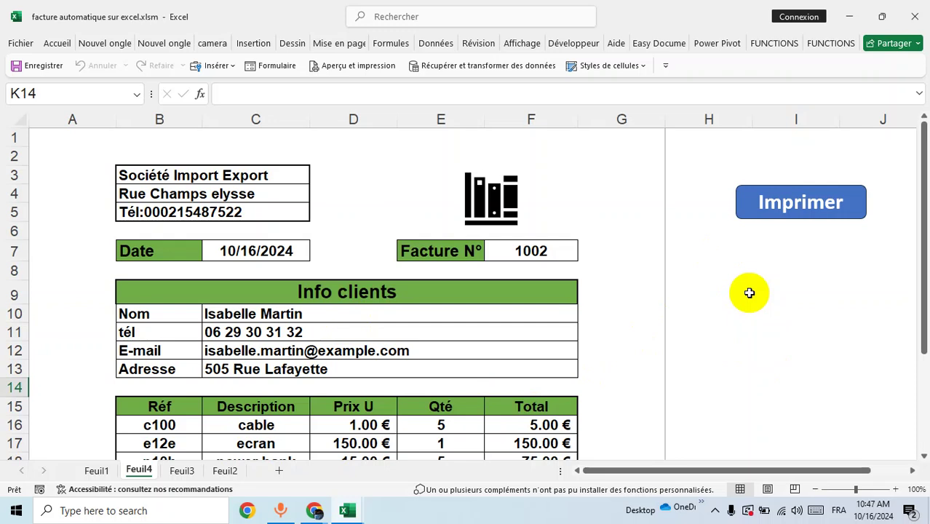
{"action": "scroll", "coordinate": [750, 269], "scroll_direction": "down", "scroll_amount": 2}
{"action": "scroll", "coordinate": [751, 256], "scroll_direction": "down", "scroll_amount": 1}
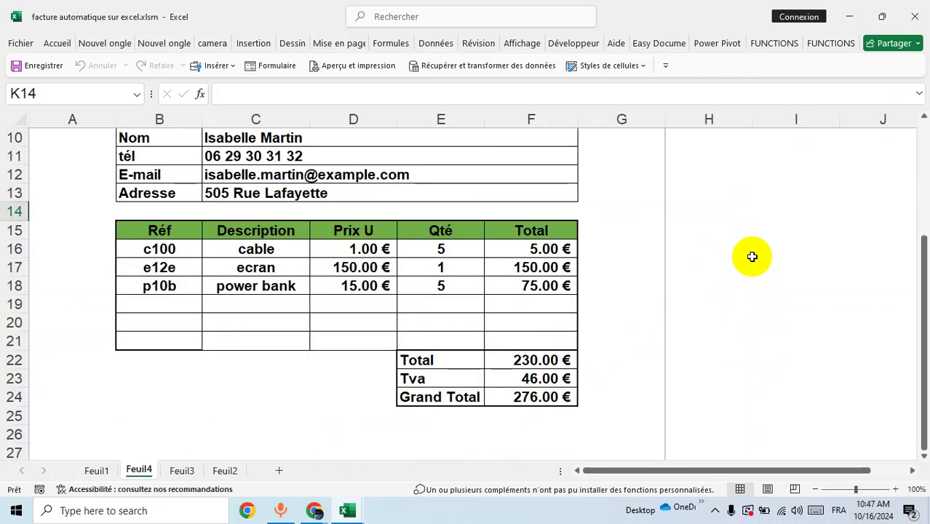
{"action": "scroll", "coordinate": [752, 257], "scroll_direction": "up", "scroll_amount": 3}
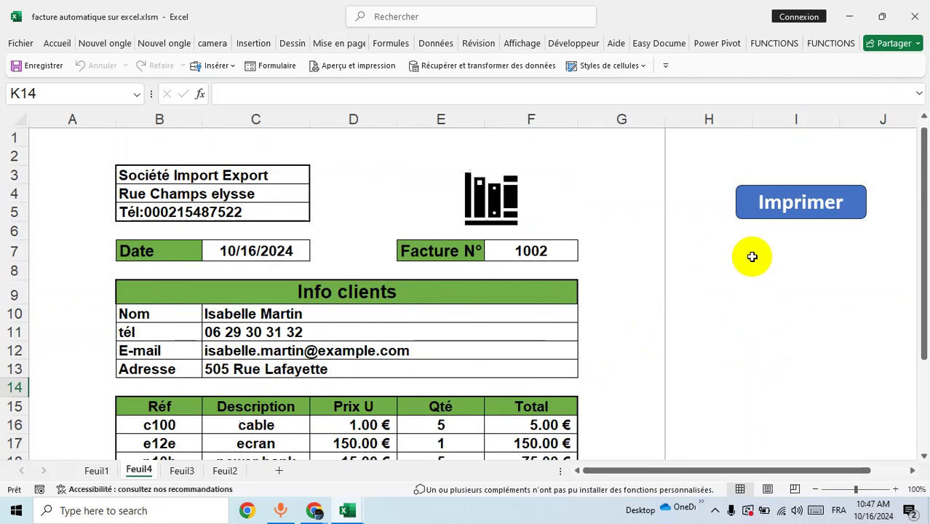